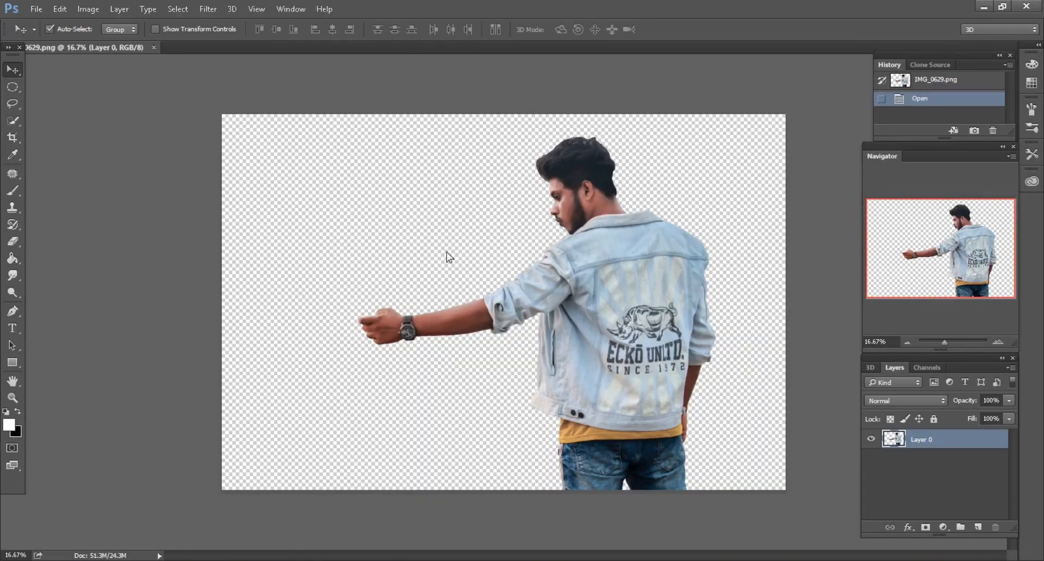
Apply the Camera Raw filter to the cut-out man with Clarity +58, Highlights -73, Blacks -47 and Shadows +75
left_click(208, 14)
left_click(237, 87)
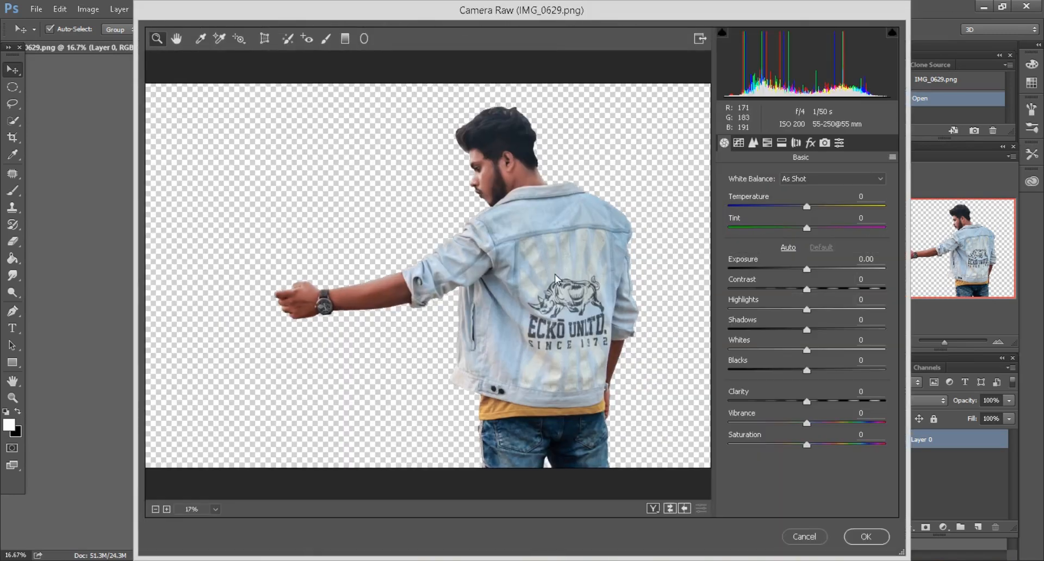
scroll(555, 274, "up", 3)
left_click_drag(800, 402, 853, 403)
left_click_drag(806, 310, 745, 305)
left_click_drag(806, 370, 770, 368)
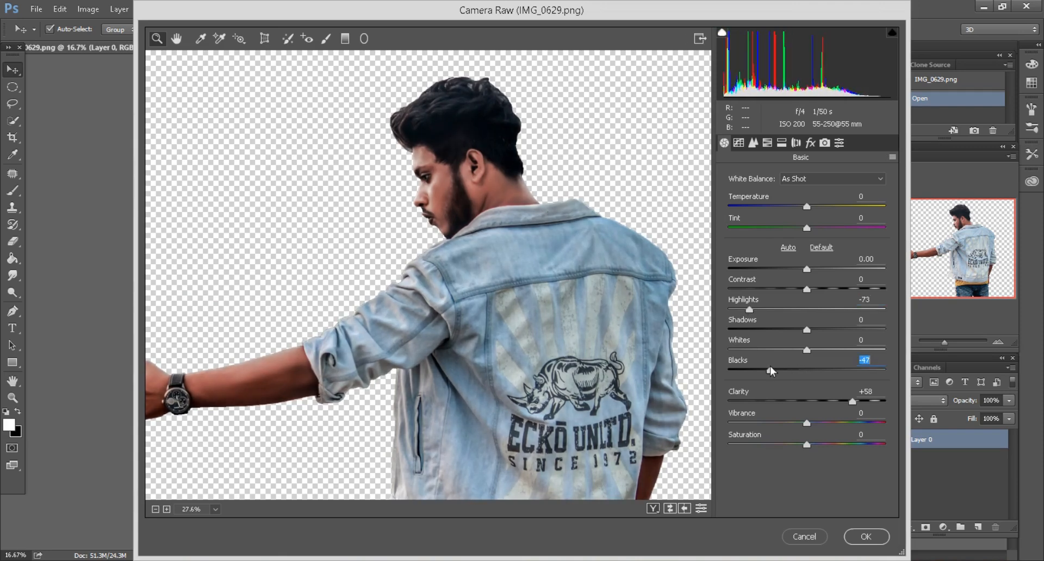
left_click_drag(810, 329, 868, 330)
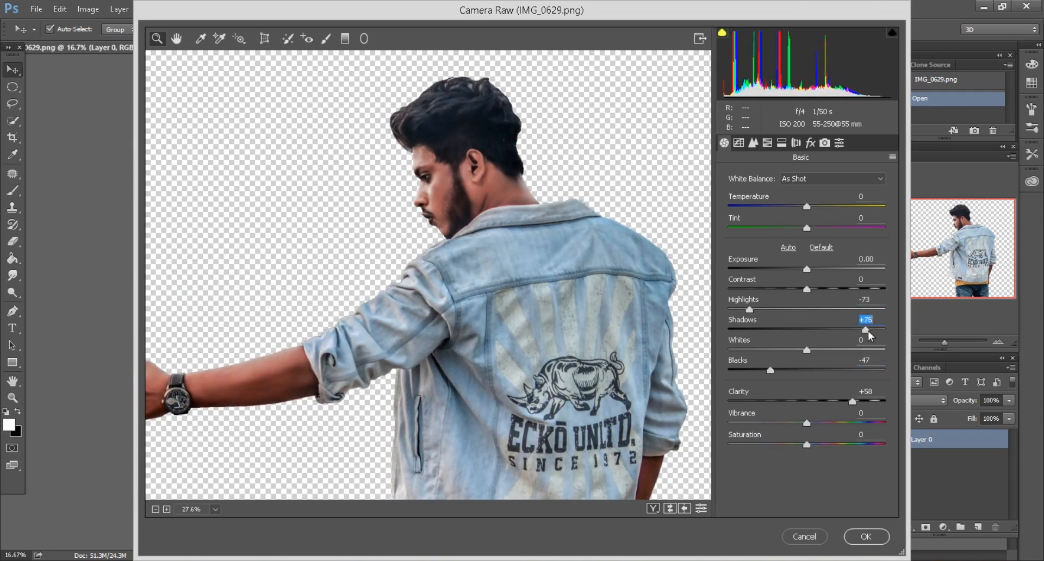
left_click(866, 537)
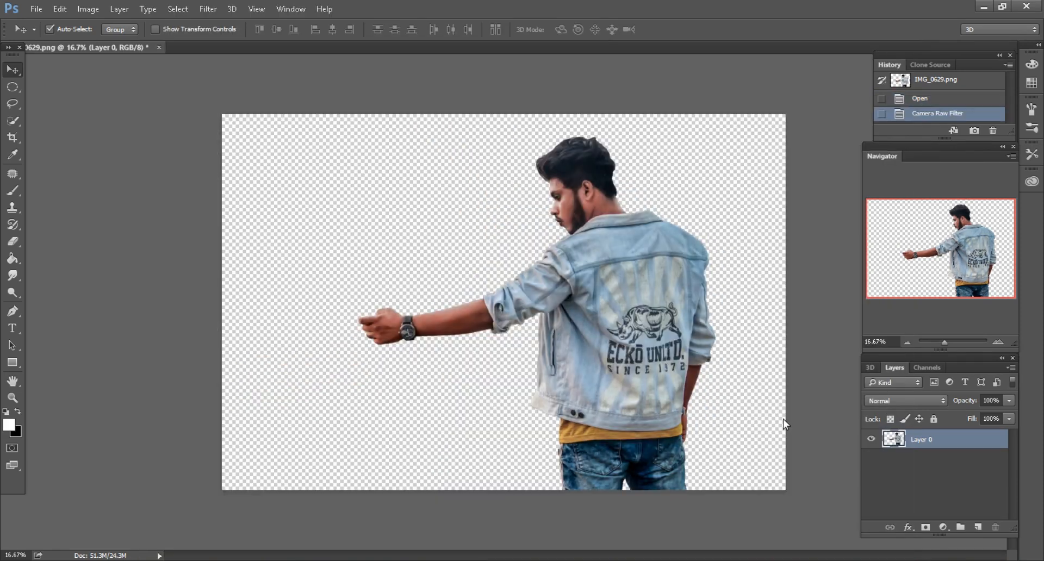
Bring the hq3.jpg background into the IMG_0629.png document as a new layer and close hq3.jpg
left_click(983, 6)
left_click_drag(365, 104, 694, 41)
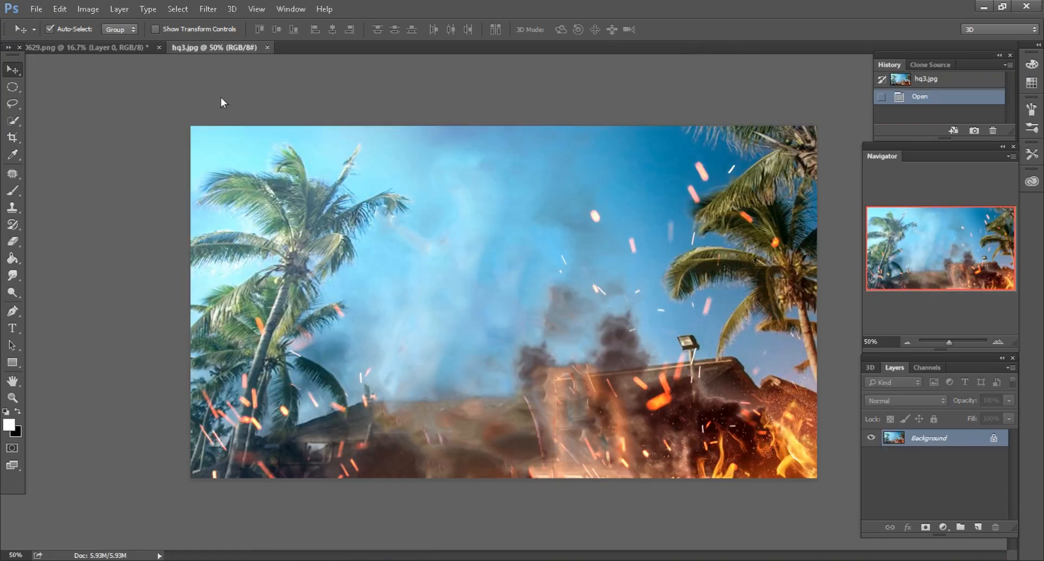
left_click_drag(220, 97, 348, 163)
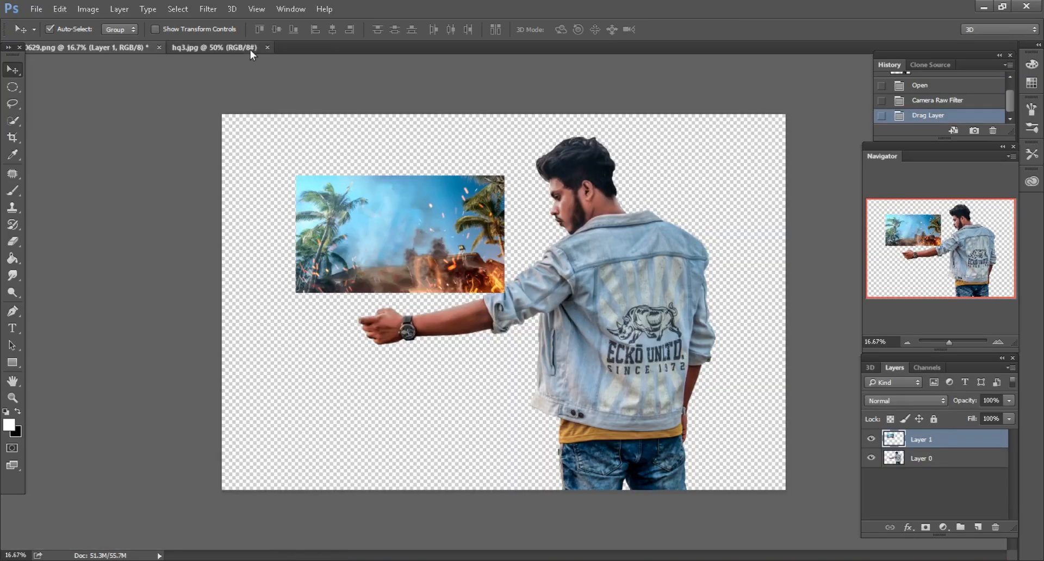
left_click(250, 48)
left_click(267, 47)
Convert the background picture's layer to a smart object and place it below the man's layer
right_click(926, 441)
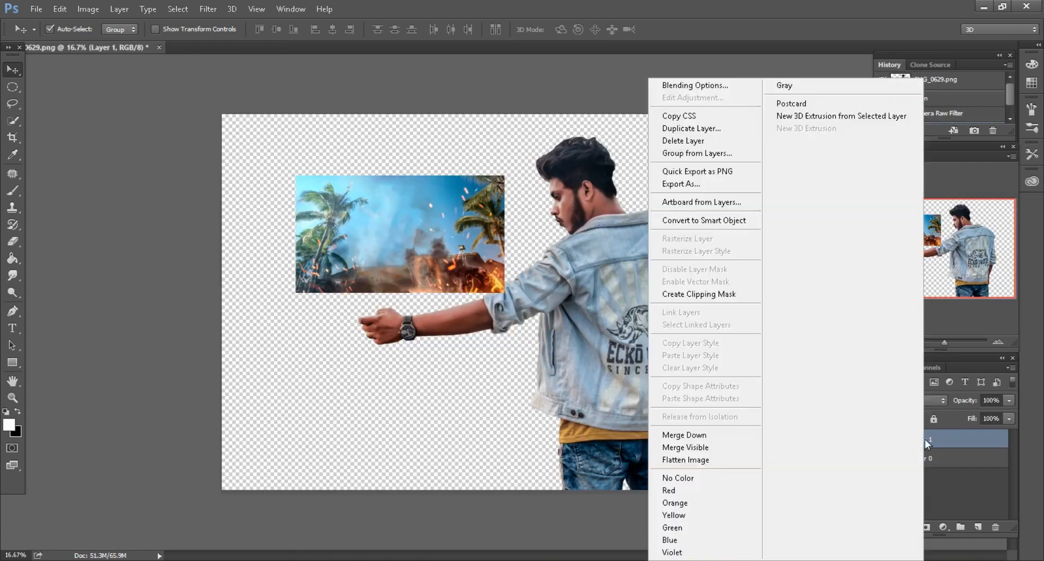
left_click(733, 221)
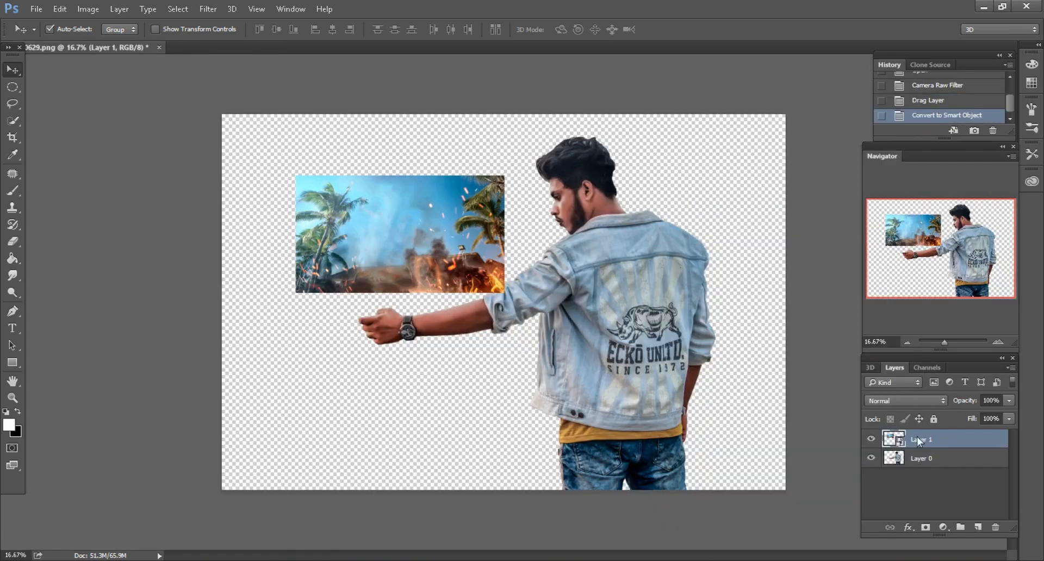
left_click_drag(919, 441, 923, 465)
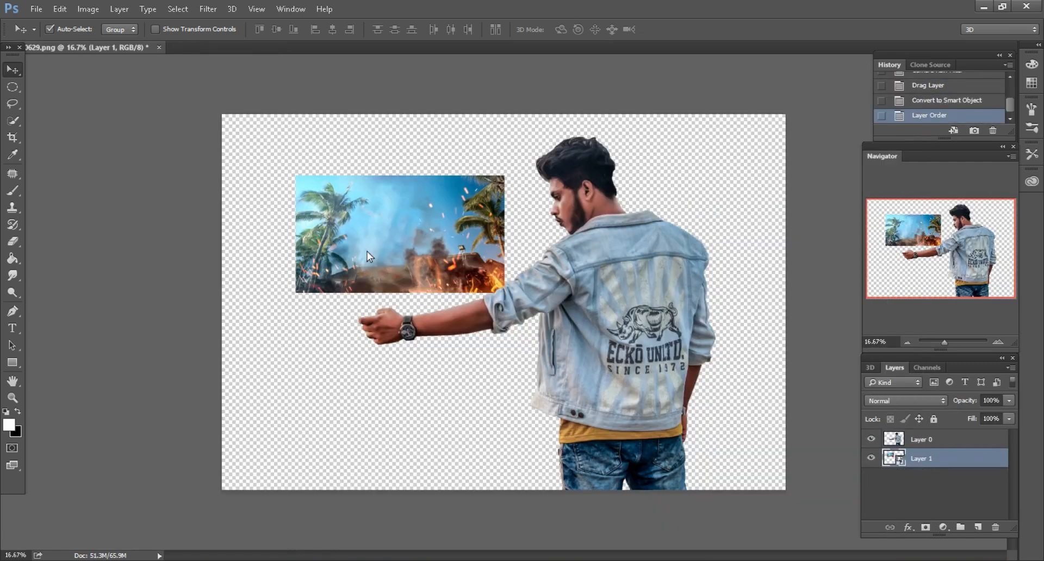
Transform the background picture to fill the whole canvas, with width 270% and height 320%
left_click(70, 11)
left_click(112, 265)
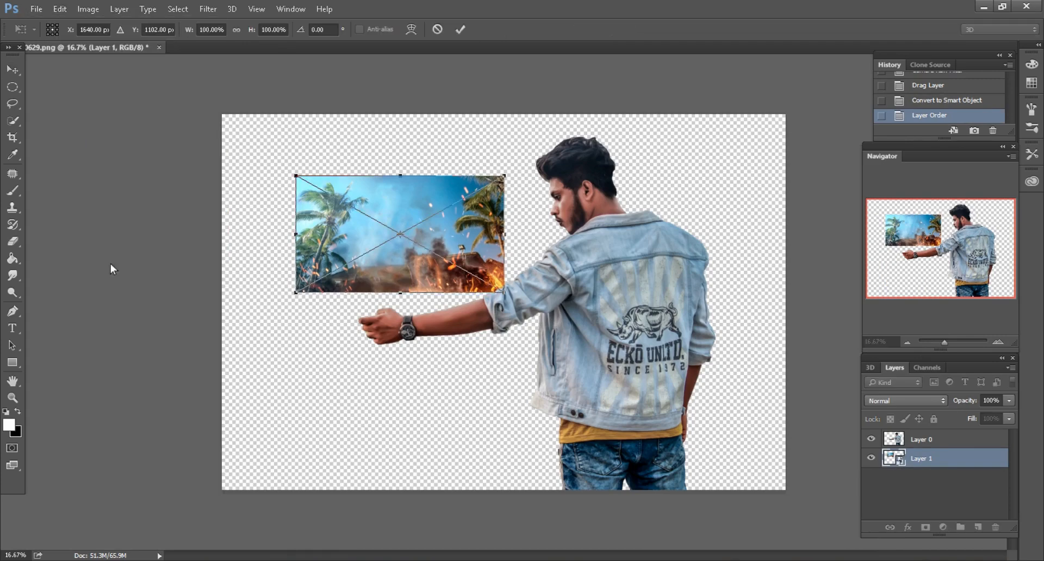
left_click_drag(312, 226, 249, 173)
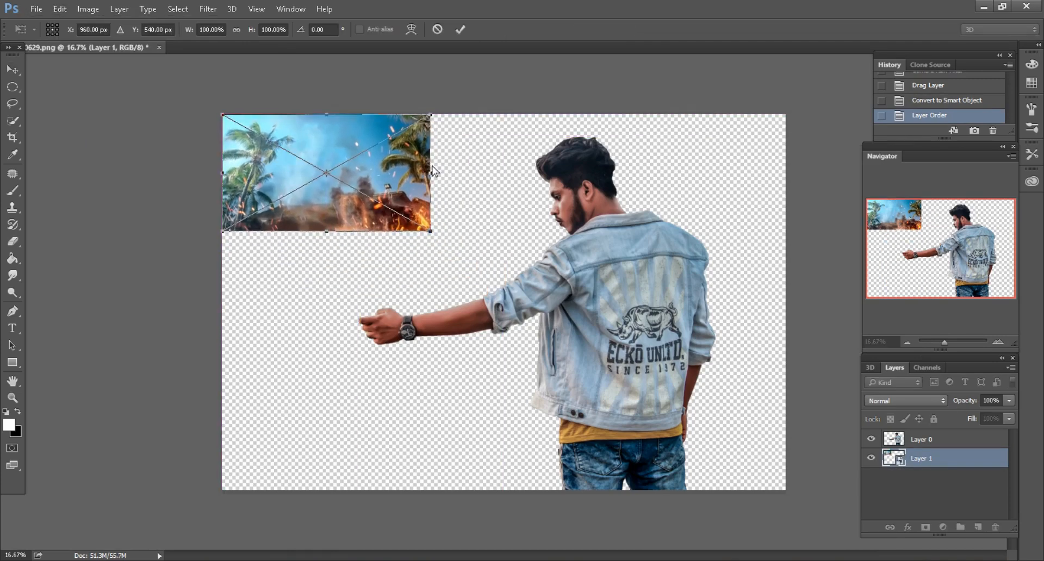
left_click_drag(432, 171, 785, 173)
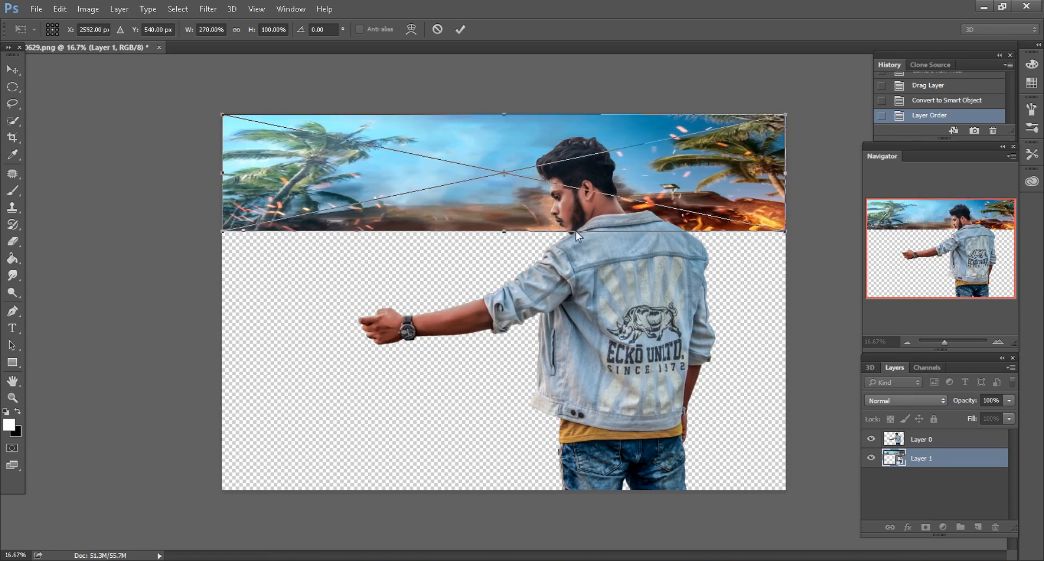
left_click_drag(498, 244, 498, 492)
left_click(459, 31)
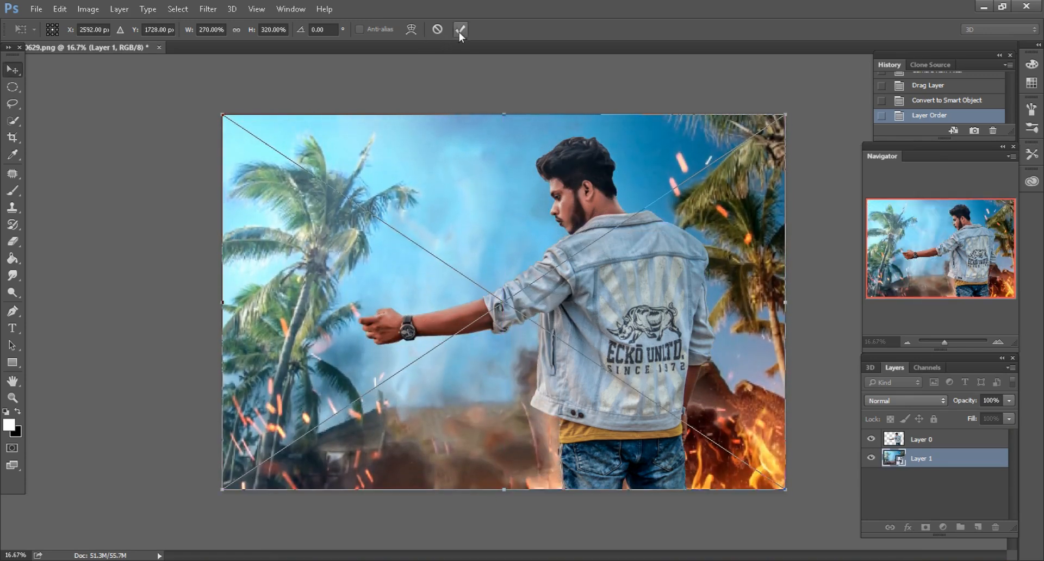
Convert the man's layer to a smart object and reposition him slightly left and lower on the canvas
left_click_drag(608, 277, 563, 286)
right_click(939, 439)
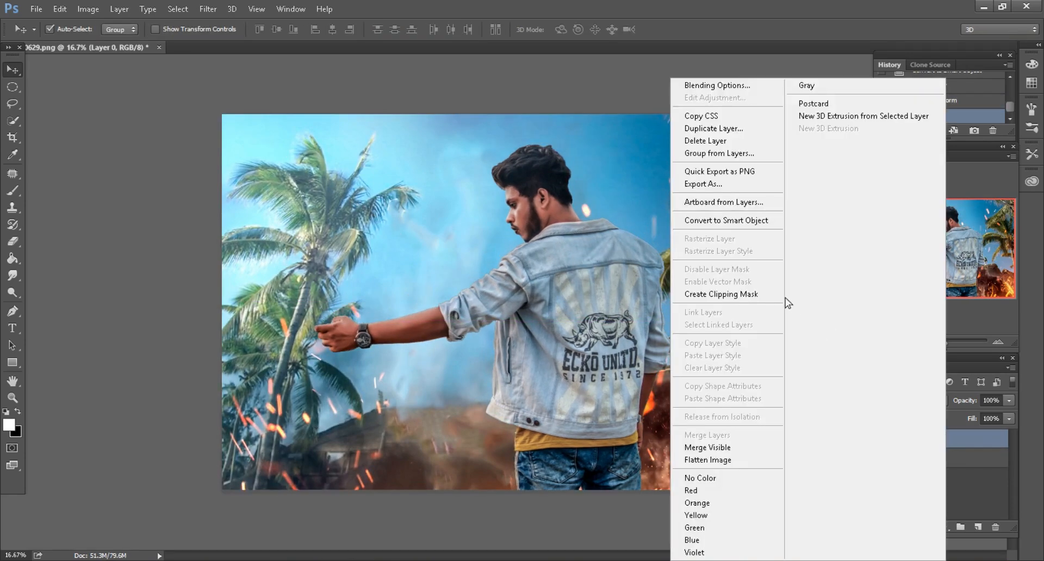
left_click(763, 223)
left_click_drag(621, 289, 592, 320)
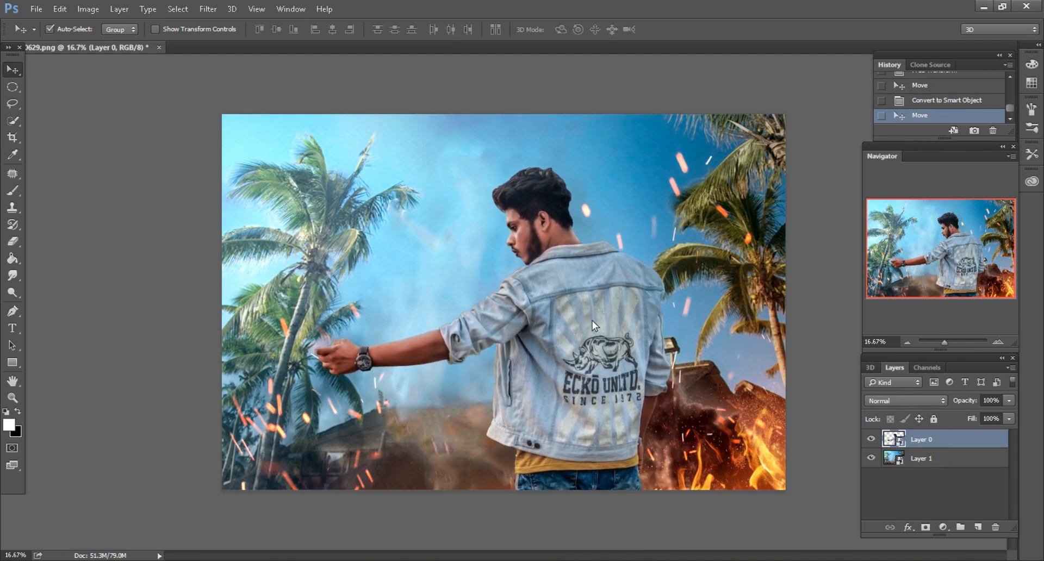
Add a new layer on top in Overlay mode and load the man's outline as a selection
left_click(977, 527)
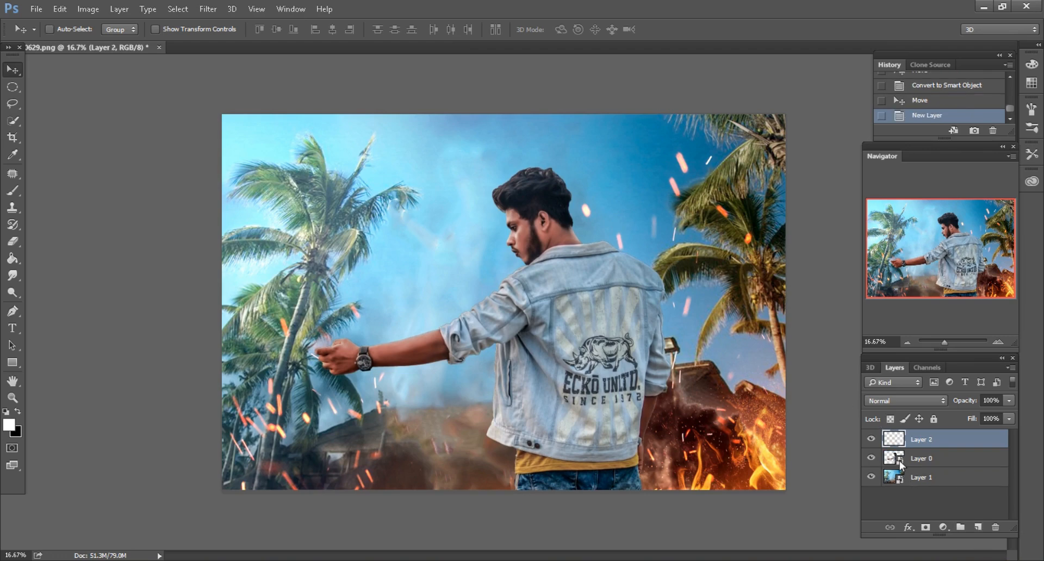
left_click(897, 459, "ctrl")
left_click(892, 402)
left_click(879, 265)
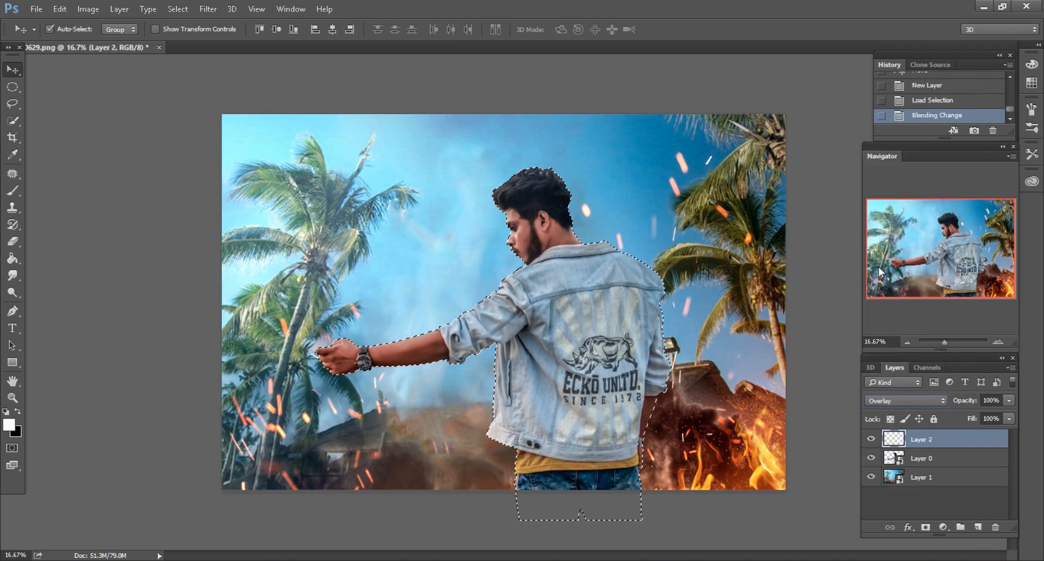
Paint white light along the upper edge of the outstretched arm and hand with a 600 px brush at 40% opacity
key("ctrl+plus")
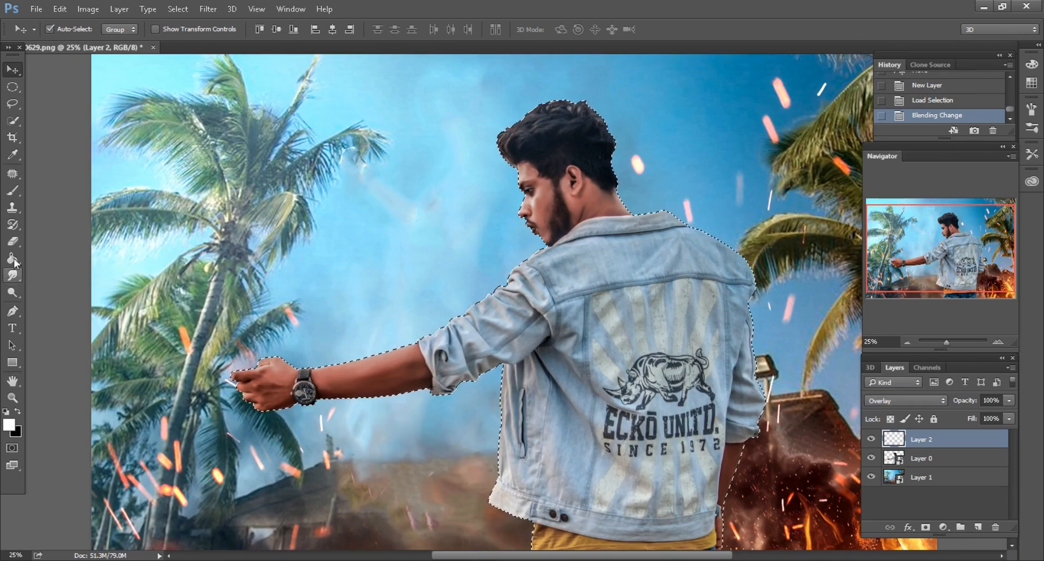
left_click(16, 191)
left_click_drag(224, 29, 218, 28)
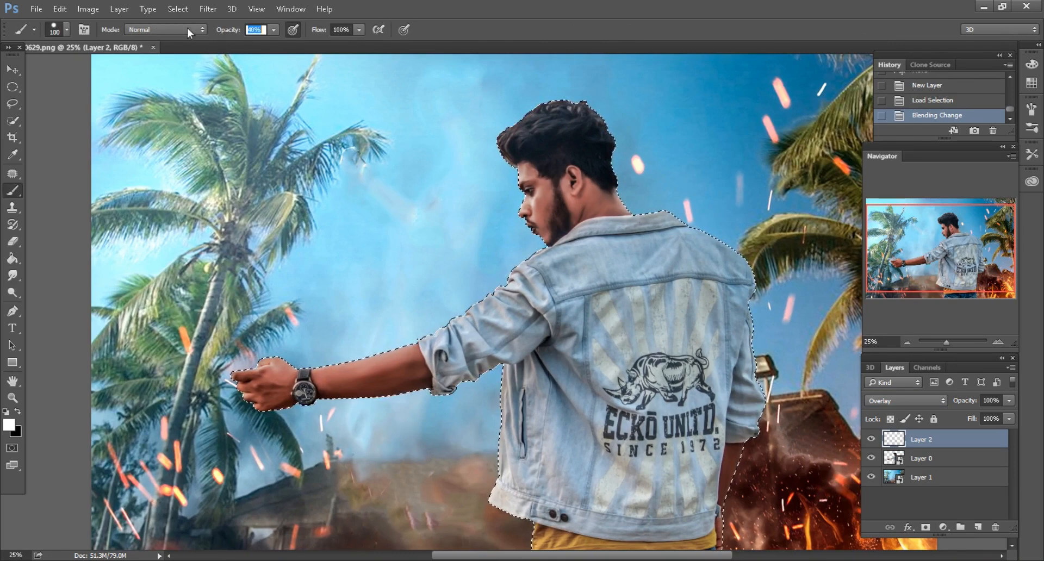
right_click(372, 193)
double_click(439, 372)
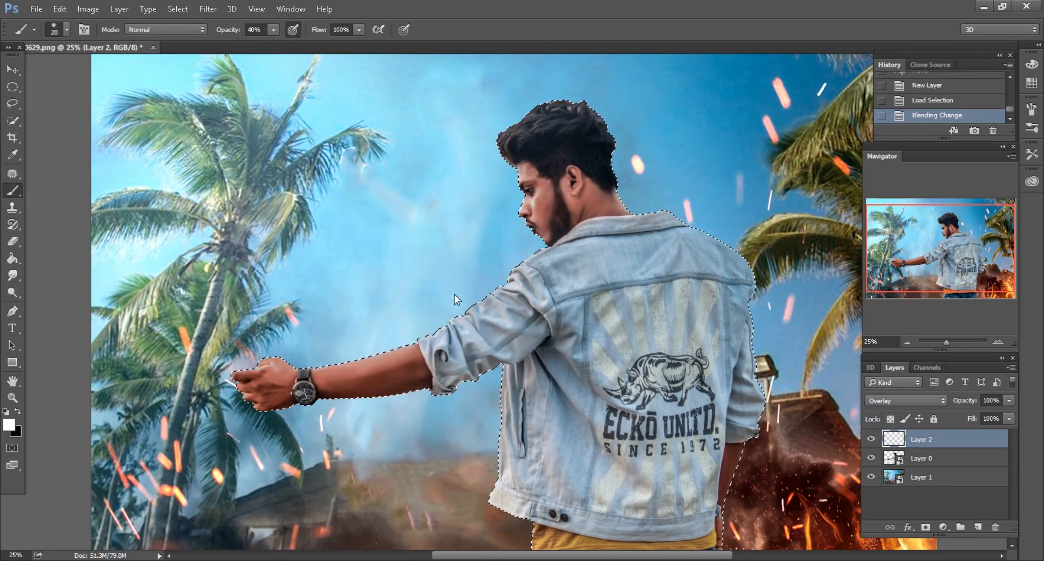
key("bracketright")
key("bracketright")
key("bracketright")
key("bracketright")
key("bracketright")
key("bracketright")
key("bracketright")
key("bracketright")
key("bracketright")
key("bracketright")
key("bracketright")
key("bracketright")
key("bracketright")
key("bracketright")
key("bracketright")
key("bracketright")
key("bracketright")
mouse_move(486, 272)
left_mouse_down()
mouse_move(413, 306)
mouse_move(415, 318)
mouse_move(308, 342)
left_mouse_up()
left_click_drag(240, 348, 304, 333)
Step back in the history and repaint light along the forearm and shoulder edge with a smaller brush
scroll(321, 328, "up", 2)
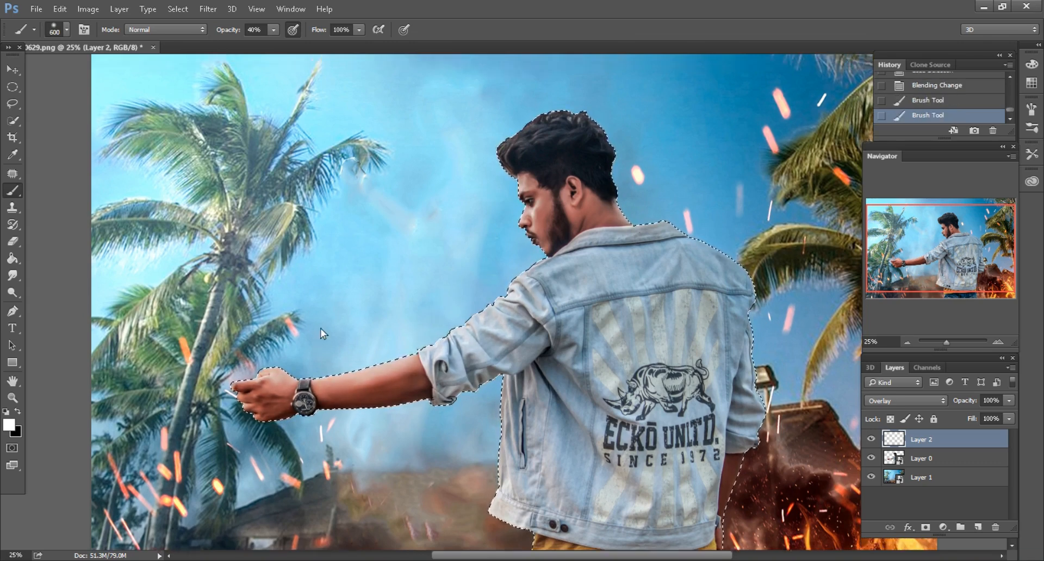
key("bracketleft")
key("bracketleft")
key("bracketleft")
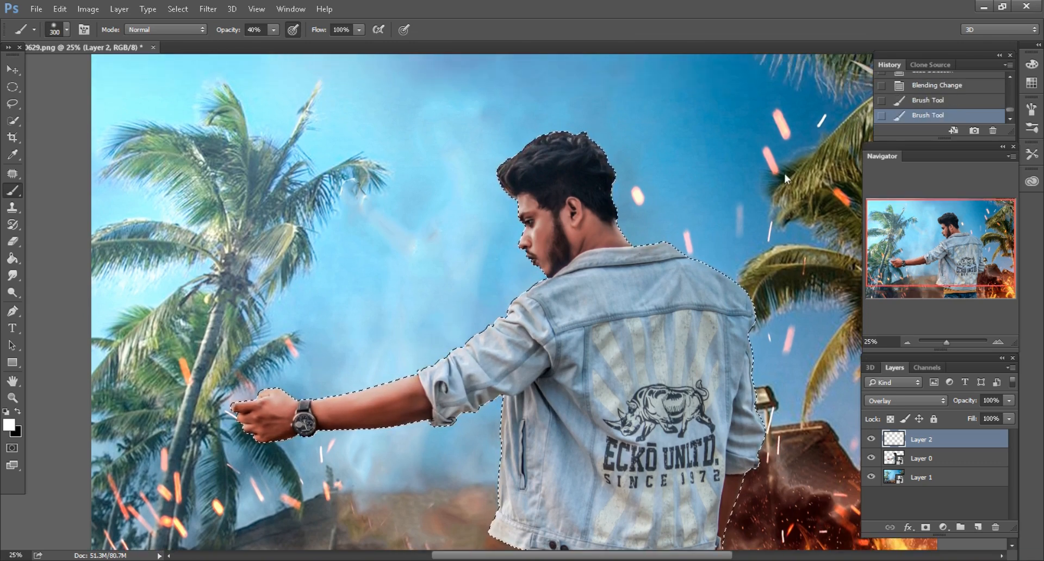
left_click(935, 101)
key("bracketright")
mouse_move(332, 372)
left_mouse_down()
mouse_move(425, 350)
mouse_move(514, 276)
left_mouse_up()
Paint light on the front edge of the man's face and hair with a 500 px brush, and clear the selection
key("bracketleft")
key("bracketright")
key("bracketright")
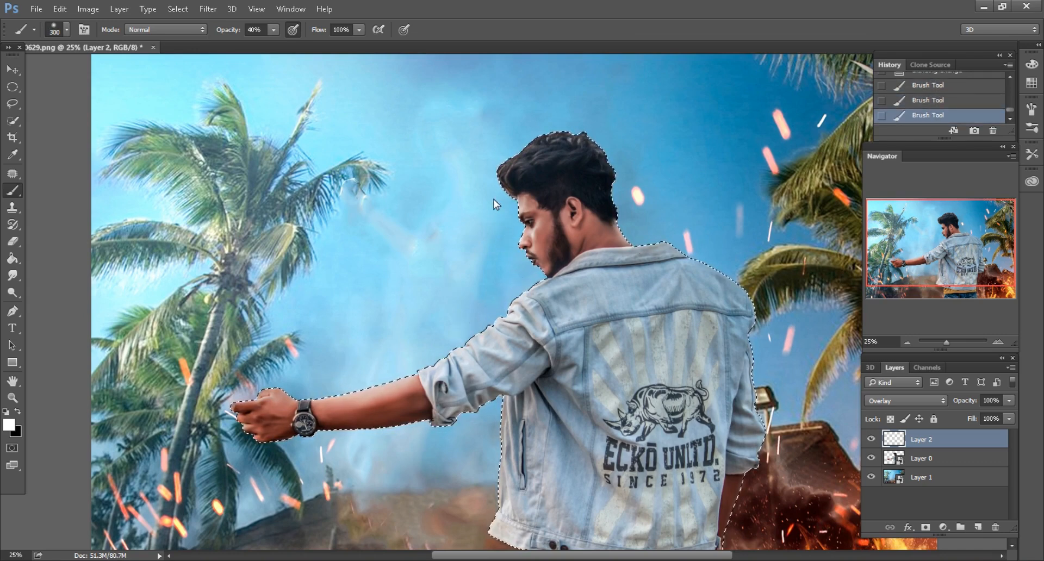
mouse_move(494, 199)
left_mouse_down()
mouse_move(522, 152)
mouse_move(605, 134)
mouse_move(508, 136)
left_mouse_up()
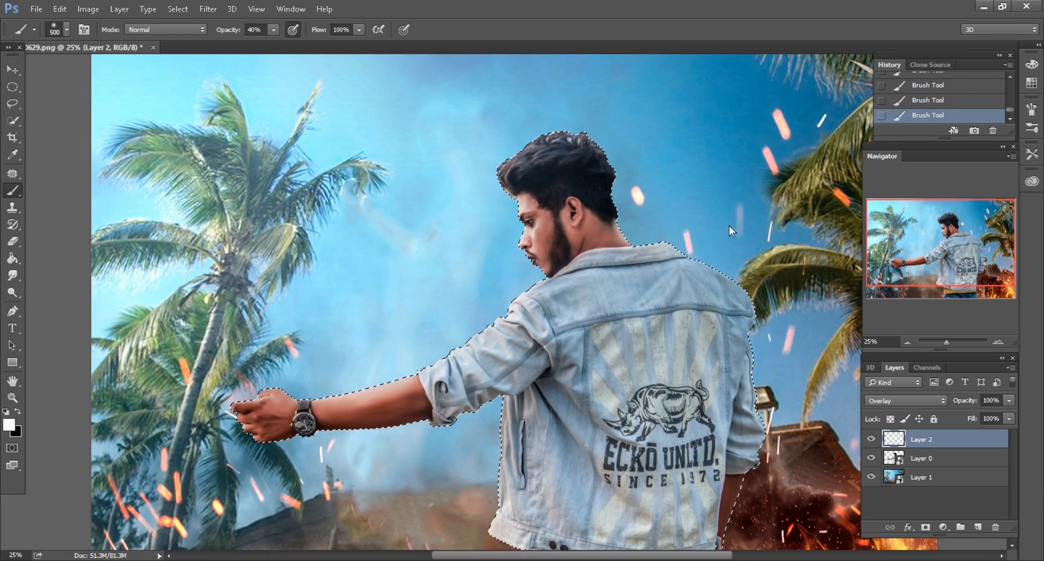
left_click(13, 103)
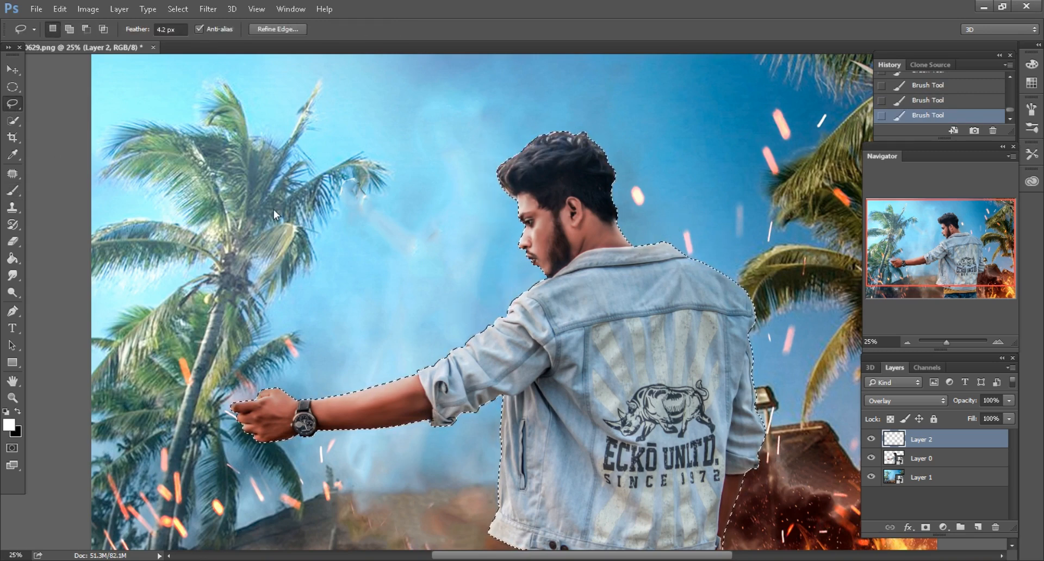
key("ctrl+d")
key("ctrl+minus")
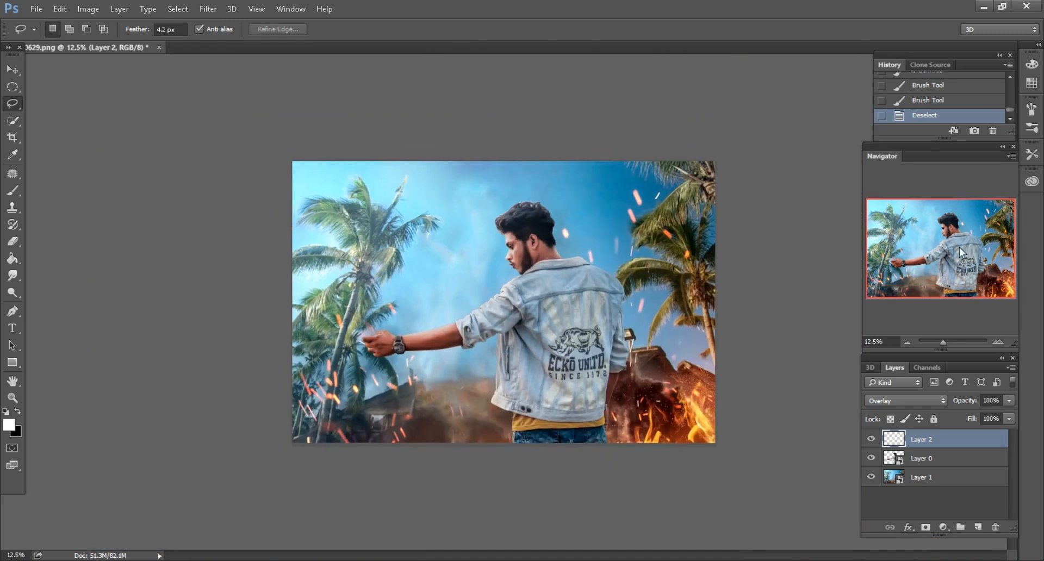
key("ctrl+plus")
left_click(14, 70)
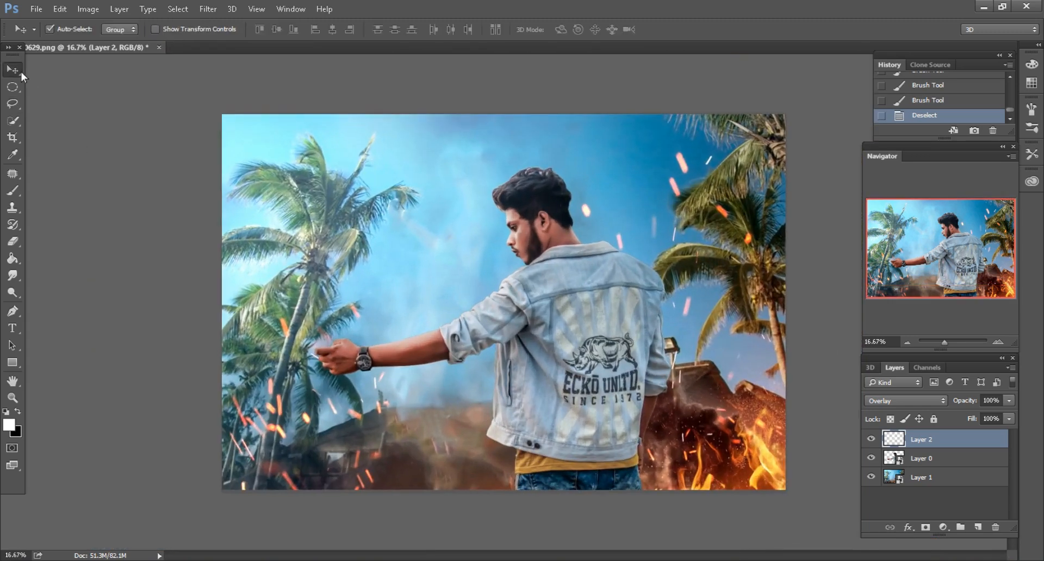
Open XDM9201HCE.png from the file browser as a separate document
left_click(136, 560)
left_click(476, 166)
left_click_drag(503, 103, 518, 46)
Erase the outer part of the shadow beside the pistol's grip with a 125 px eraser
key("ctrl+plus")
scroll(528, 348, "down", 5)
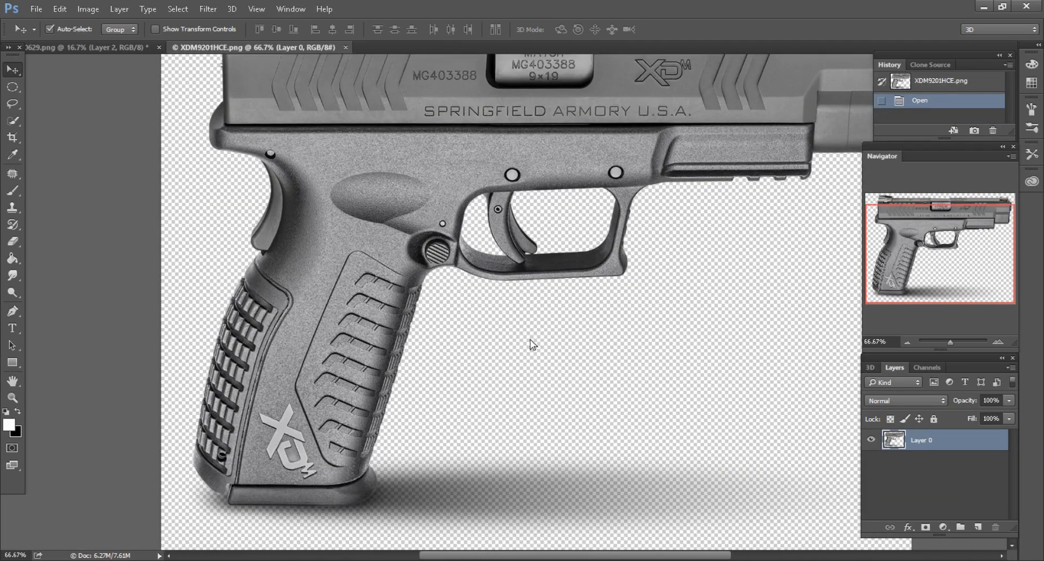
scroll(521, 351, "down", 1)
scroll(520, 351, "right", 1)
left_click(17, 240)
scroll(382, 390, "down", 1)
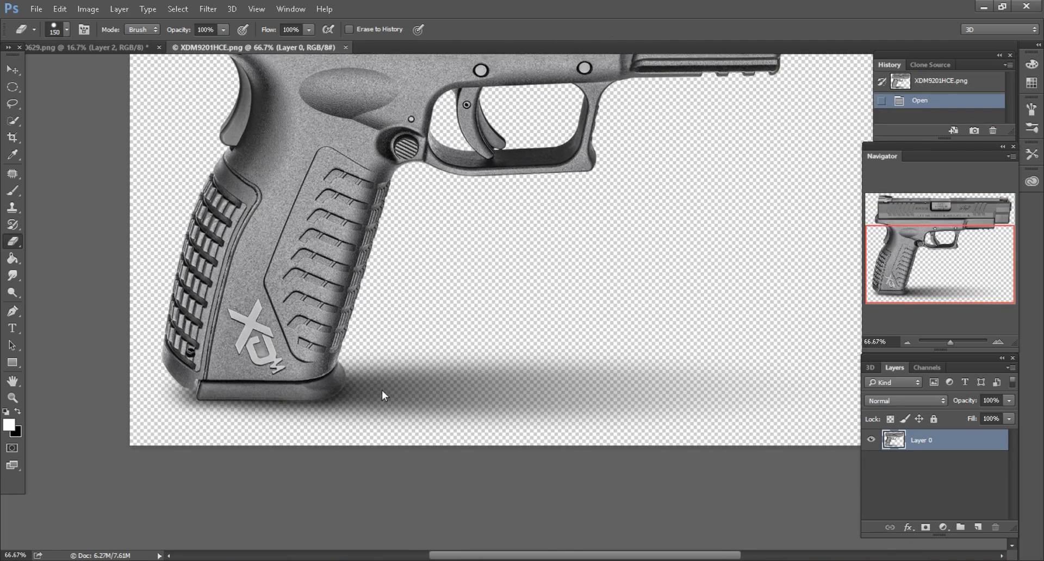
right_click(402, 384)
left_click(487, 471)
left_click(725, 2)
mouse_move(483, 356)
left_mouse_down()
mouse_move(546, 419)
mouse_move(734, 397)
mouse_move(604, 374)
left_mouse_up()
scroll(456, 372, "left", 5)
scroll(459, 370, "down", 2)
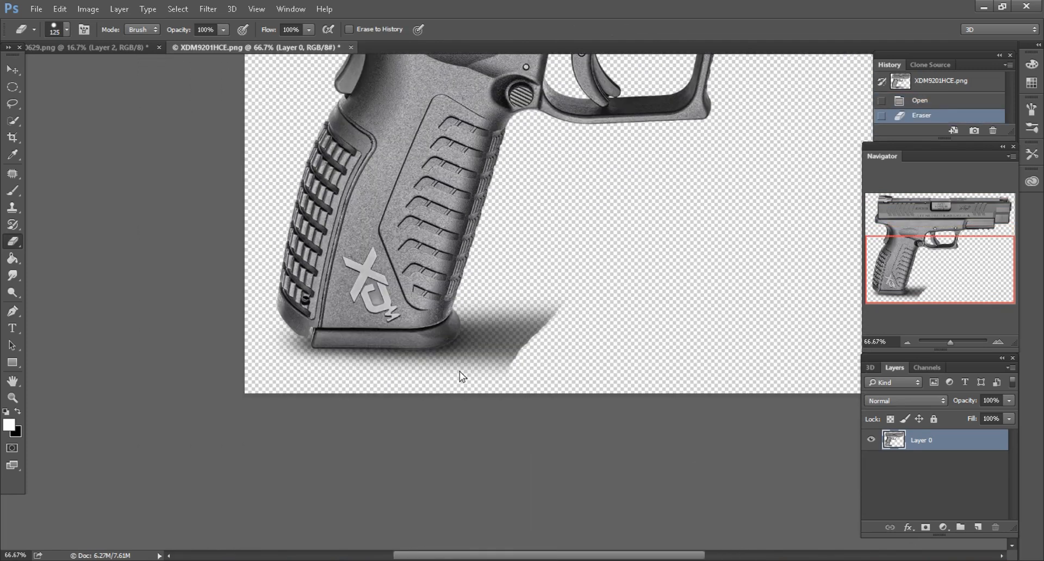
Erase the remaining shadow around the base of the pistol grip with a 90 px eraser
key("ctrl+plus")
key("bracketleft")
mouse_move(481, 308)
left_mouse_down()
mouse_move(472, 293)
mouse_move(472, 337)
mouse_move(413, 394)
mouse_move(573, 299)
left_mouse_up()
scroll(364, 401, "left", 3)
key("bracketleft")
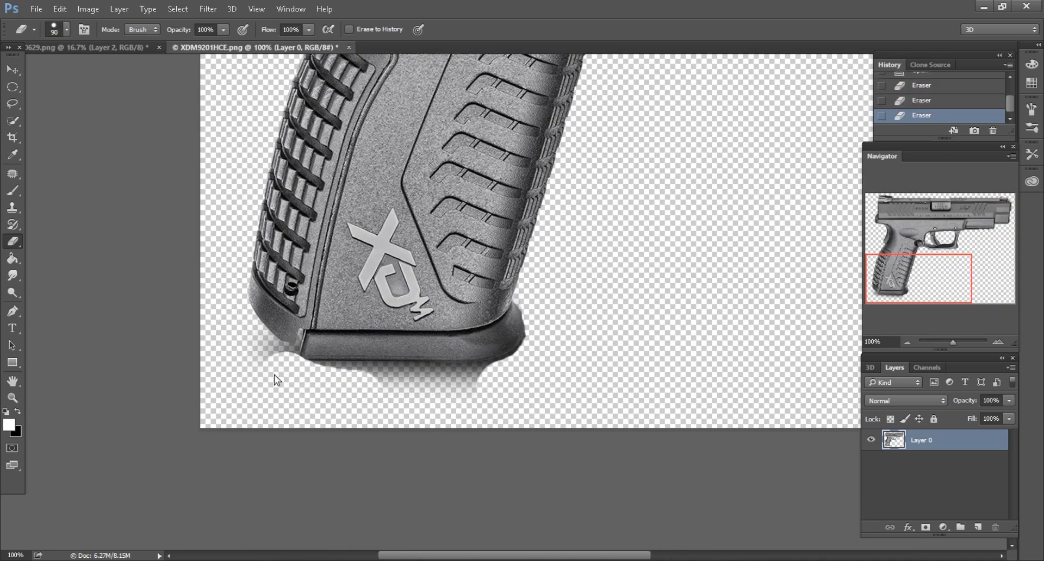
left_click_drag(305, 395, 449, 399)
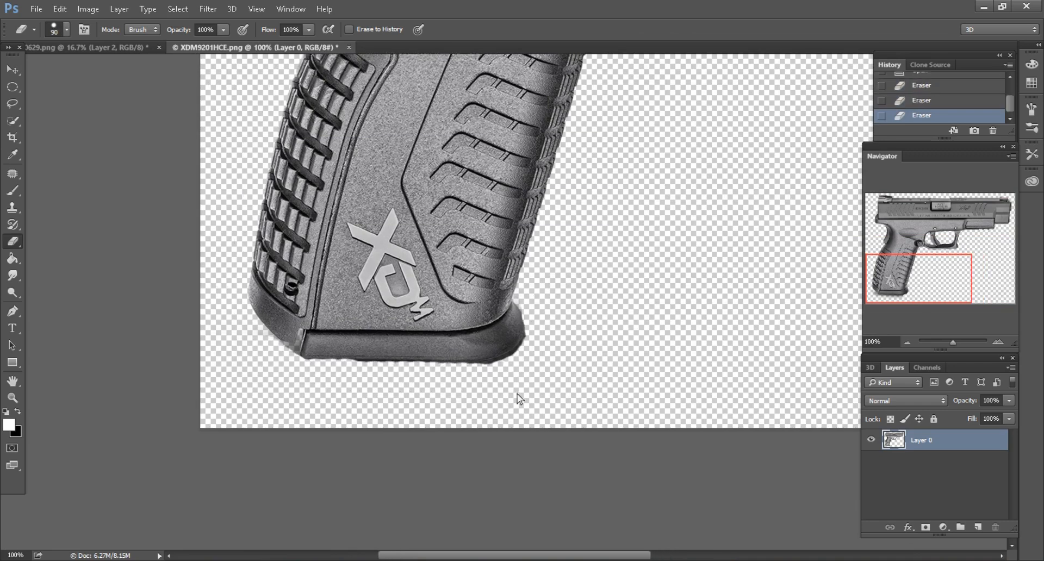
key("bracketleft")
key("ctrl+minus")
key("ctrl+minus")
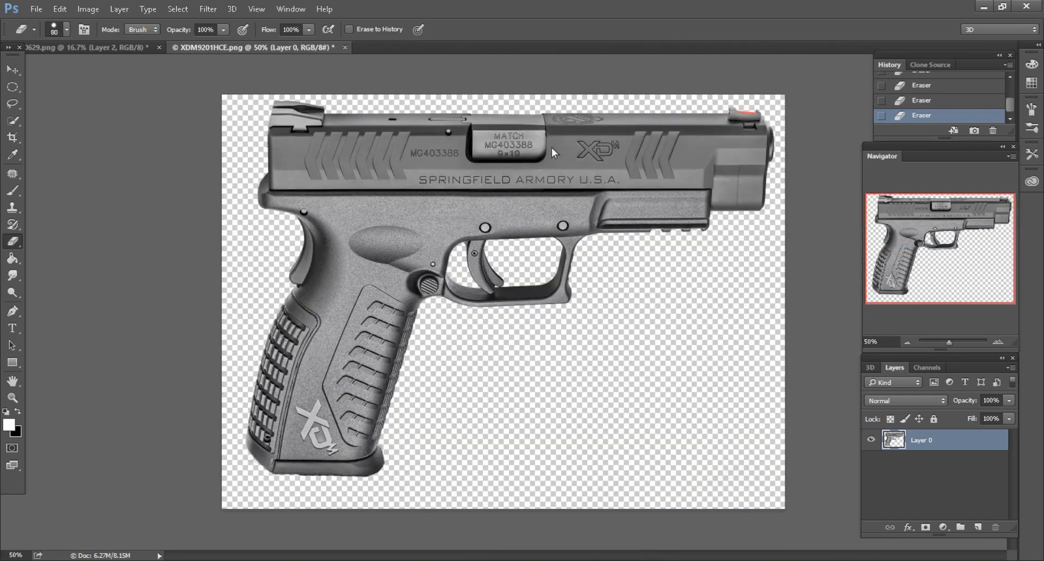
Copy the cleaned pistol into the IMG_0629.png document, placing it above the man's outstretched hand
left_click_drag(551, 148, 325, 218)
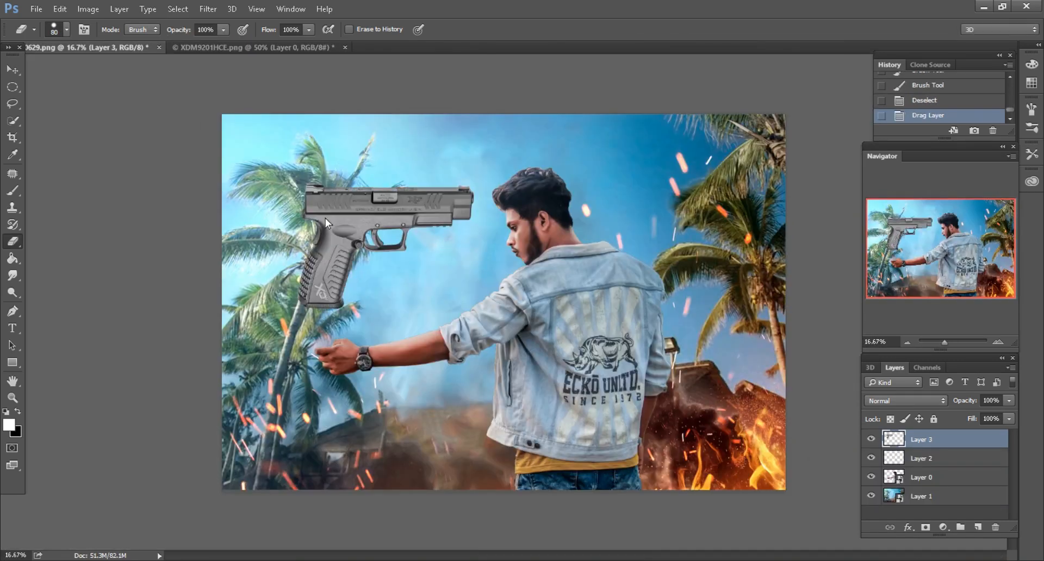
key("v")
key("ctrl+plus")
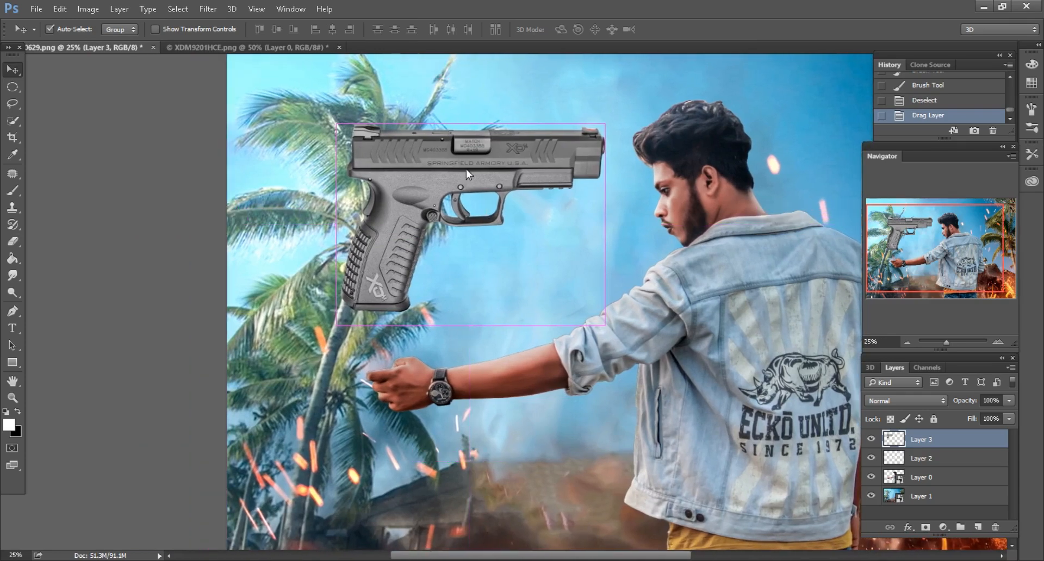
Lower the pistol to just above the man's hand and convert its layer to a Smart Object
left_click_drag(465, 169, 461, 223)
right_click(931, 439)
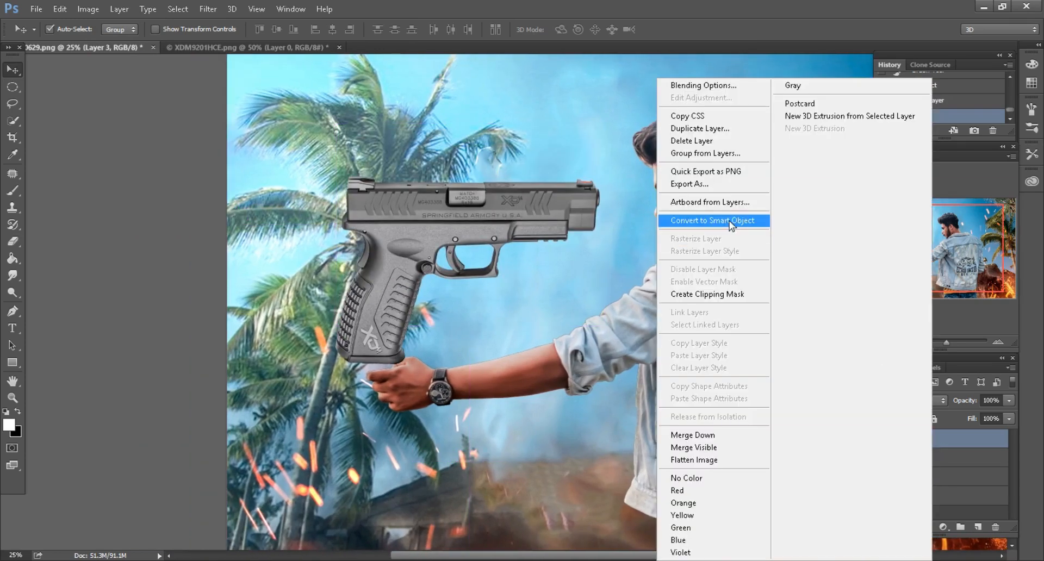
left_click(731, 222)
Flip the pistol horizontally with Free Transform and scale it proportionally to 48%
left_click(60, 8)
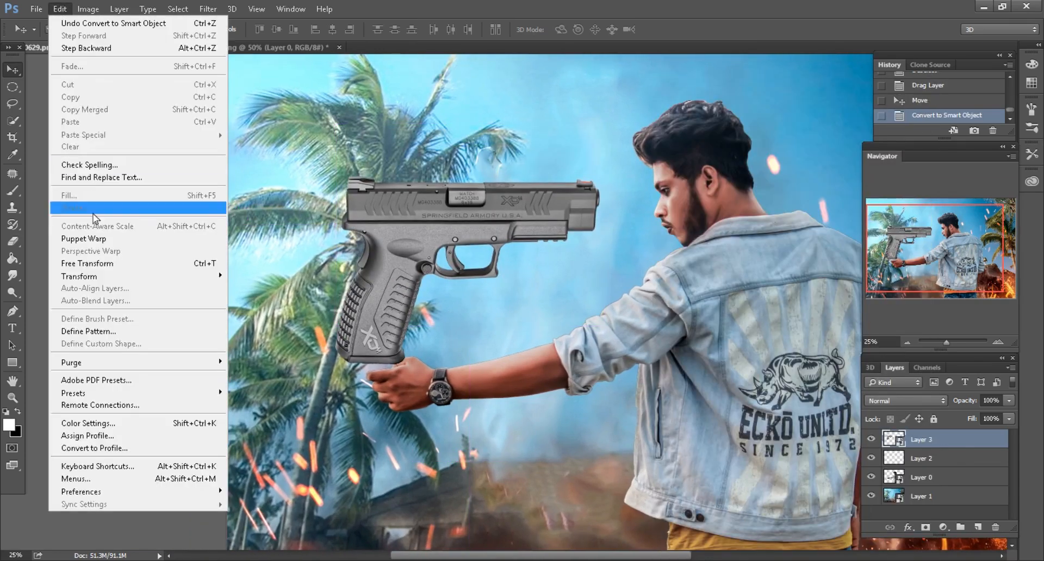
left_click(96, 264)
right_click(464, 217)
left_click(512, 395)
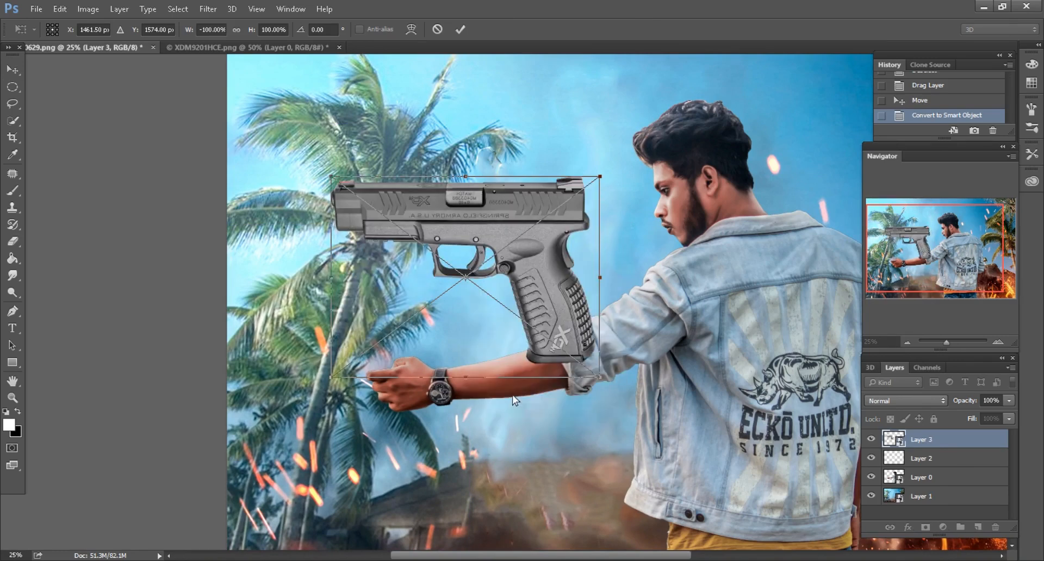
left_click_drag(247, 28, 215, 14)
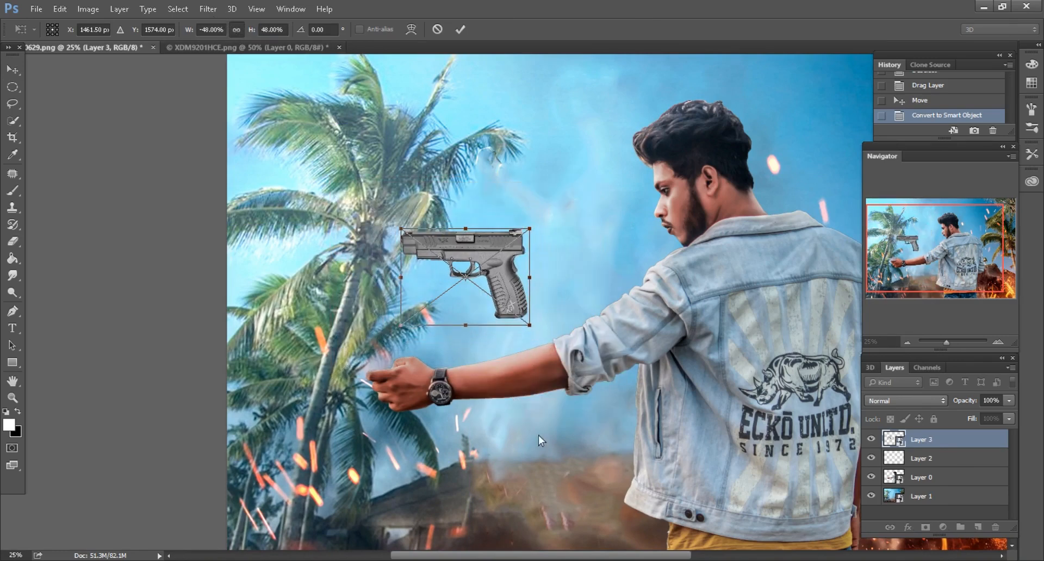
Move the pistol onto the man's fist and rotate it to -11 degrees, in line with the arm
scroll(538, 435, "down", 2)
scroll(538, 429, "left", 1)
scroll(558, 391, "up", 1)
key("ctrl+plus")
left_click_drag(641, 321, 658, 321)
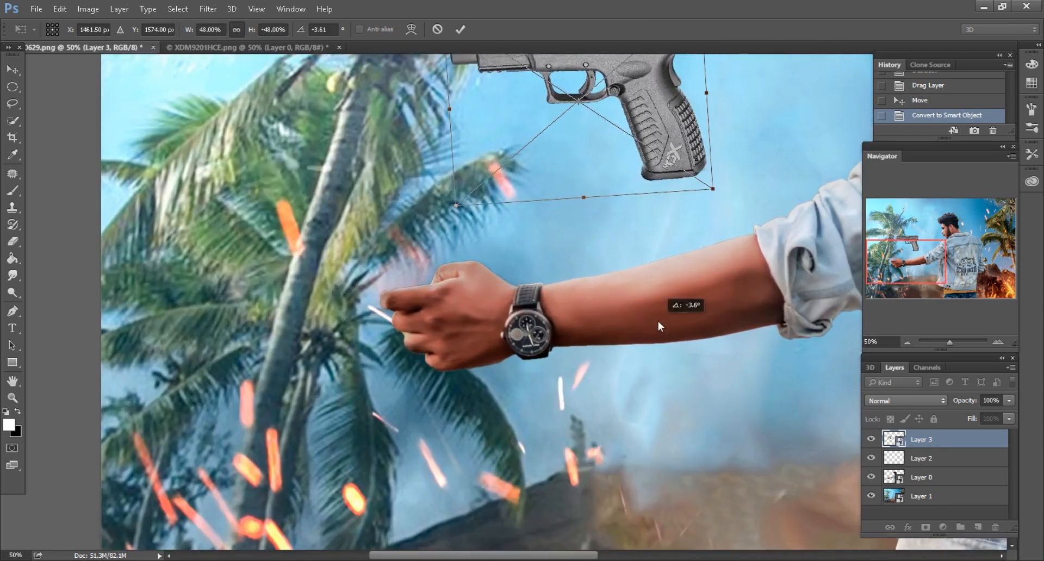
left_click_drag(662, 137, 469, 337)
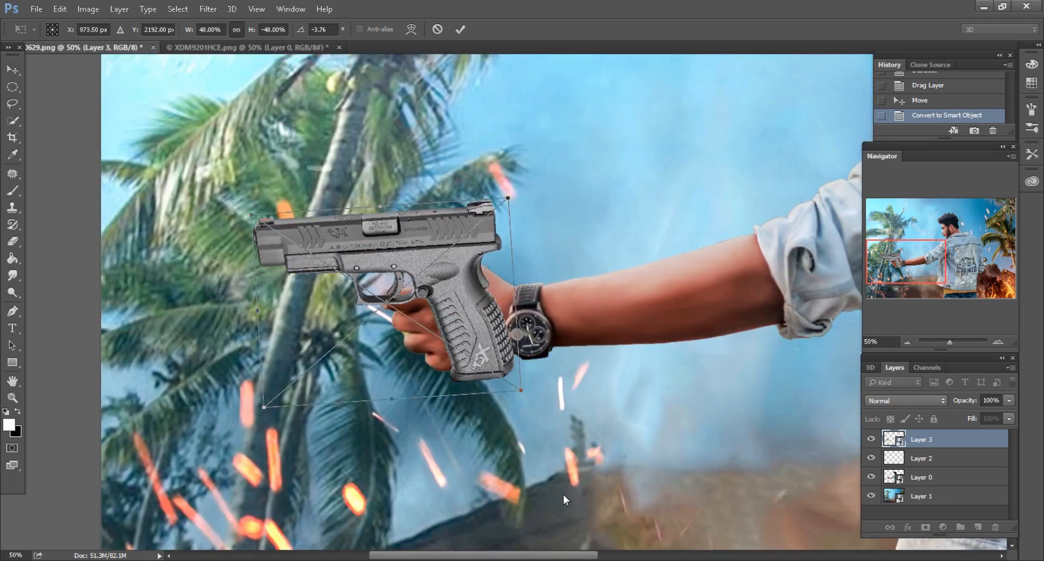
left_click_drag(564, 495, 603, 487)
Reduce the pistol layer's fill to 42% and try a 53% scale with the grip over the fist
left_click_drag(961, 416, 935, 408)
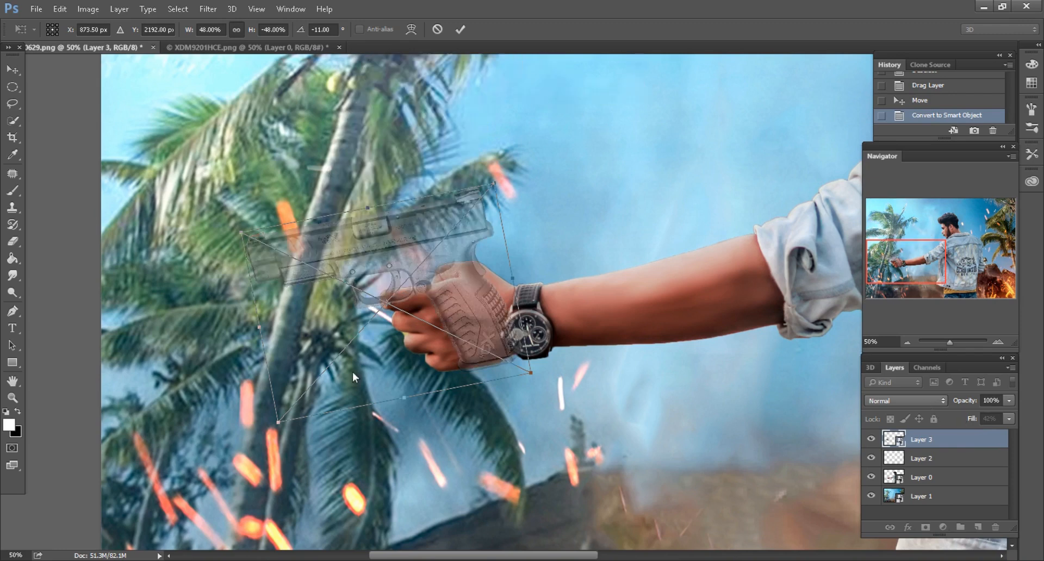
left_click_drag(250, 30, 247, 28)
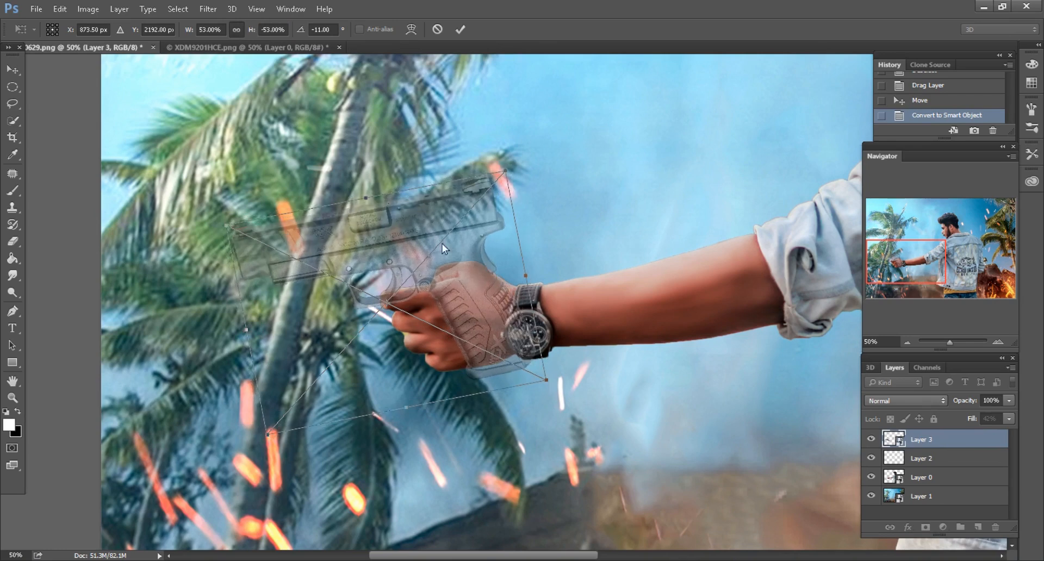
mouse_move(474, 280)
left_mouse_down()
mouse_move(459, 281)
mouse_move(476, 296)
left_mouse_up()
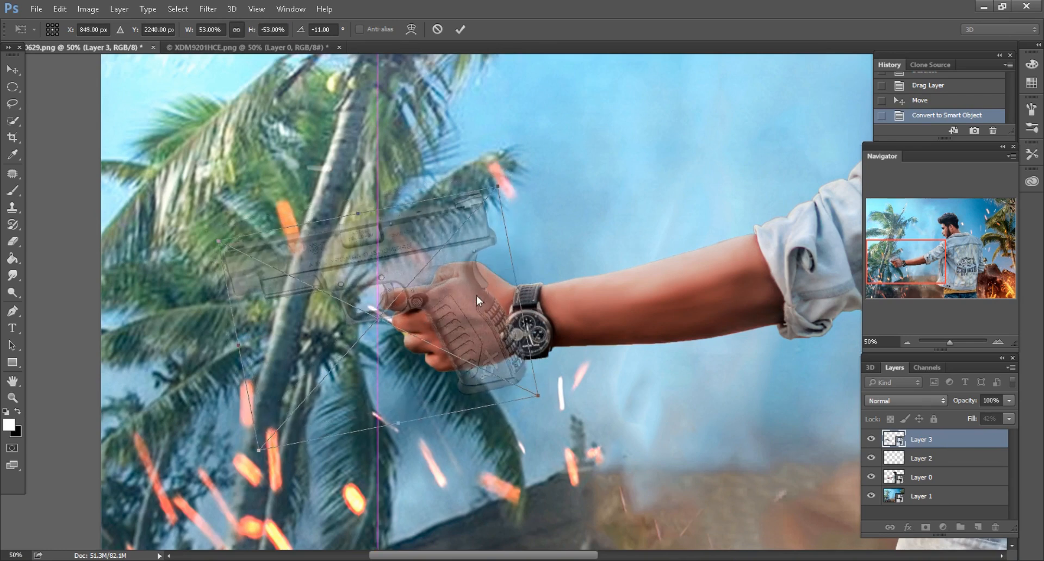
Scale the pistol to 40%, align its grip with the fist and apply the transform
left_click_drag(250, 32, 258, 35)
type("-40")
key("Return")
left_click_drag(445, 309, 452, 308)
scroll(436, 293, "down", 3)
scroll(436, 294, "down", 1)
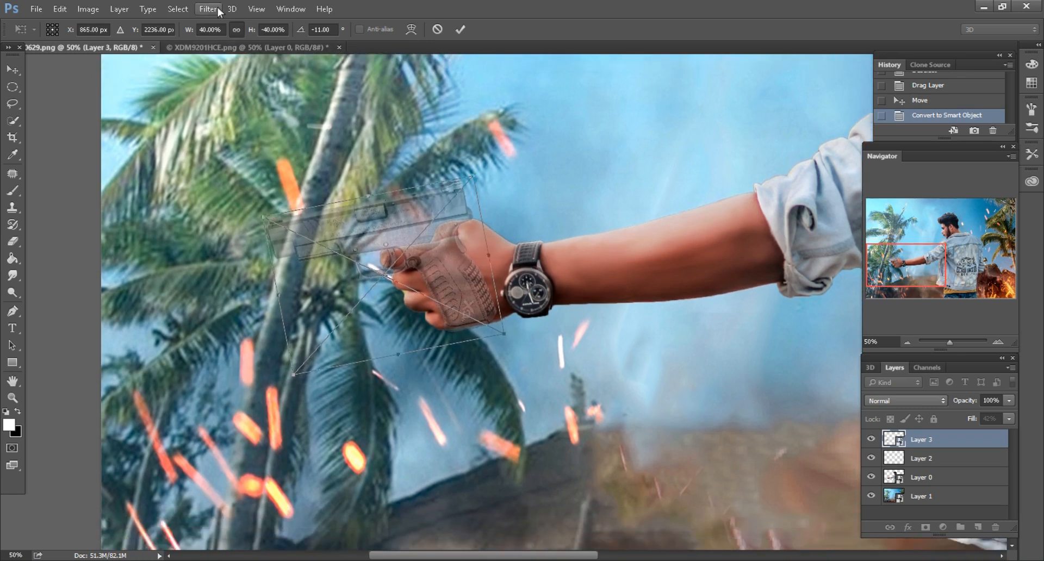
left_click(460, 29)
Add a layer mask to the pistol's Layer 3 and reduce the layer's fill to 21%
left_click(924, 527)
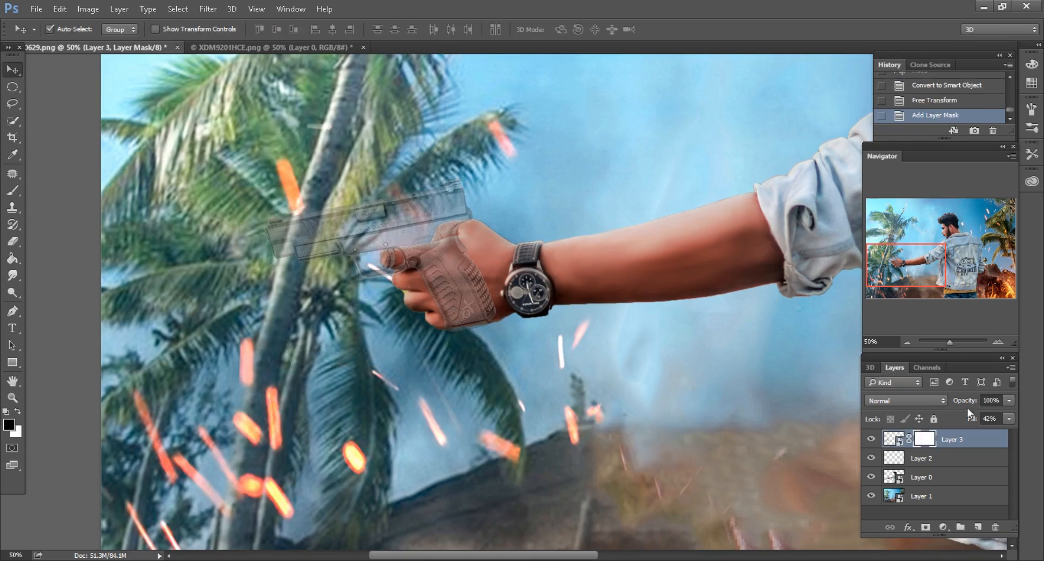
left_click_drag(960, 417, 955, 418)
scroll(622, 332, "up", 3)
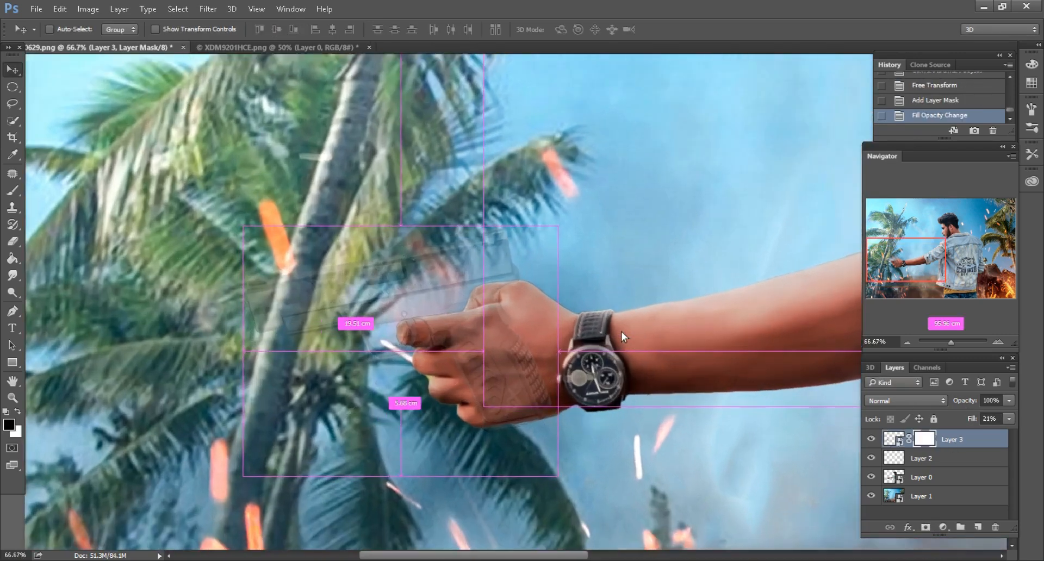
scroll(554, 332, "down", 3)
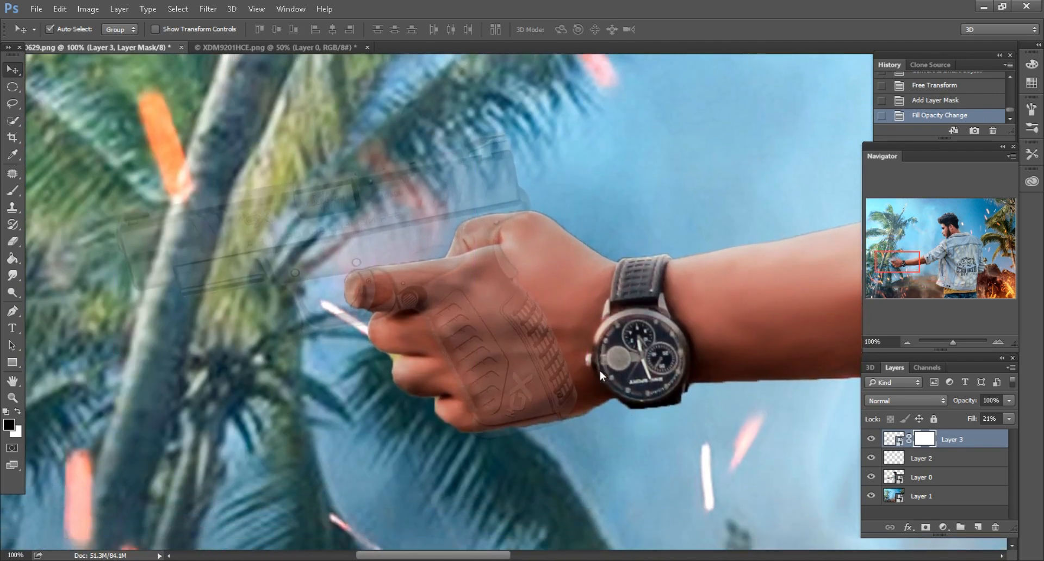
Place Layer 3 with the pistol beneath the man's Layer 0 and set its fill to 100%
left_click_drag(950, 443, 945, 481)
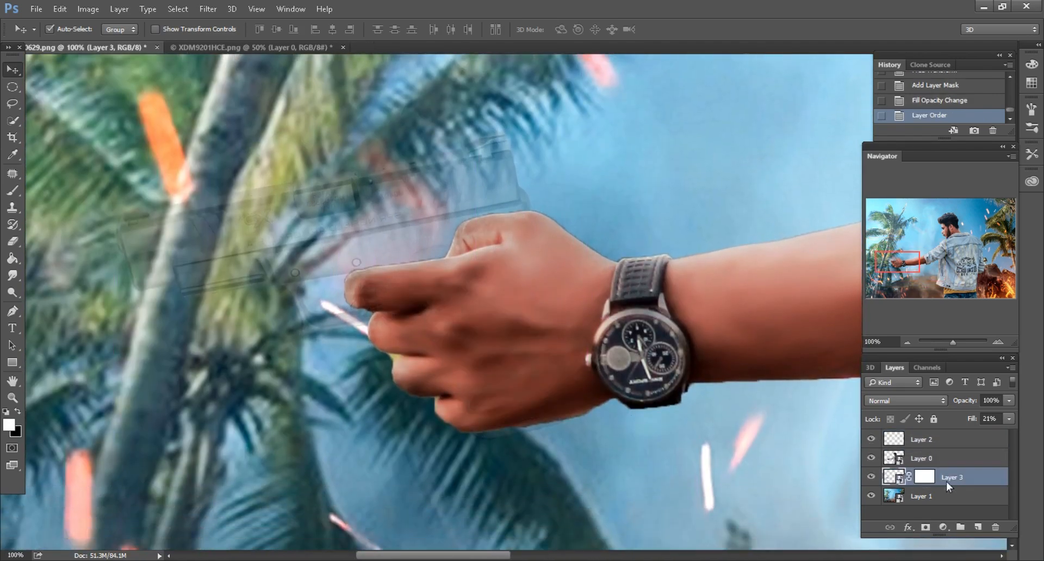
scroll(658, 358, "up", 3)
scroll(527, 344, "left", 1)
key("ctrl+plus")
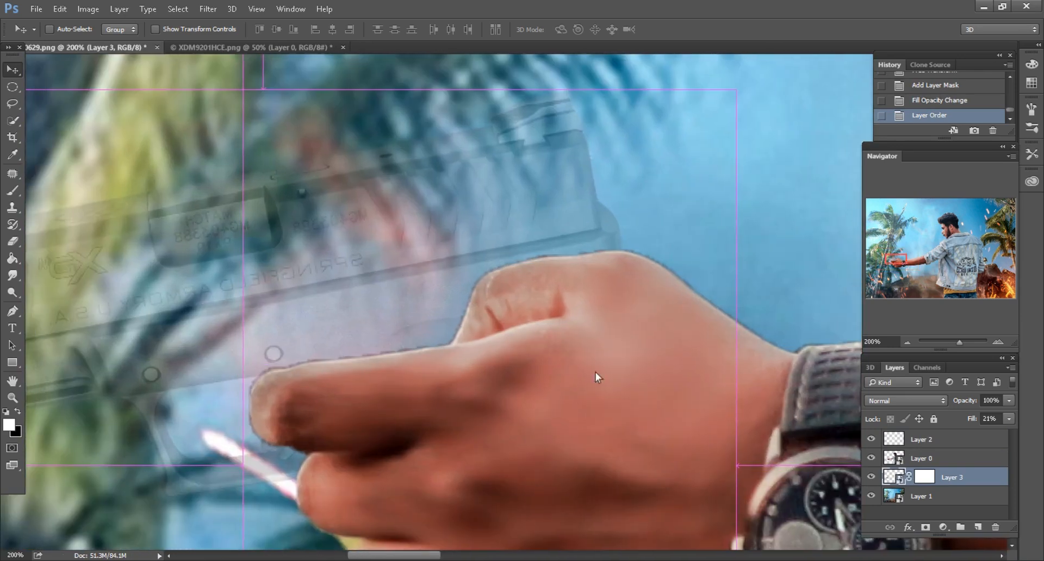
left_click(946, 439)
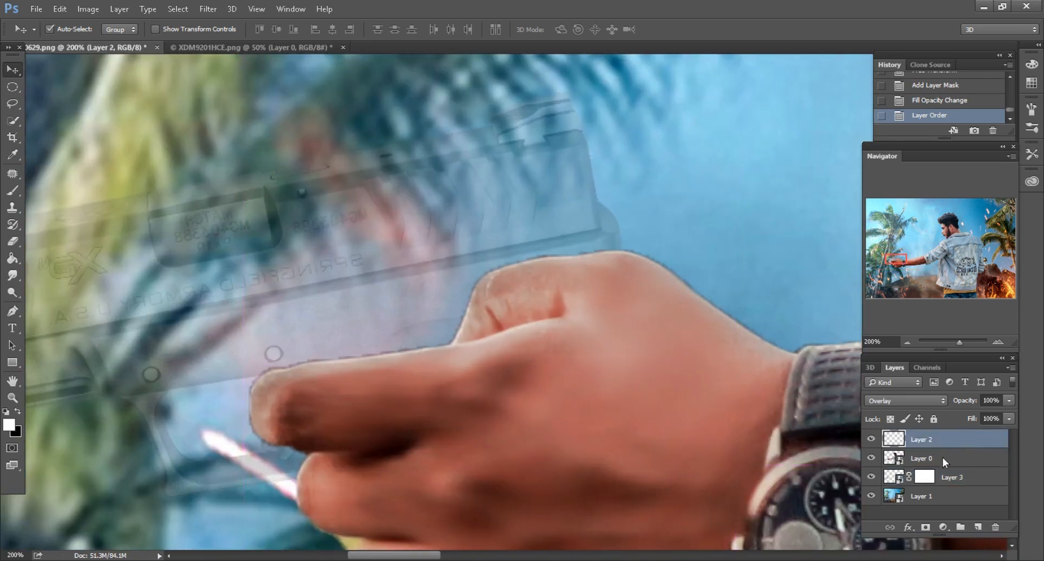
left_click(941, 458)
left_click(961, 477)
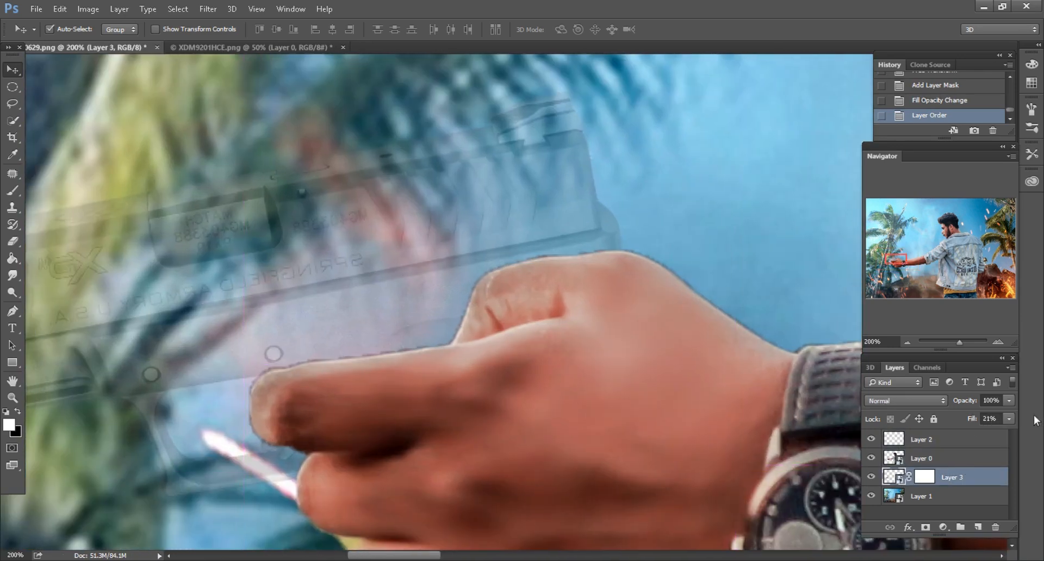
left_click_drag(1016, 421, 1034, 422)
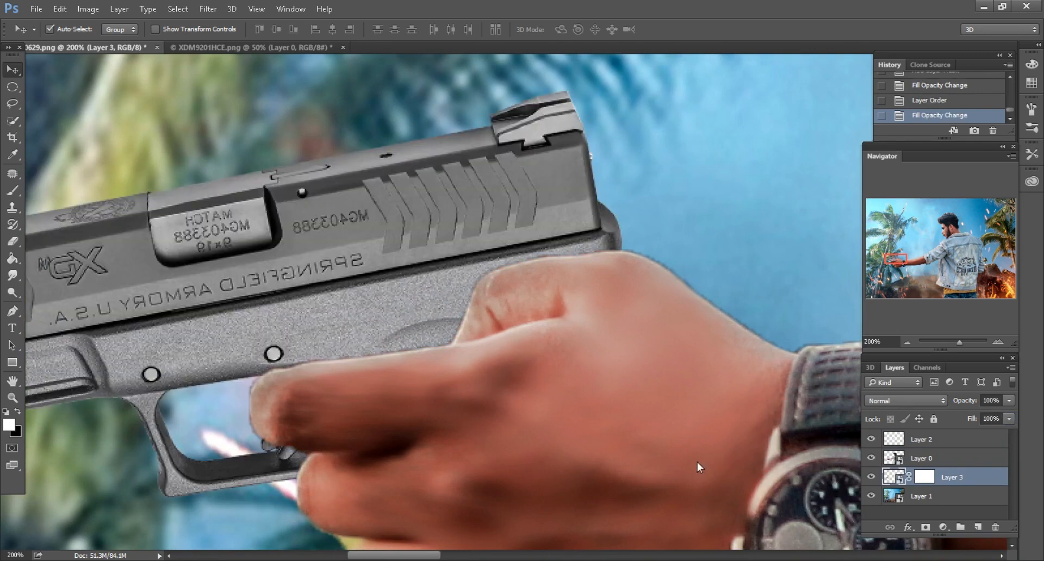
Add a layer mask to the man's Layer 0 and reduce the layer's fill to 50%
left_click(939, 460)
left_click(925, 528)
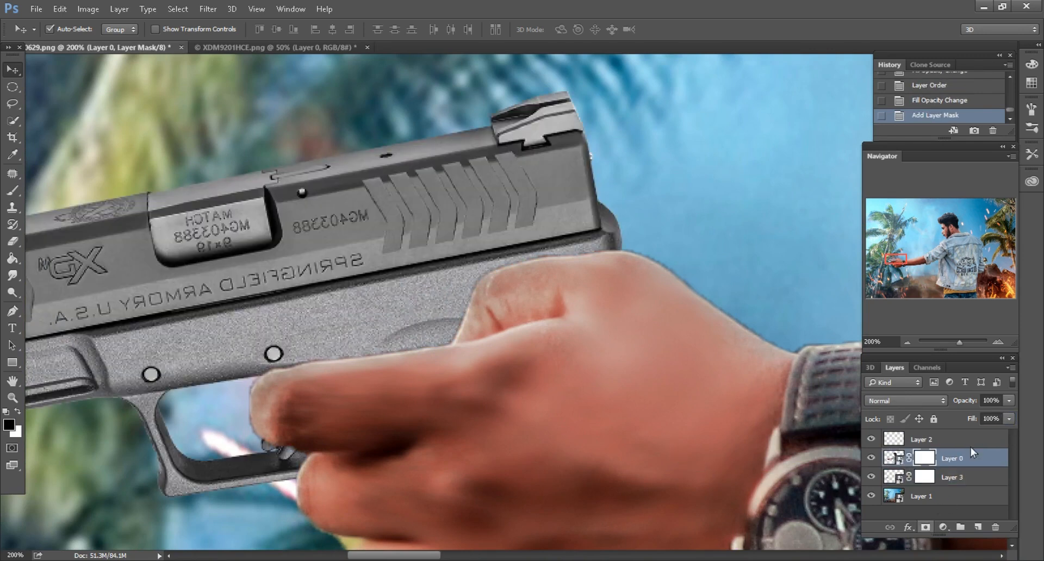
left_click_drag(971, 419, 939, 419)
Mask out the thumb area covering the pistol's frame on Layer 0, using a hard black brush reduced to 25 px
left_click(20, 191)
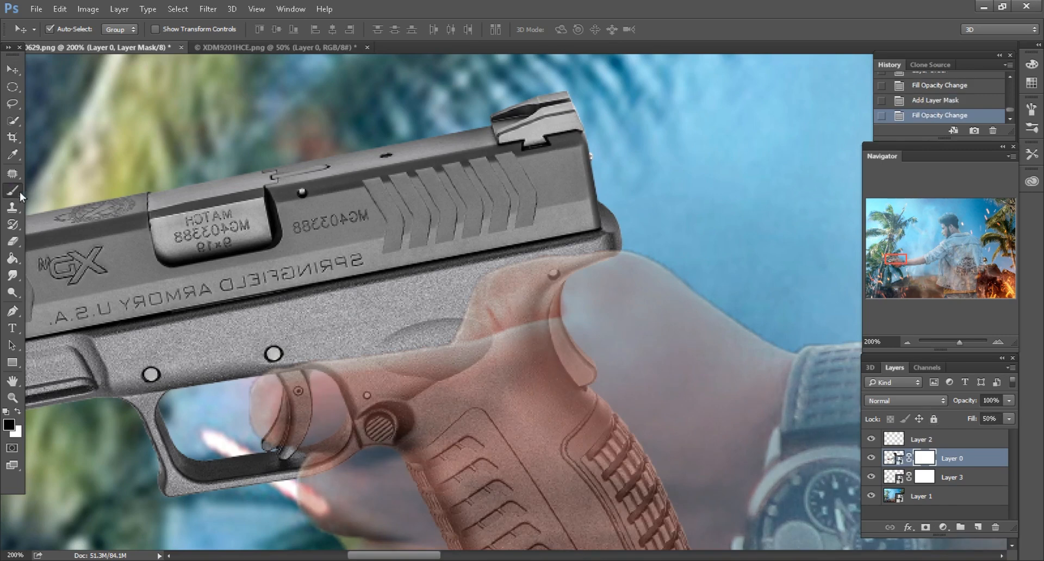
right_click(303, 245)
left_click(283, 94)
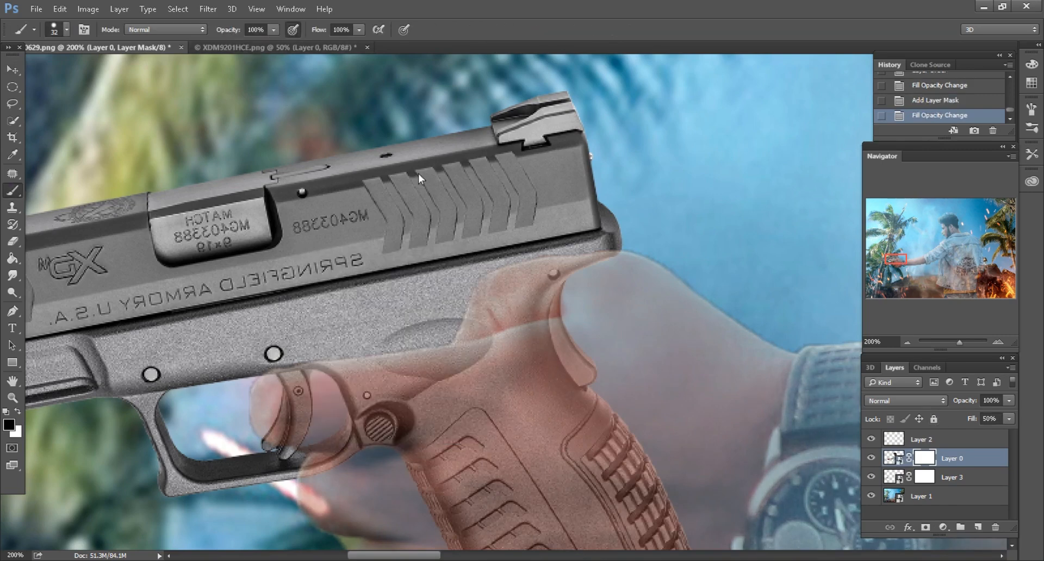
scroll(418, 174, "down", 2)
key("ctrl+plus")
key("bracketleft")
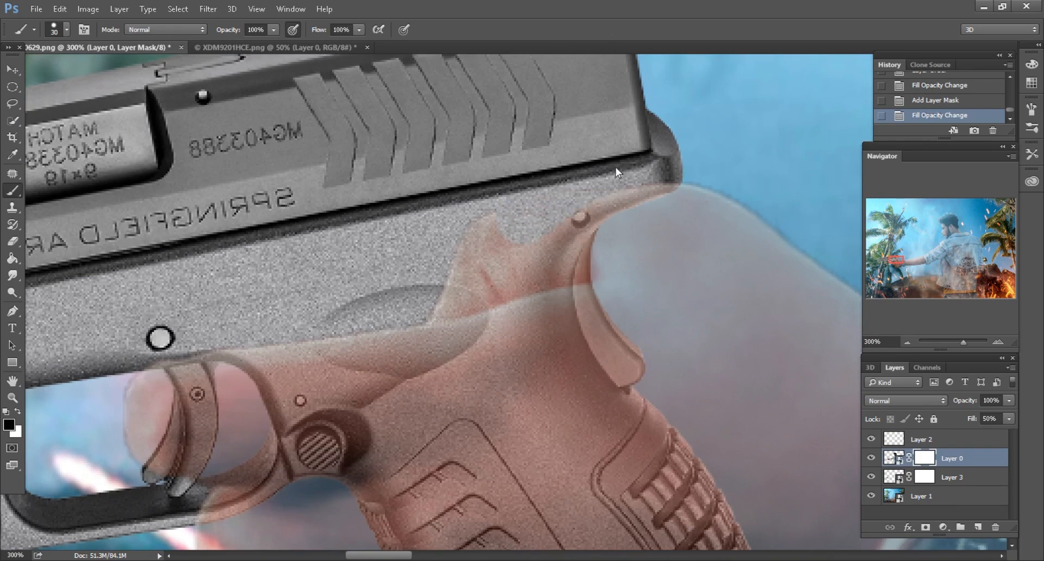
left_click_drag(616, 167, 586, 164)
key("bracketleft")
left_click_drag(507, 204, 548, 207)
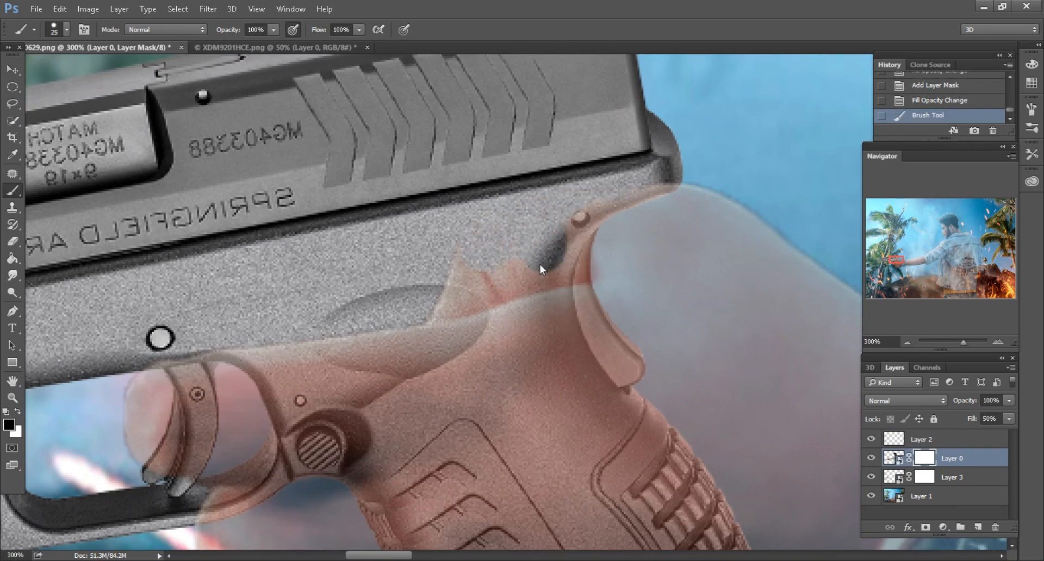
left_click_drag(426, 291, 489, 269)
Refine the hand's mask edge around the back of the pistol's grip with a 10 px brush
key("bracketleft")
key("bracketleft")
scroll(506, 245, "right", 1)
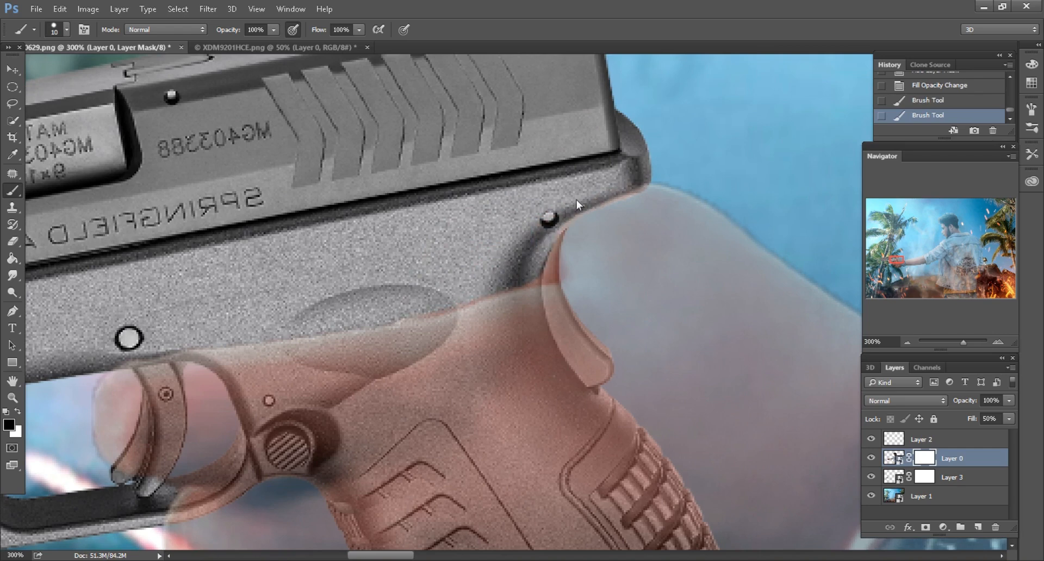
left_click_drag(550, 226, 561, 221)
key("ctrl+minus")
key("ctrl+minus")
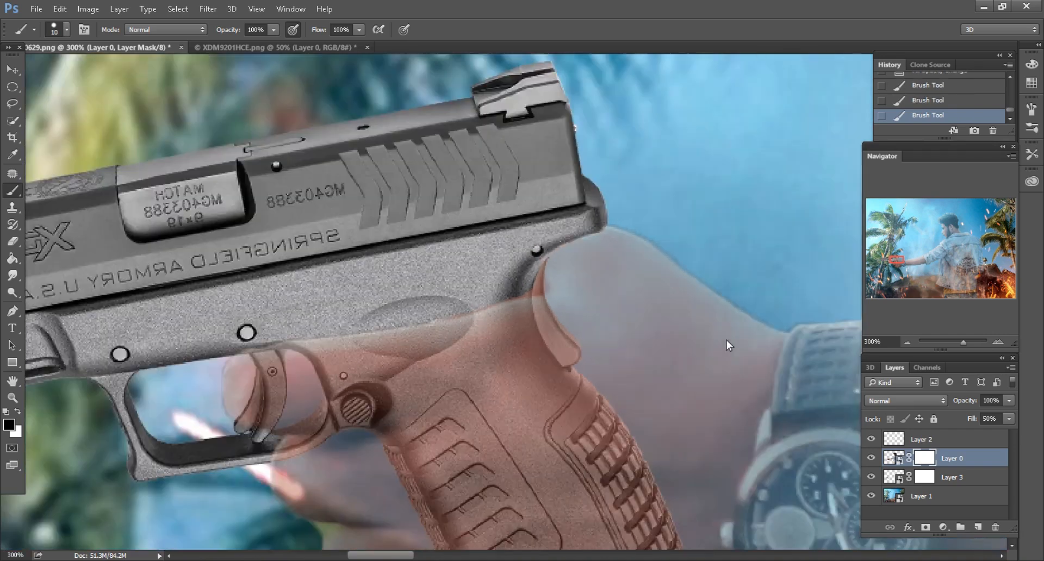
Set Layer 0's fill to 100% and inspect how the hand holds the pistol
scroll(454, 407, "down", 1)
left_click_drag(971, 418, 1007, 419)
key("ctrl+minus")
key("ctrl+minus")
key("ctrl+minus")
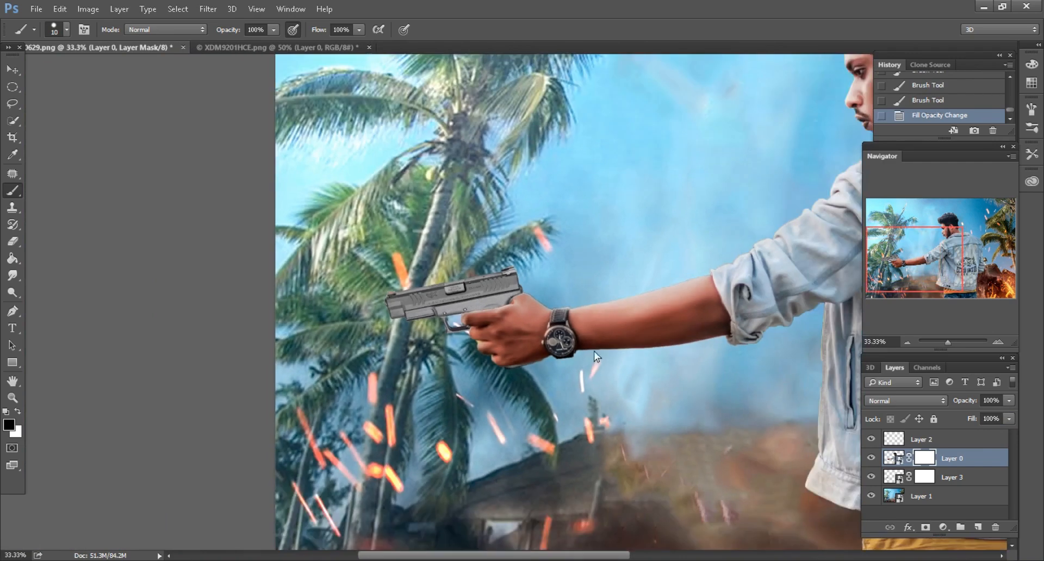
key("ctrl+minus")
key("ctrl+plus")
key("ctrl+plus")
key("ctrl+plus")
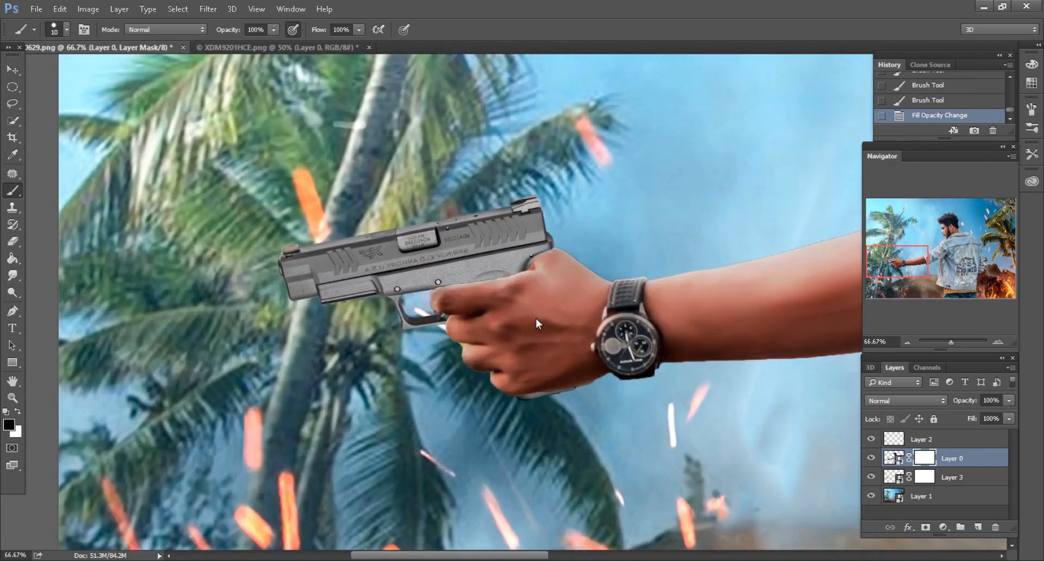
scroll(536, 320, "down", 1)
Create a new layer above the pistol's Layer 3 and load the pistol's outline as a selection
left_click(485, 249, "ctrl")
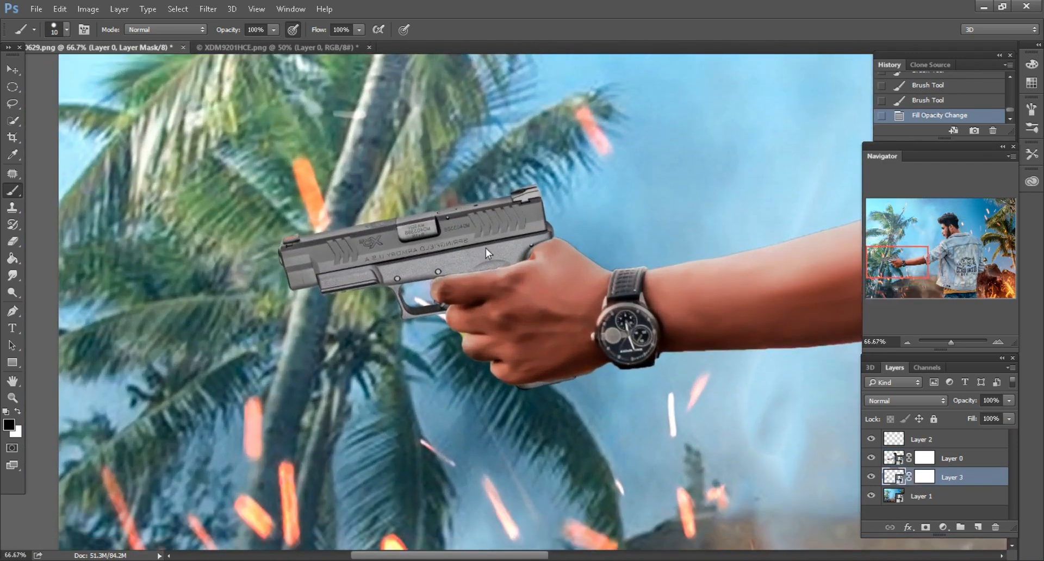
left_click(977, 527)
left_click(895, 492, "ctrl")
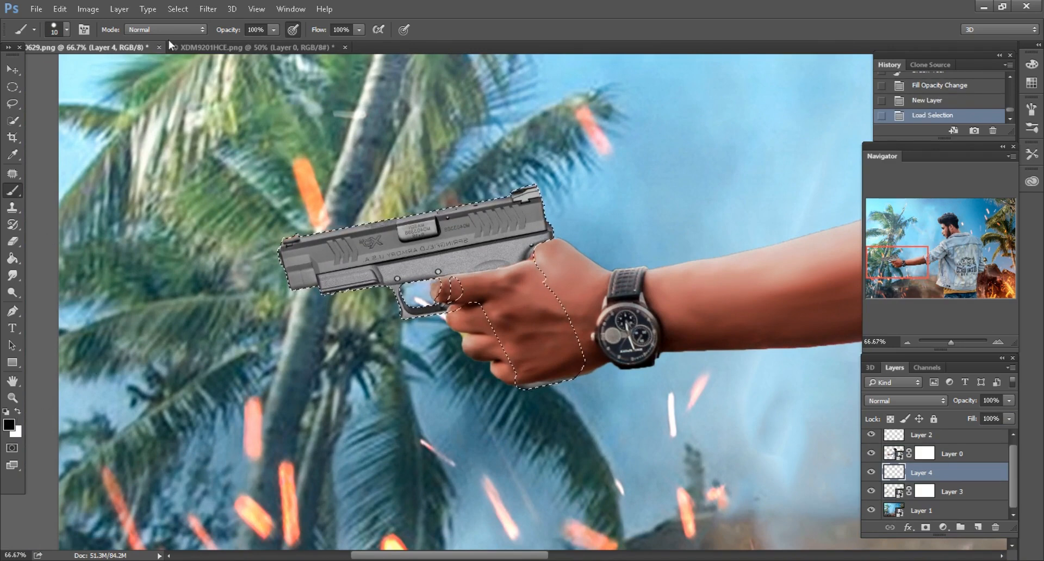
Paint a black shadow on the pistol where it meets the hand, using a soft 70 px brush at 27% opacity
key("1")
right_click(286, 201)
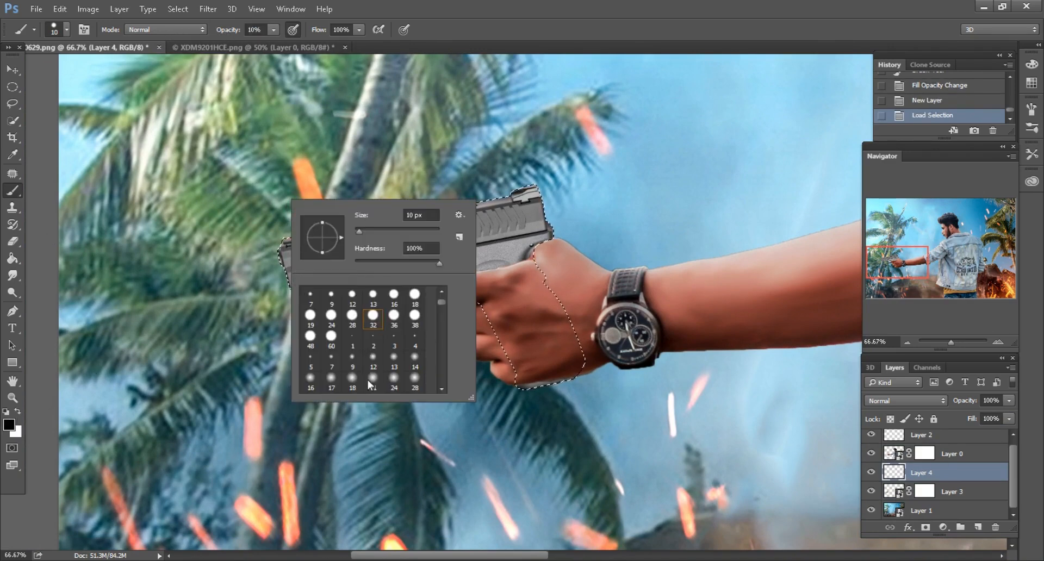
double_click(367, 380)
key("2")
key("7")
key("bracketright")
key("bracketright")
key("bracketright")
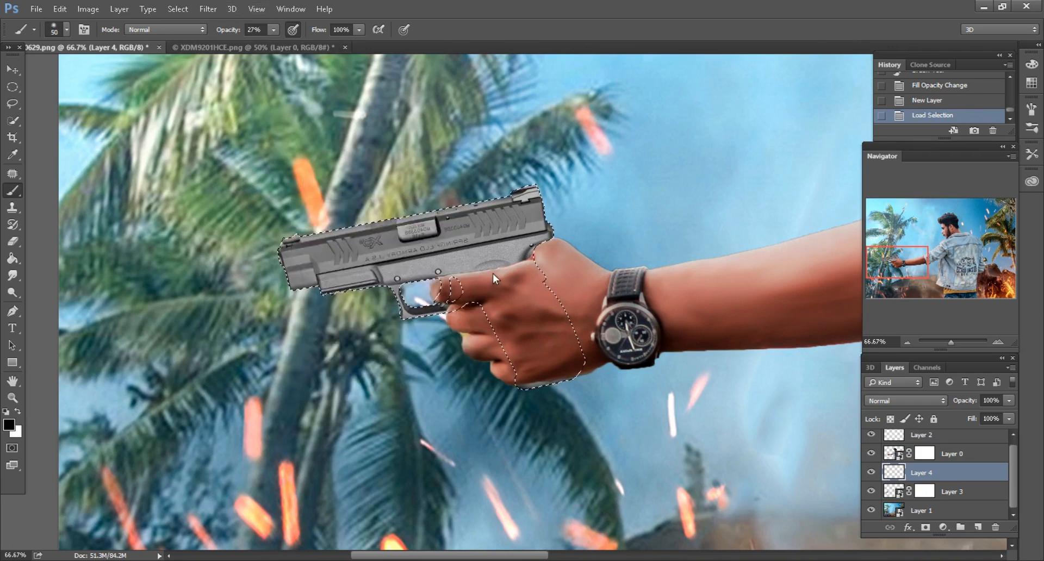
key("bracketright")
mouse_move(456, 277)
left_mouse_down()
mouse_move(443, 274)
mouse_move(494, 282)
mouse_move(474, 285)
left_mouse_up()
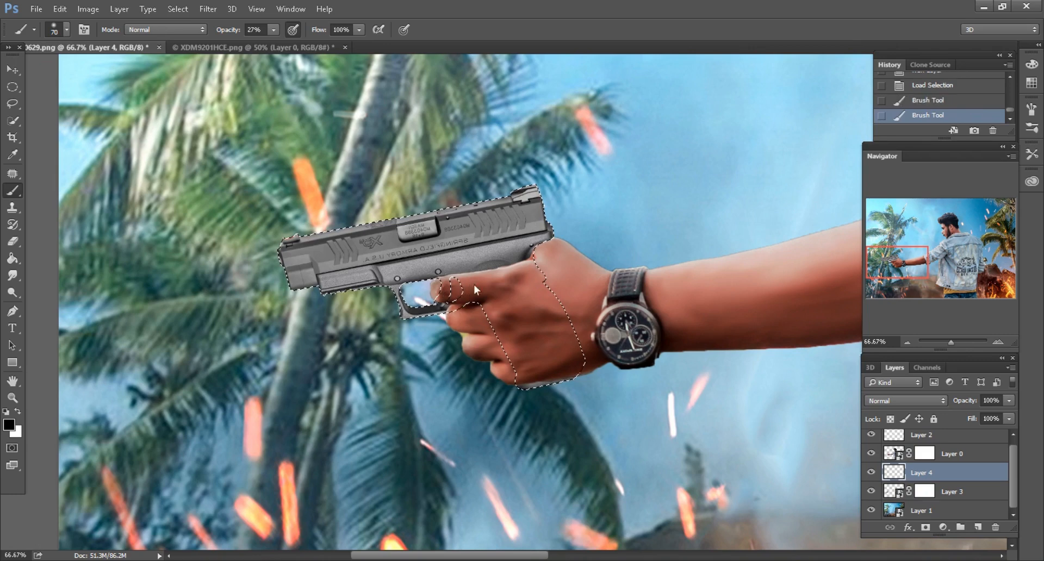
left_click_drag(536, 259, 536, 256)
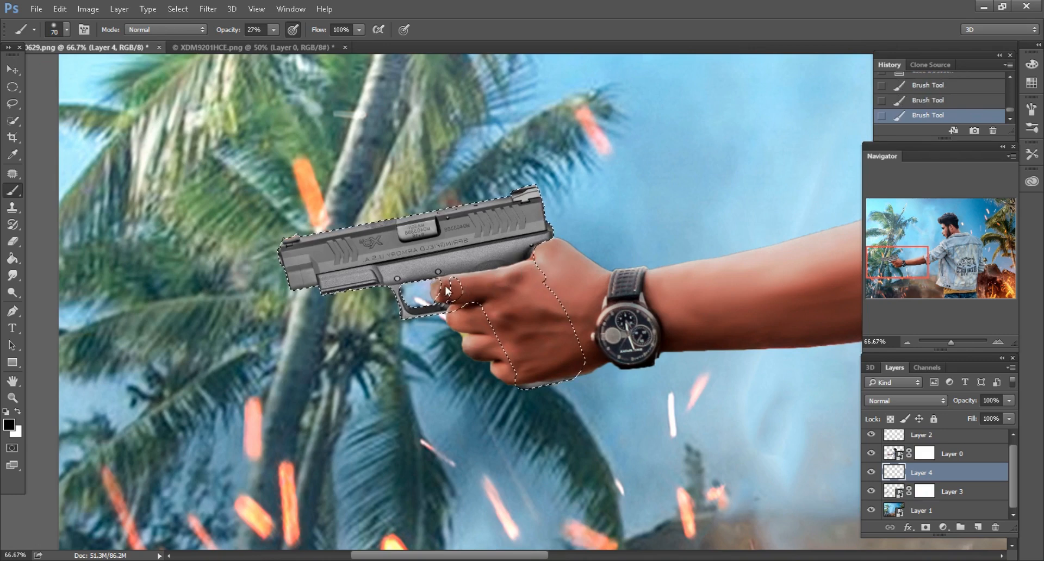
Clear the selection around the pistol and switch to the Lasso tool
key("ctrl+d")
left_click(13, 103)
key("ctrl+minus")
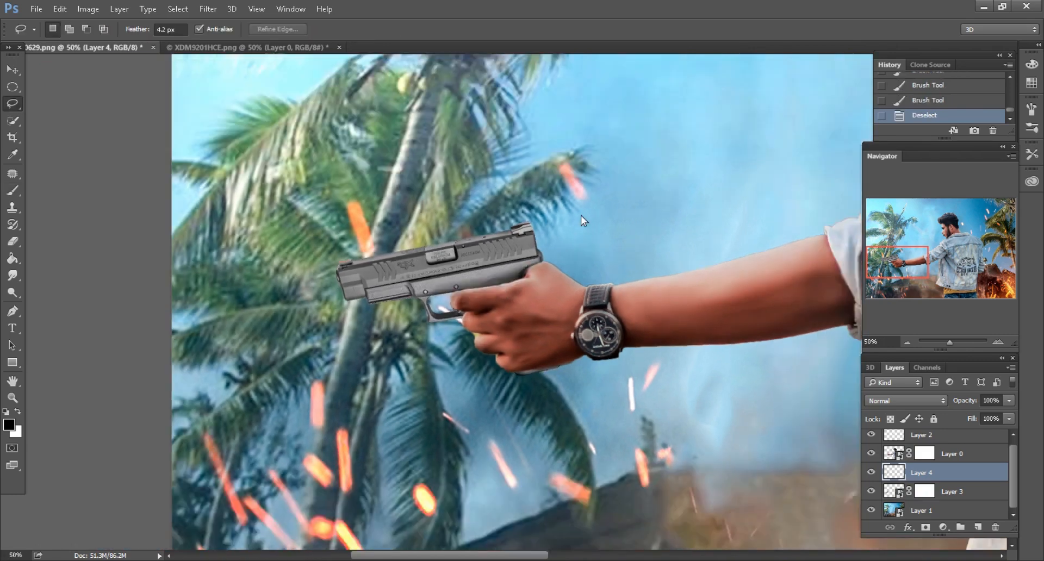
key("ctrl+minus")
key("ctrl+minus")
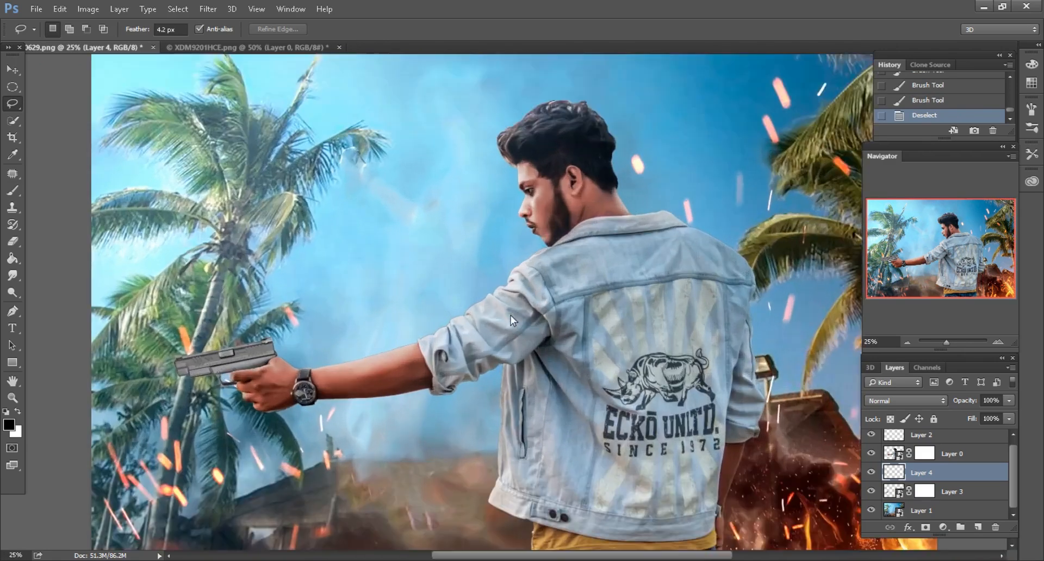
Apply a Curves adjustment to the pistol's Layer 3 with points at input 103, output 88 and input 159, output 158
scroll(511, 315, "left", 3)
scroll(511, 315, "up", 1)
scroll(435, 289, "down", 4)
scroll(435, 290, "left", 5)
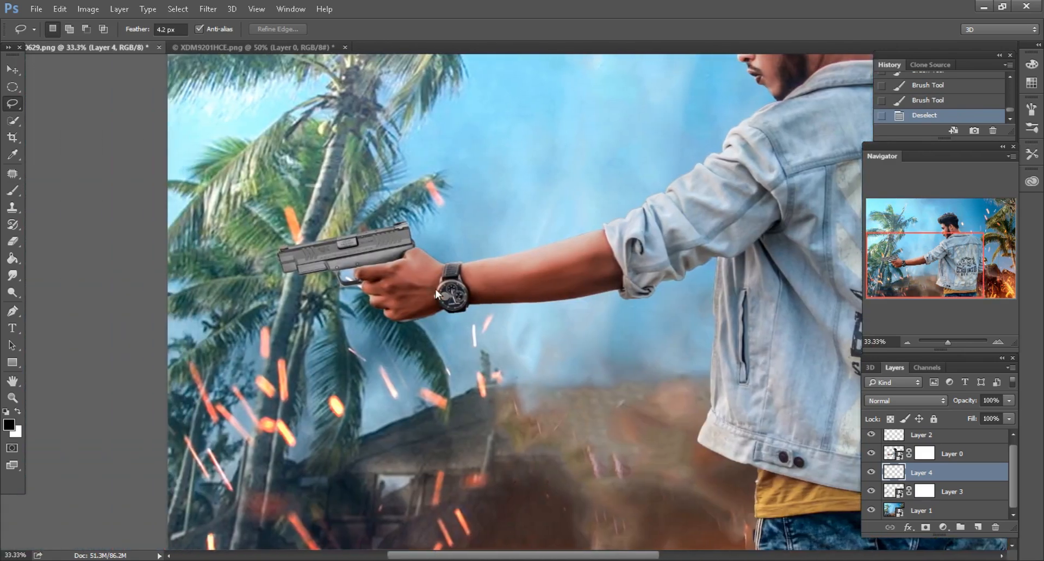
scroll(435, 289, "up", 1)
left_click(895, 491)
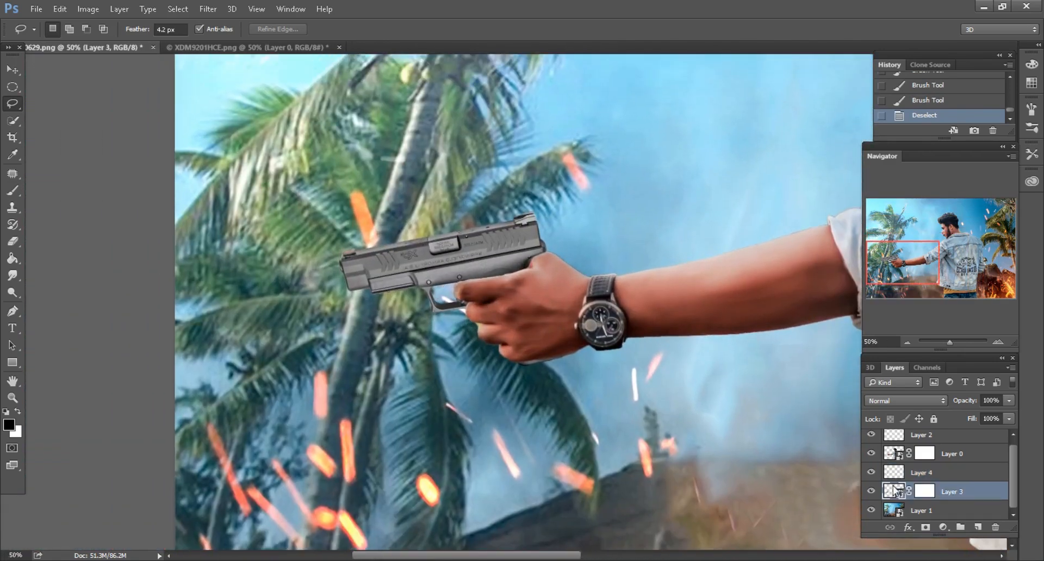
left_click(87, 9)
mouse_move(120, 42)
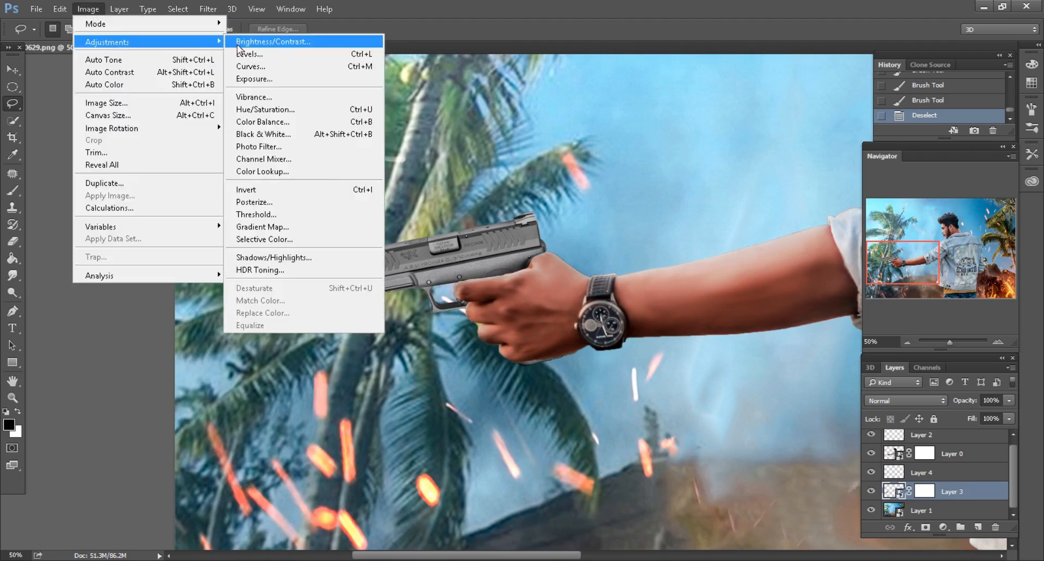
left_click(251, 66)
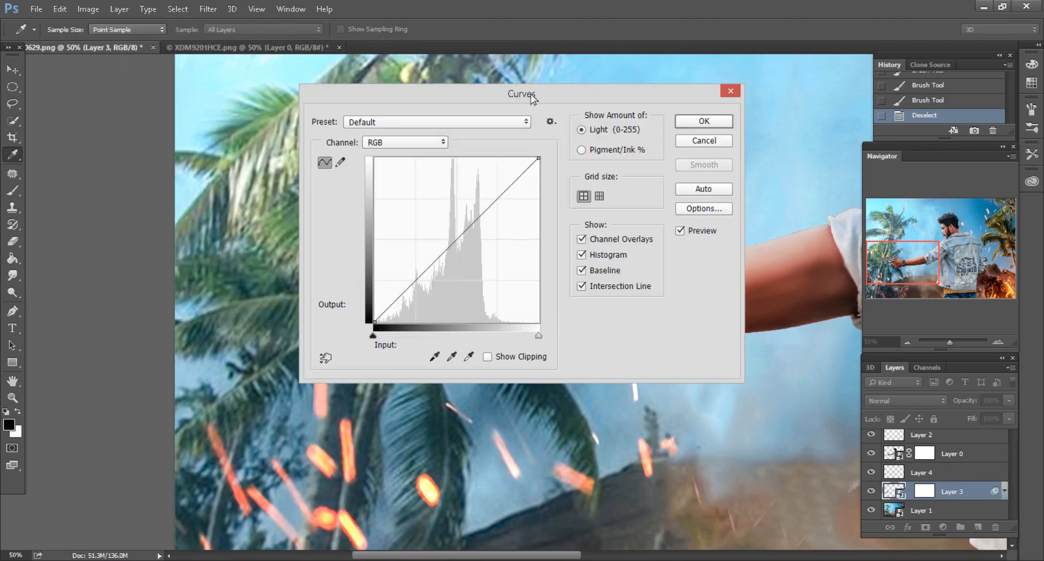
left_click_drag(530, 93, 832, 107)
left_click_drag(738, 273, 742, 279)
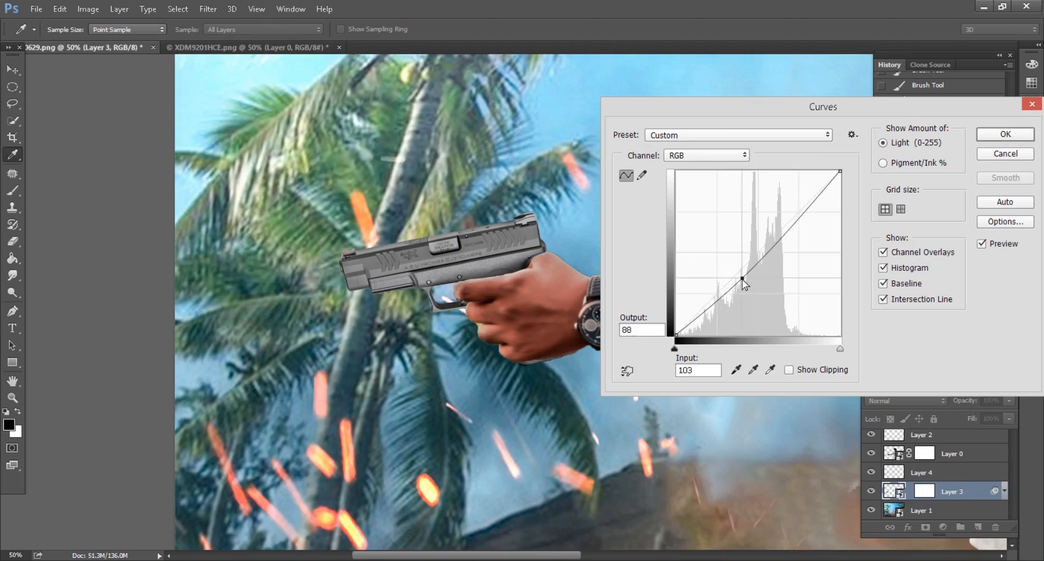
left_click_drag(776, 242, 779, 234)
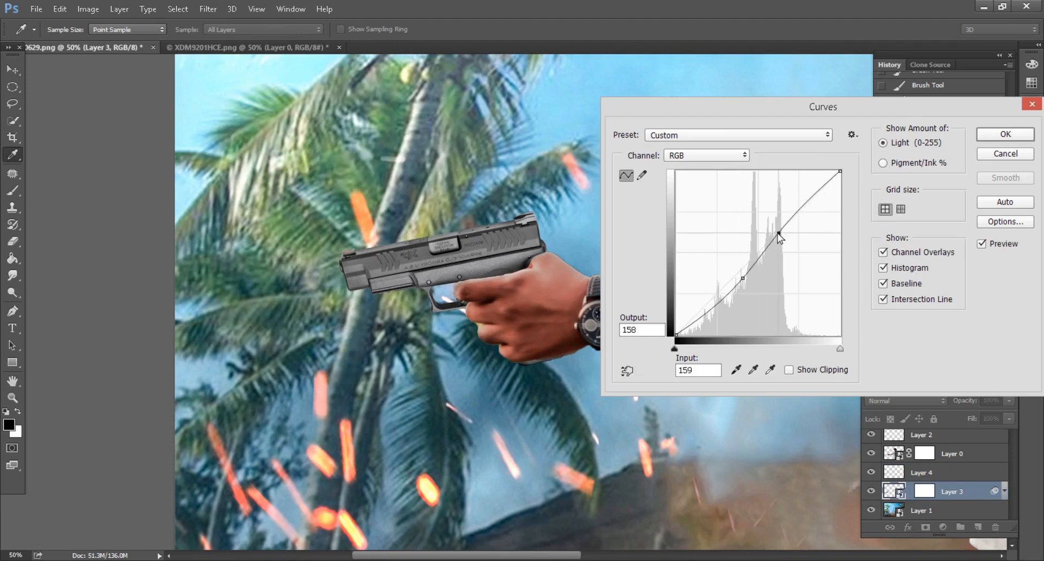
left_click(998, 136)
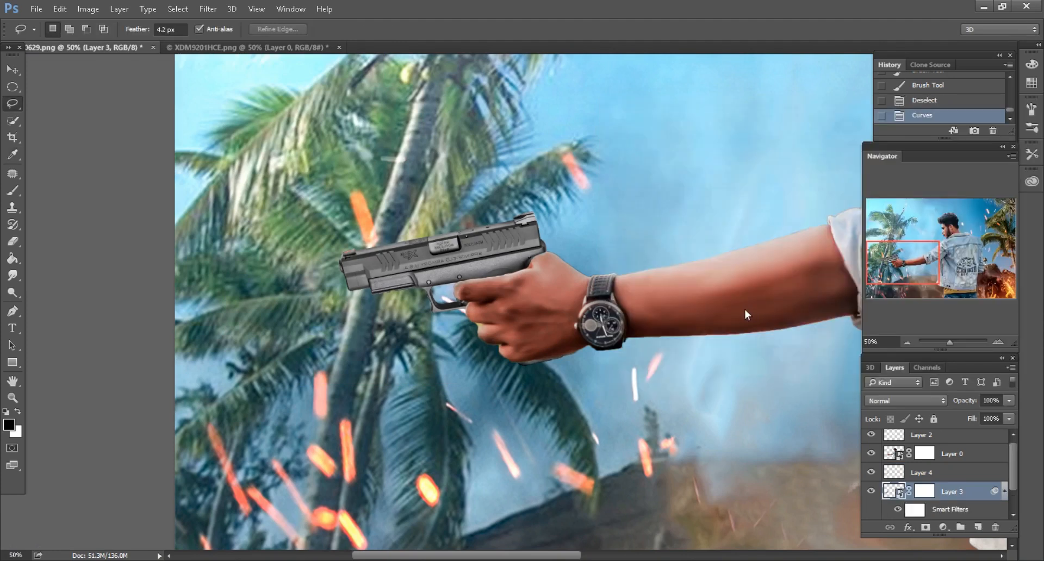
Create a new Overlay layer above the pistol's Layer 3 and load the pistol's outline as a selection
left_click(979, 527)
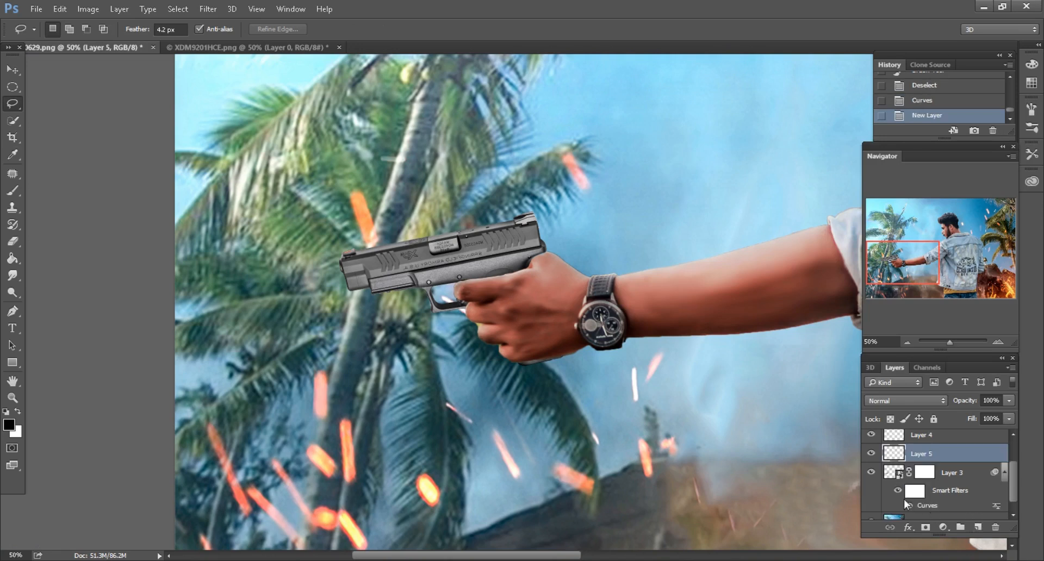
left_click(893, 474, "ctrl")
left_click(905, 401)
left_click(892, 264)
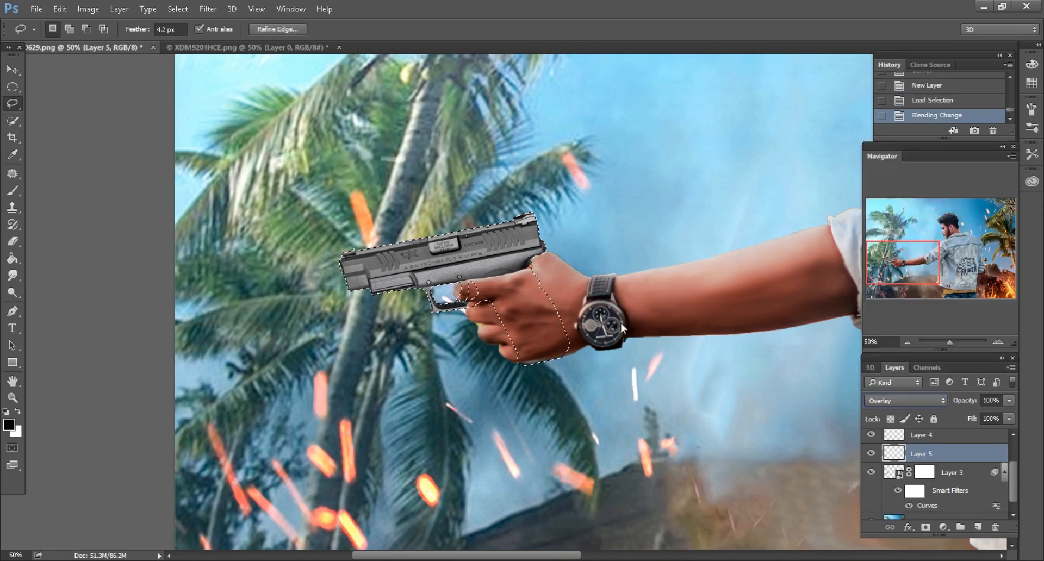
Paint a soft white highlight along the pistol's upper edge, using a 300 px brush at 27% opacity
left_click(18, 414)
key("b")
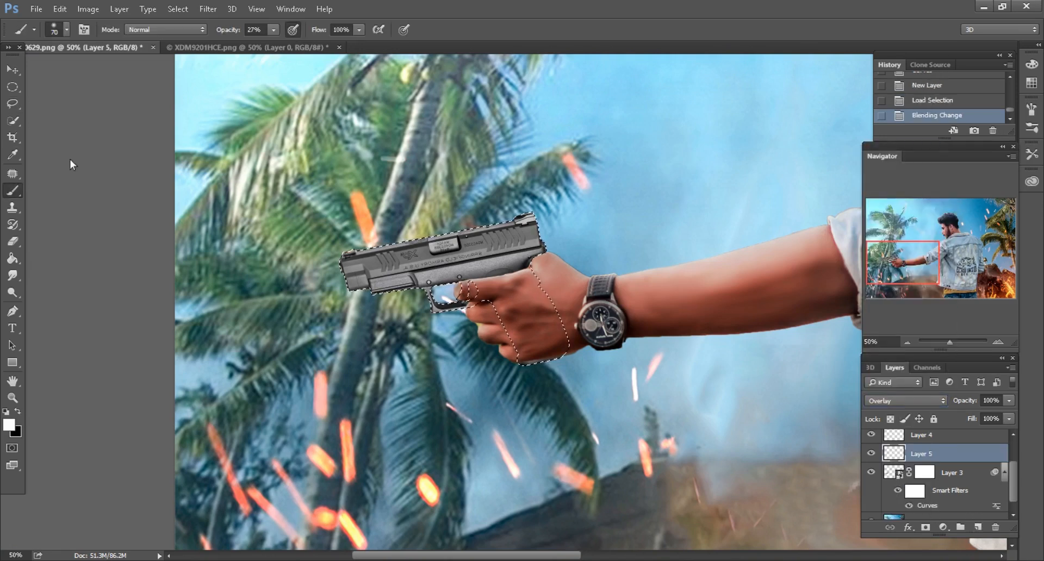
key("bracketright")
key("bracketright")
key("bracketright")
key("bracketright")
key("bracketright")
key("bracketright")
key("bracketright")
key("bracketright")
key("bracketright")
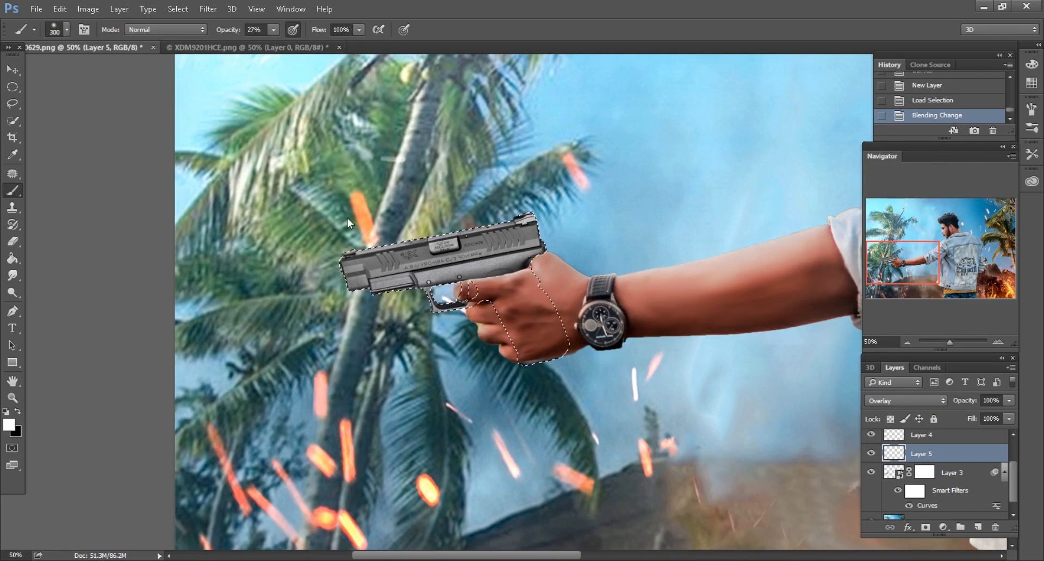
mouse_move(348, 217)
left_mouse_down()
mouse_move(382, 219)
mouse_move(322, 235)
mouse_move(548, 193)
mouse_move(325, 241)
mouse_move(455, 199)
left_mouse_up()
Switch to the Lasso tool and deselect the pistol's outline
left_click(13, 103)
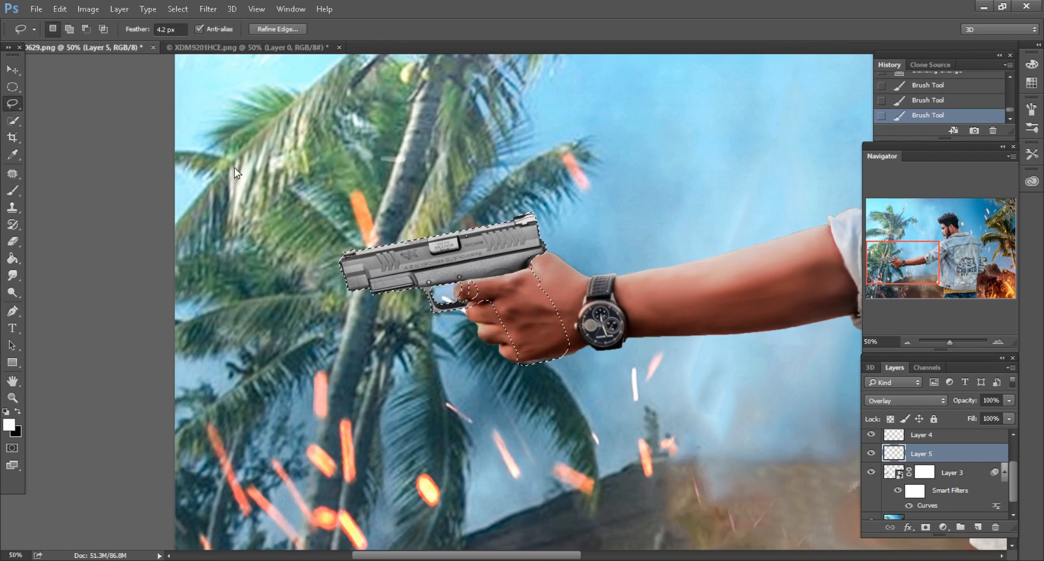
key("ctrl+d")
key("ctrl+minus")
key("ctrl+minus")
key("ctrl+minus")
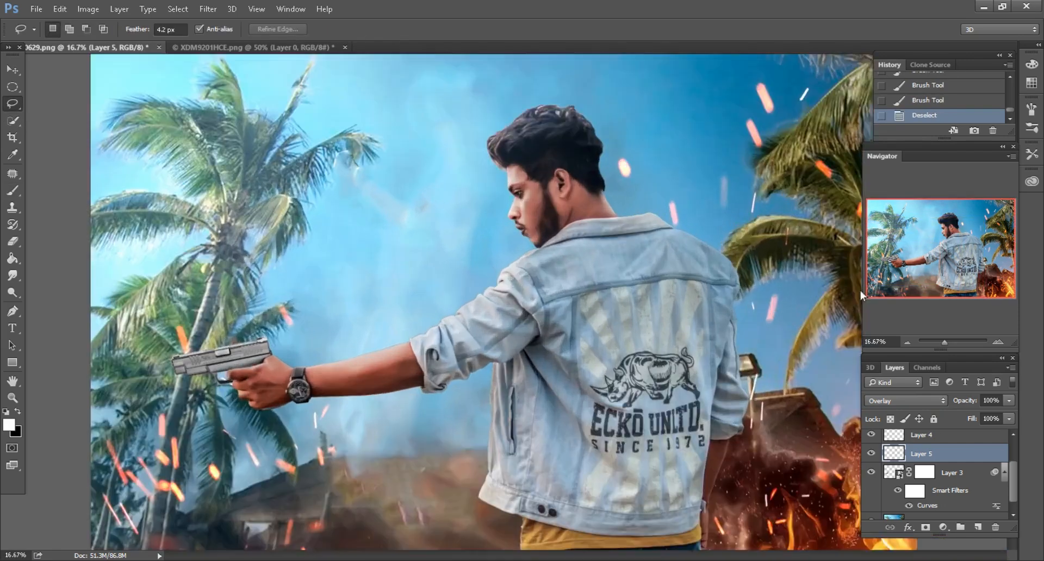
Apply a Curves adjustment to the man's Layer 0 with points at input 101, output 83 and input 160, output 154
key("ctrl+plus")
key("ctrl+plus")
scroll(906, 467, "up", 2)
left_click(898, 458)
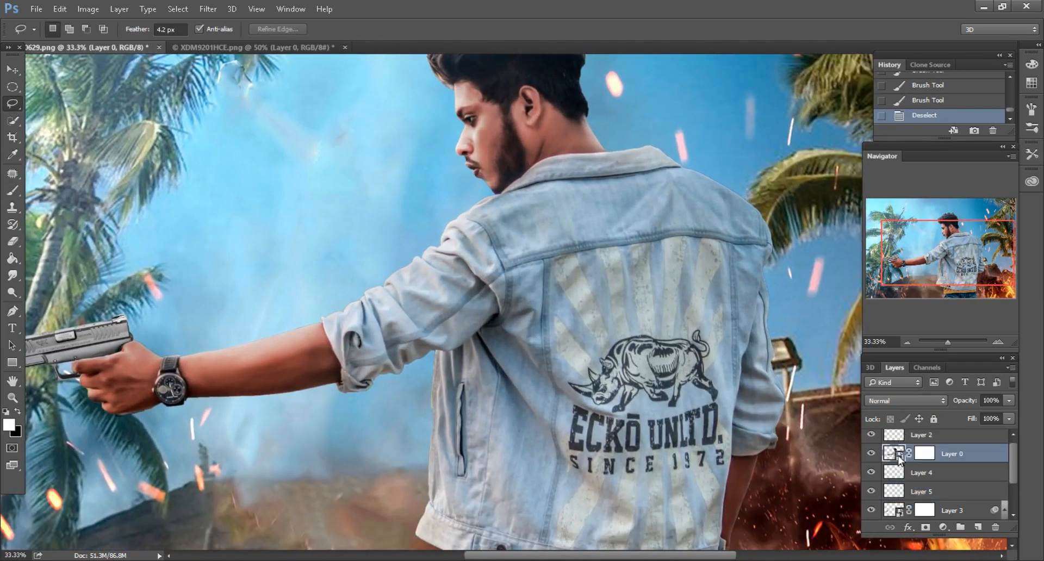
key("v")
left_click(870, 452)
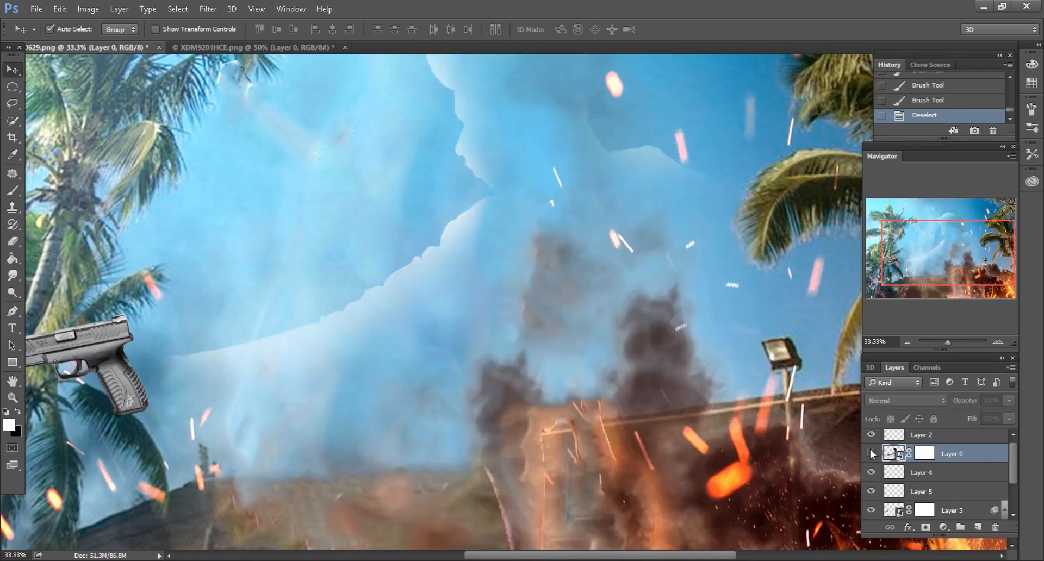
left_click(870, 451)
left_click(88, 8)
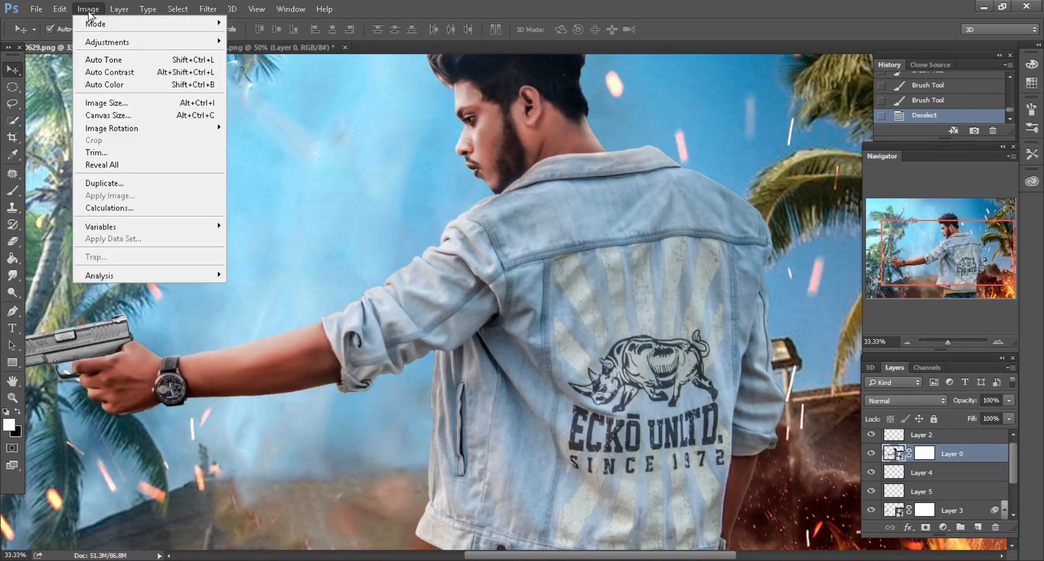
mouse_move(140, 42)
left_click(254, 66)
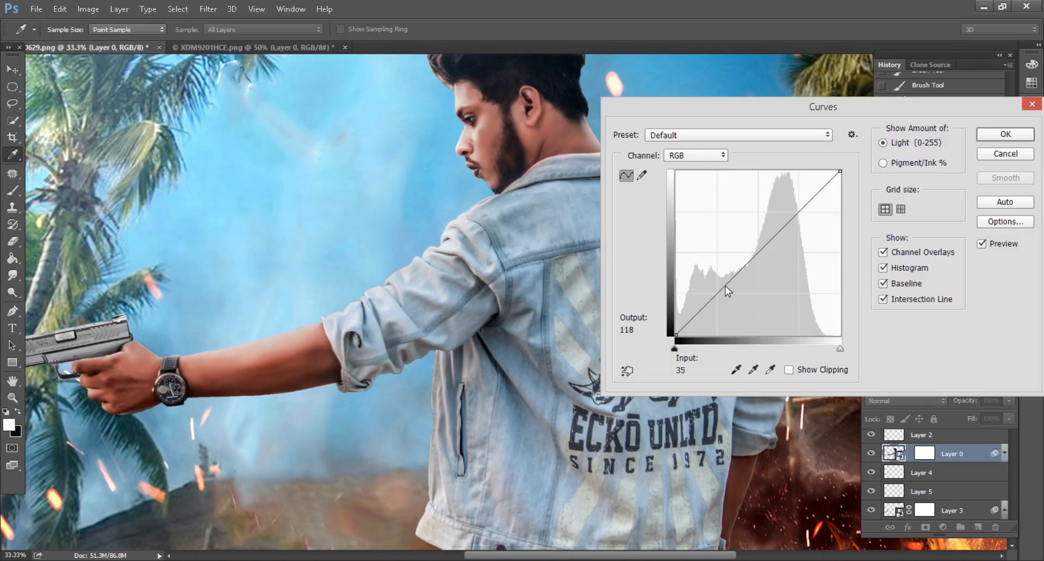
left_click_drag(734, 276, 740, 281)
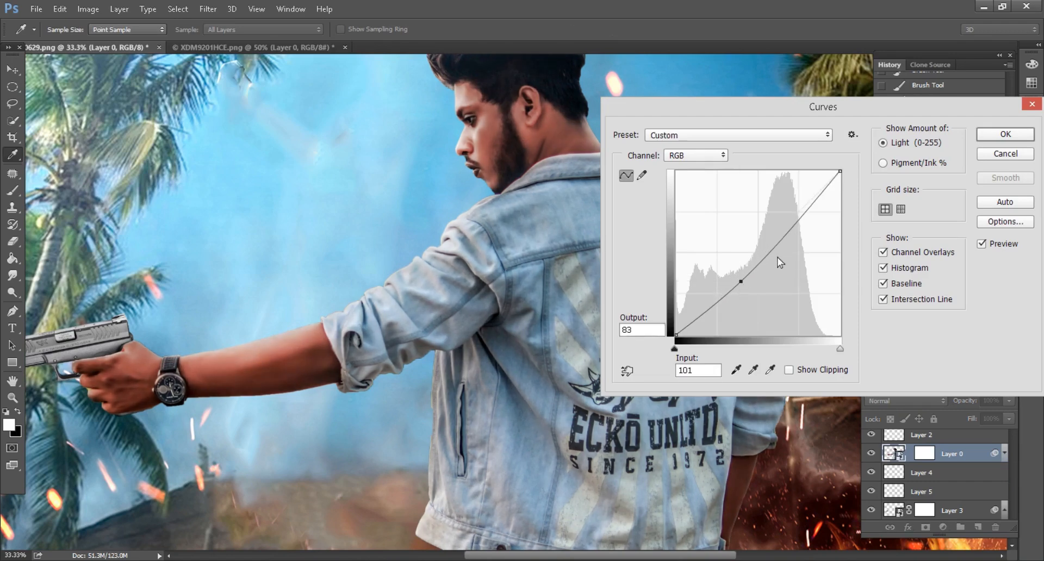
left_click_drag(779, 238, 779, 235)
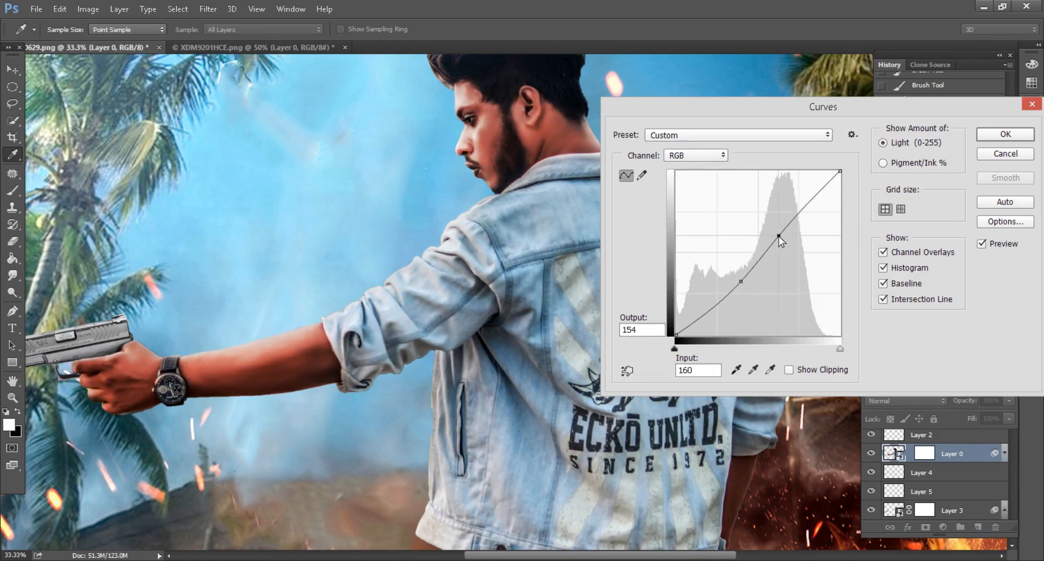
left_click(1005, 134)
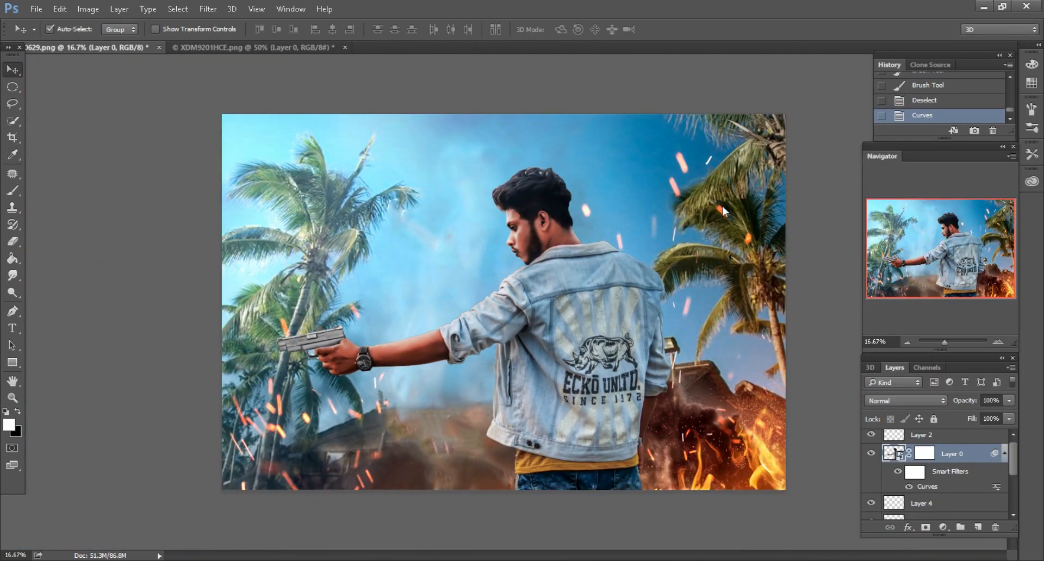
Apply a Curves adjustment to the background's Layer 1, darkening the shadows and placing an upper point at input 164, output 158
scroll(918, 514, "down", 1)
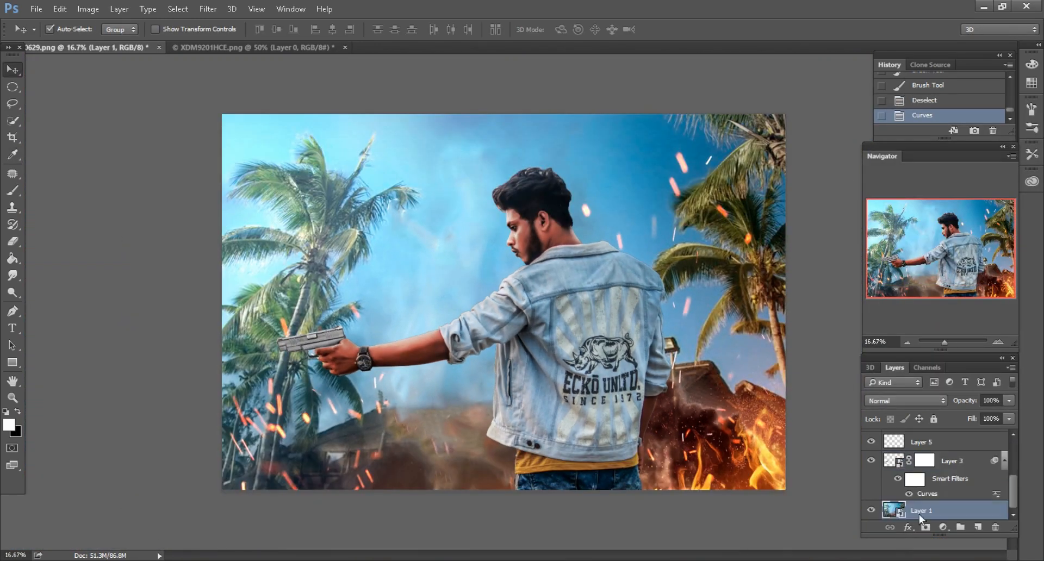
left_click(89, 9)
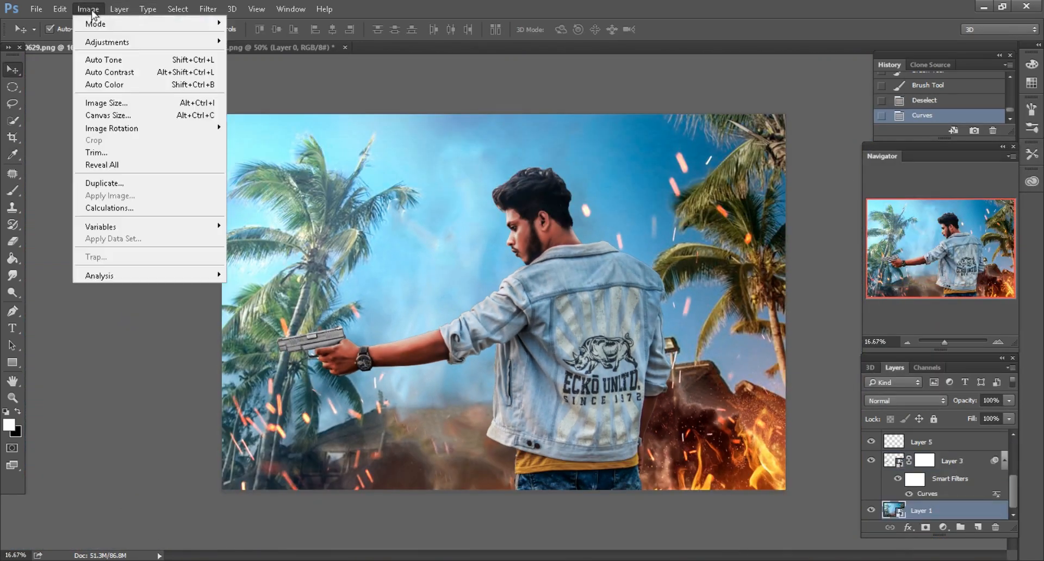
mouse_move(217, 42)
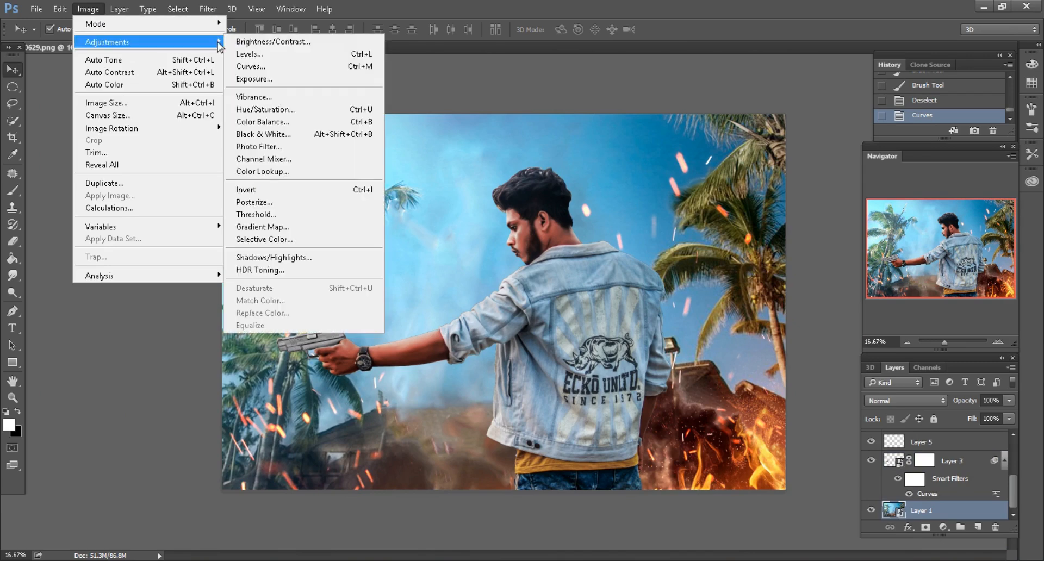
left_click(240, 67)
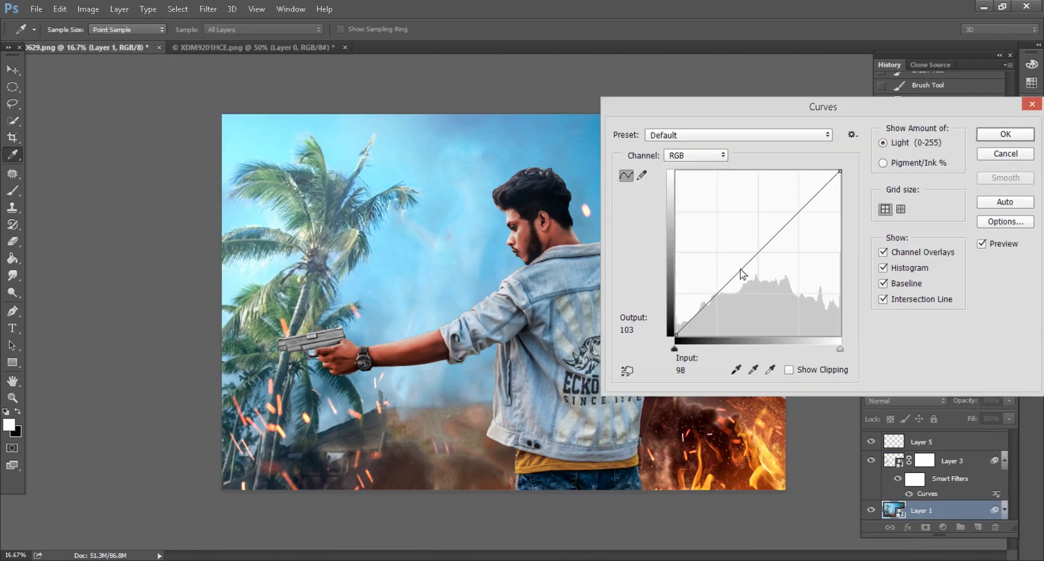
left_click_drag(742, 270, 750, 275)
left_click_drag(781, 237, 781, 234)
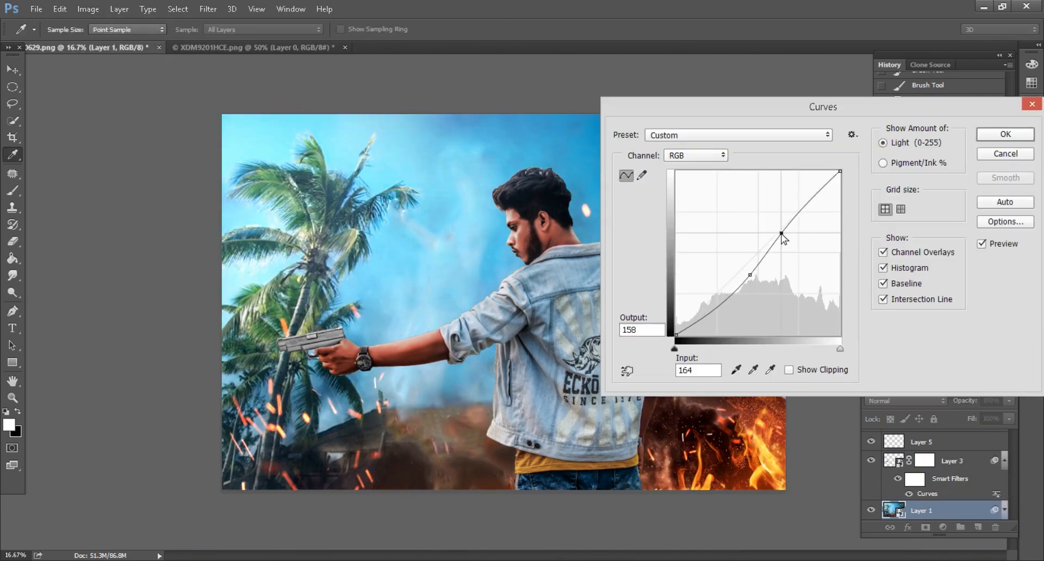
left_click(997, 136)
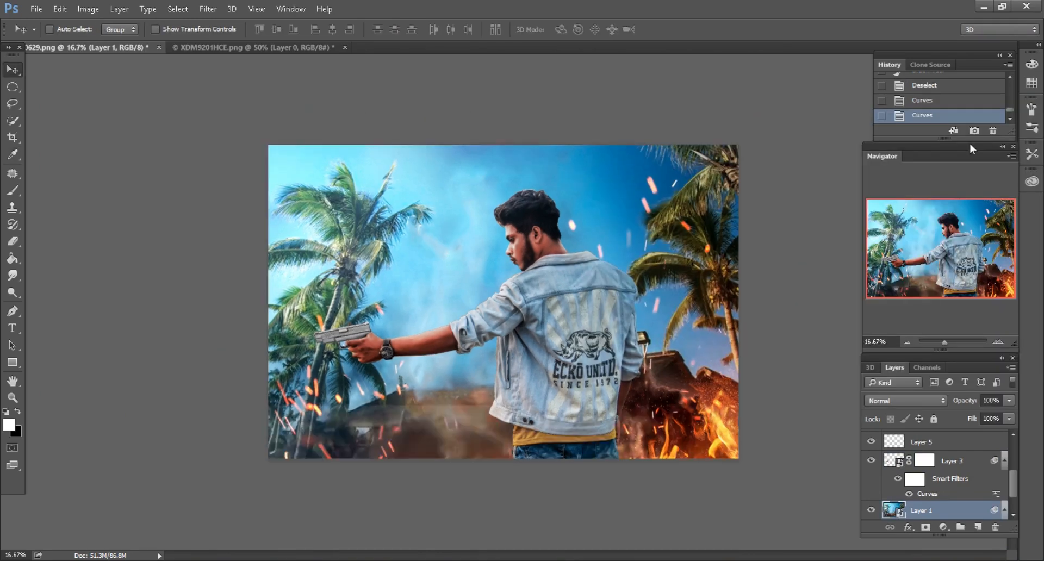
Create a new Color Dodge layer above the man's Layer 0 and load the man's outline as a selection
key("ctrl+plus")
key("ctrl+plus")
scroll(673, 328, "down", 3)
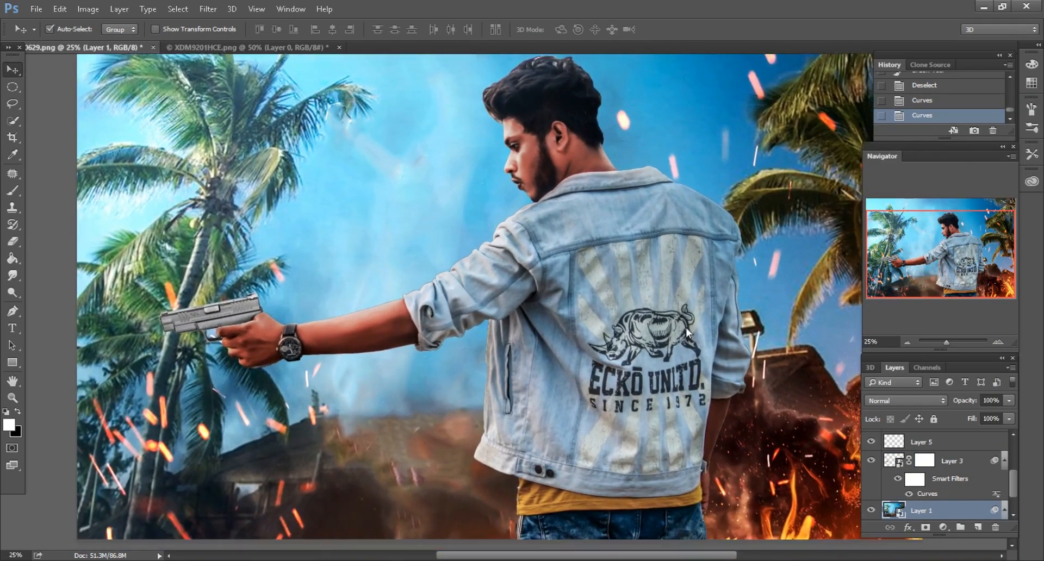
scroll(673, 329, "right", 2)
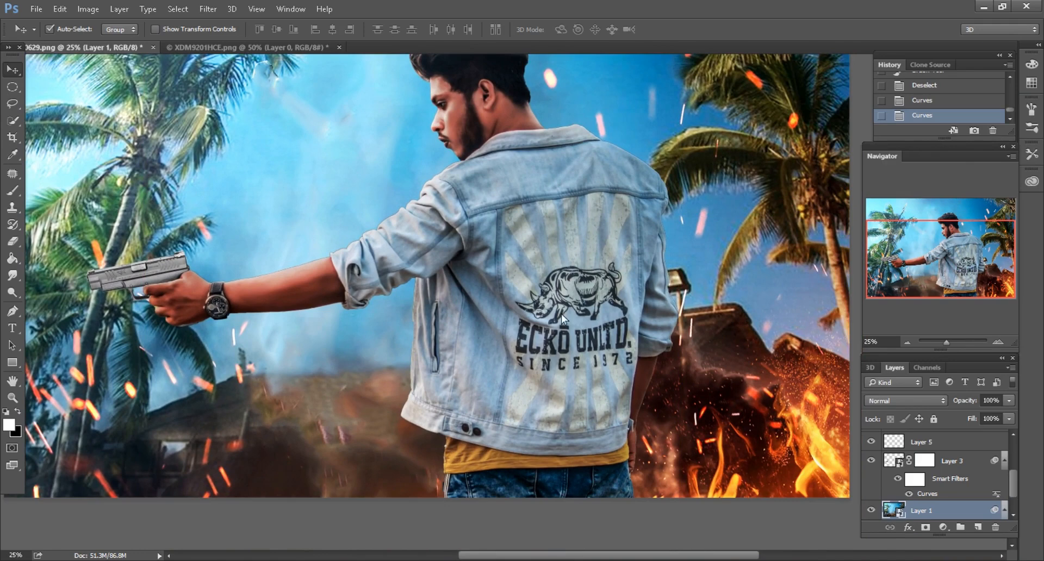
left_click(561, 314)
left_click(976, 527)
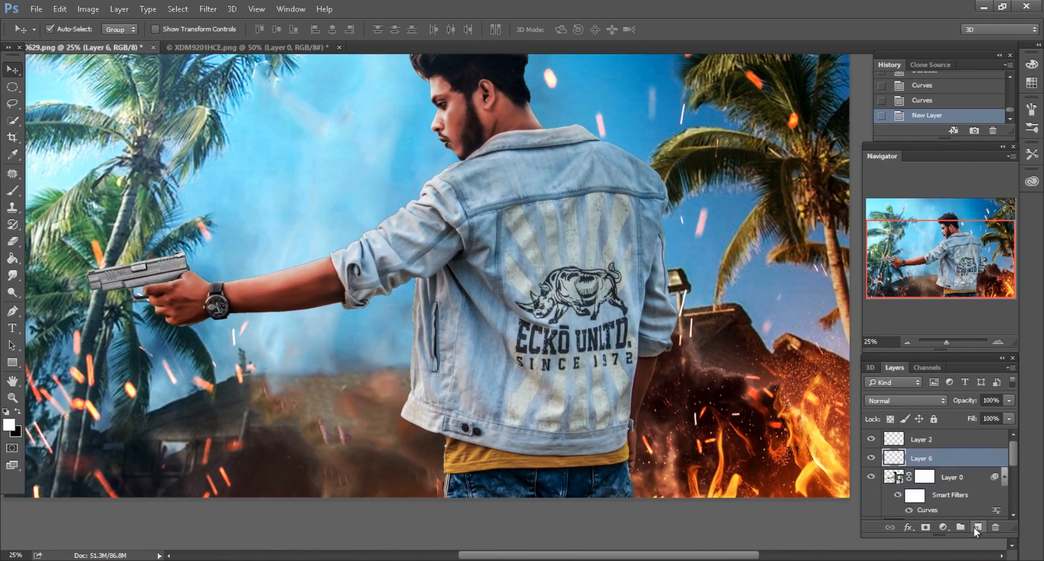
left_click(895, 479, "ctrl")
left_click(899, 404)
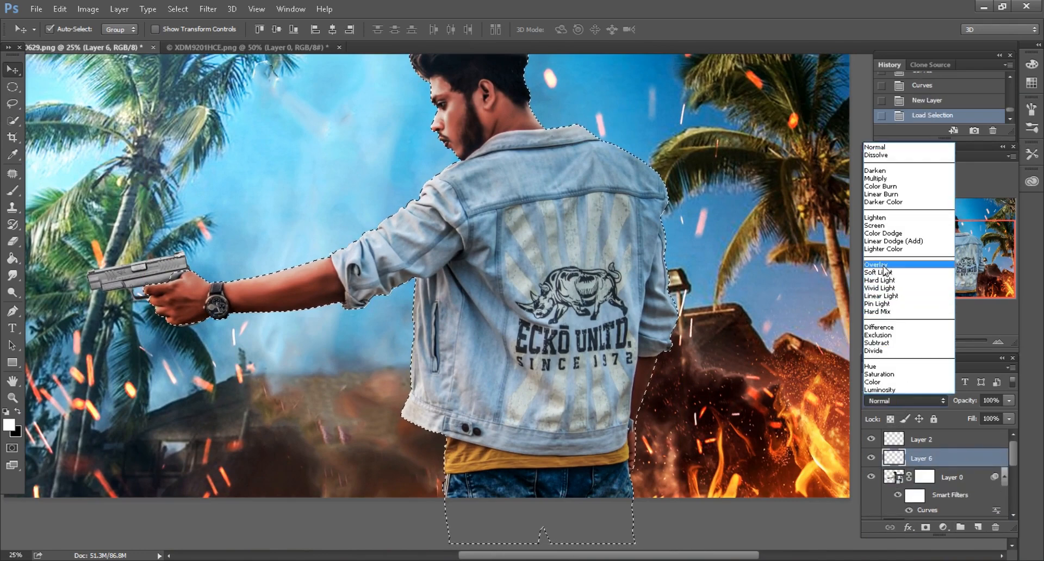
left_click(883, 233)
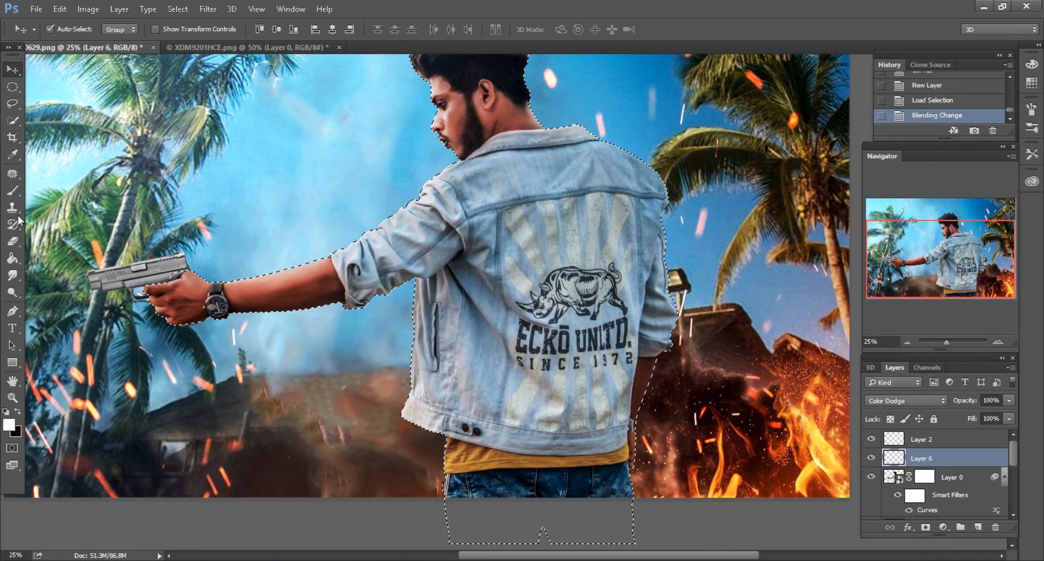
Sample a bright orange from the flames as the foreground colour and switch to the Brush tool
left_click(9, 425)
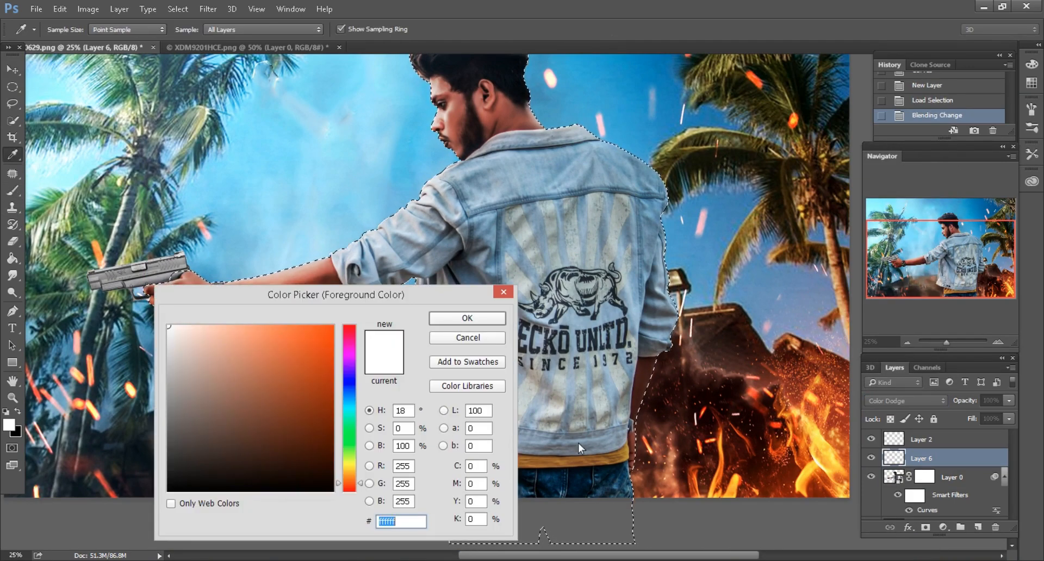
left_click(798, 455)
left_click(467, 318)
key("b")
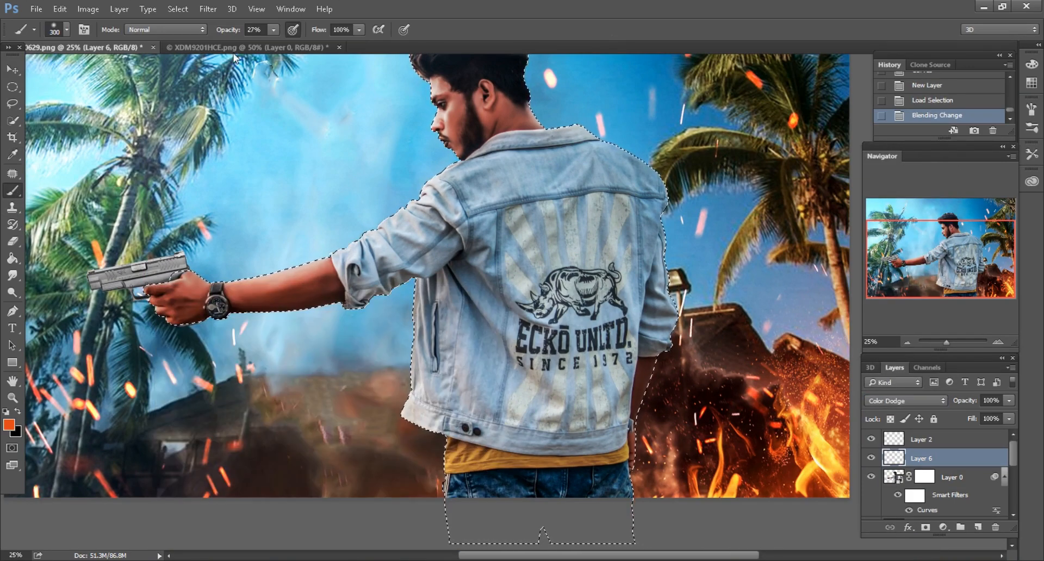
Paint orange fire light onto the fire-facing side of the man's jacket and arm with a large soft brush at 36% opacity
left_click_drag(232, 31, 236, 30)
key("]")
key("]")
key("]")
key("]")
key("]")
key("]")
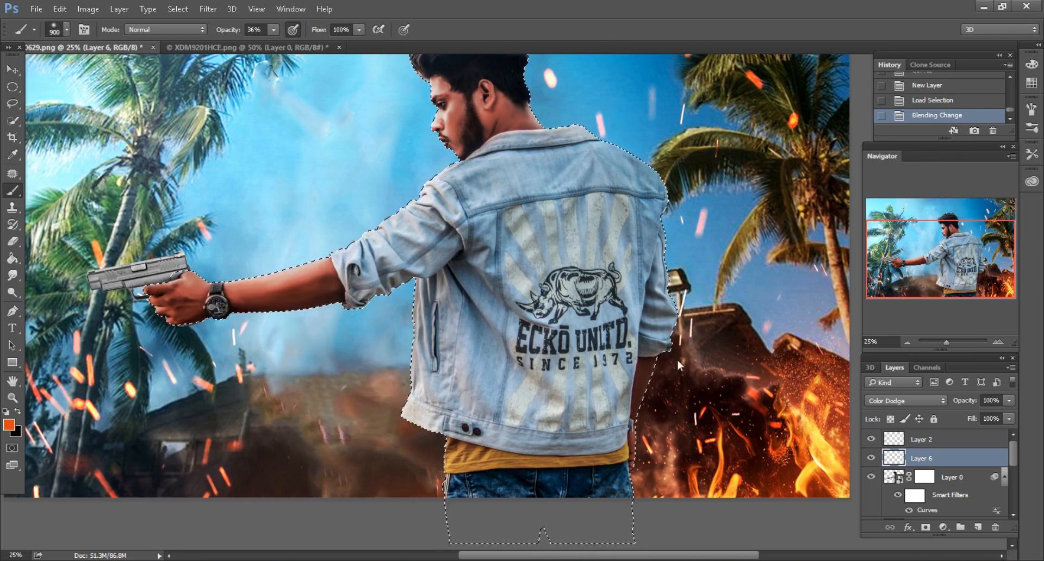
key("]")
key("]")
mouse_move(678, 360)
left_mouse_down()
mouse_move(701, 303)
mouse_move(695, 213)
mouse_move(688, 360)
left_mouse_up()
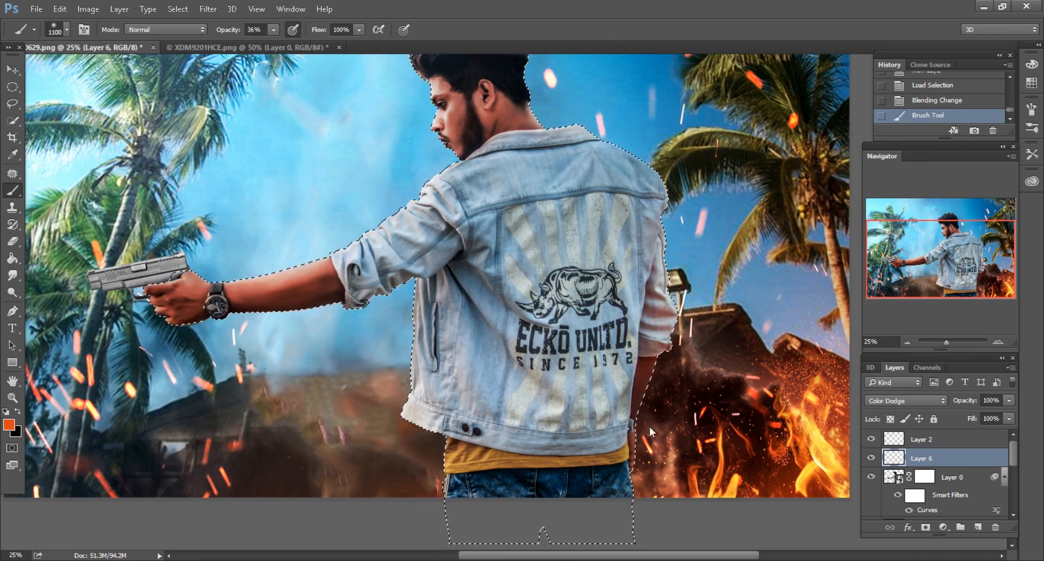
mouse_move(649, 426)
left_mouse_down()
mouse_move(623, 515)
mouse_move(586, 524)
mouse_move(562, 498)
mouse_move(585, 381)
mouse_move(615, 317)
mouse_move(667, 254)
left_mouse_up()
key("bracketleft")
key("bracketleft")
key("bracketleft")
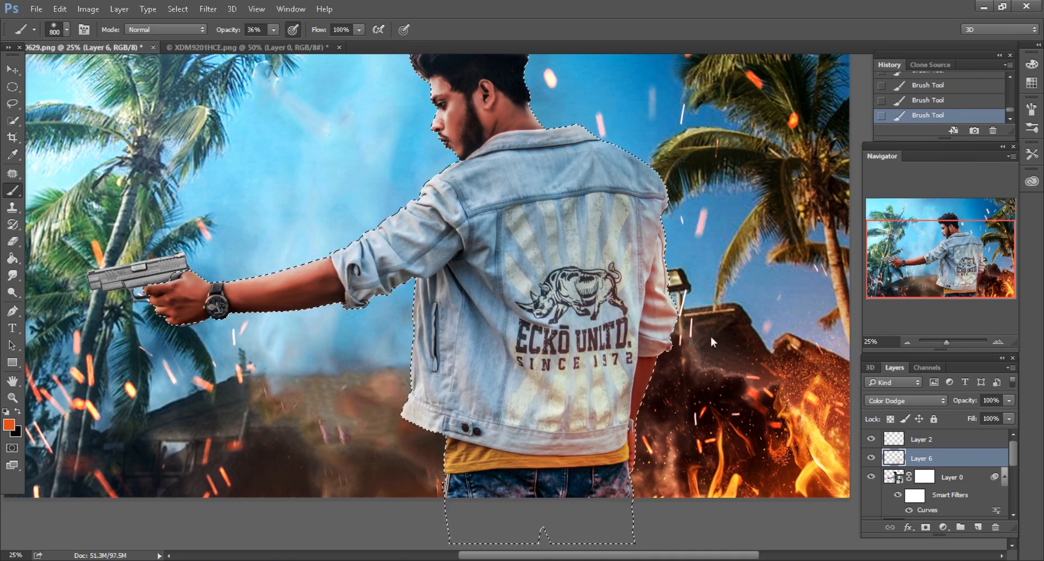
Add a layer mask to Layer 6 from the man's selection and paint black over the jacket's back to reduce the orange light there
scroll(697, 443, "down", 1)
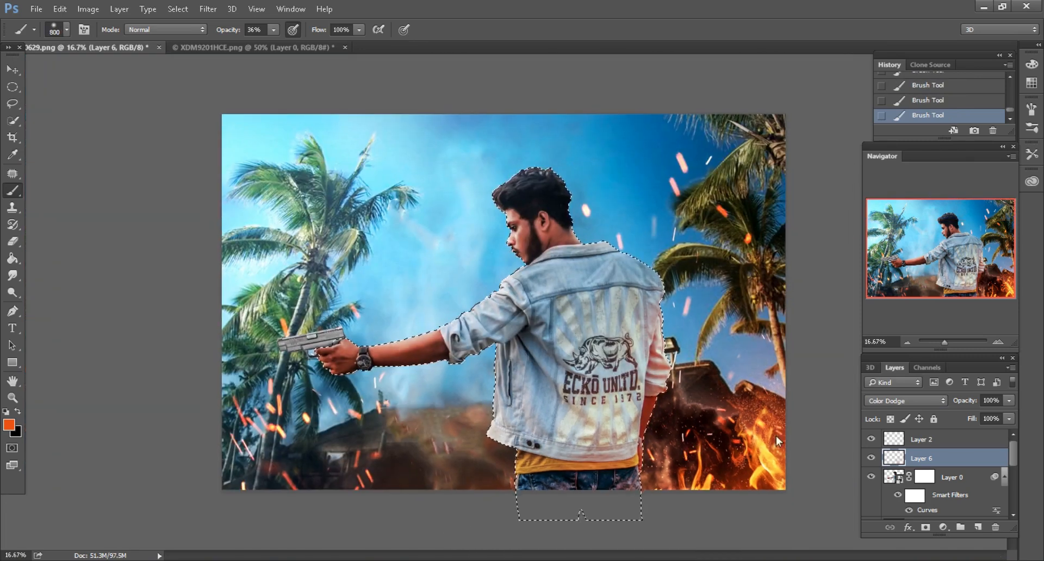
scroll(776, 436, "up", 2)
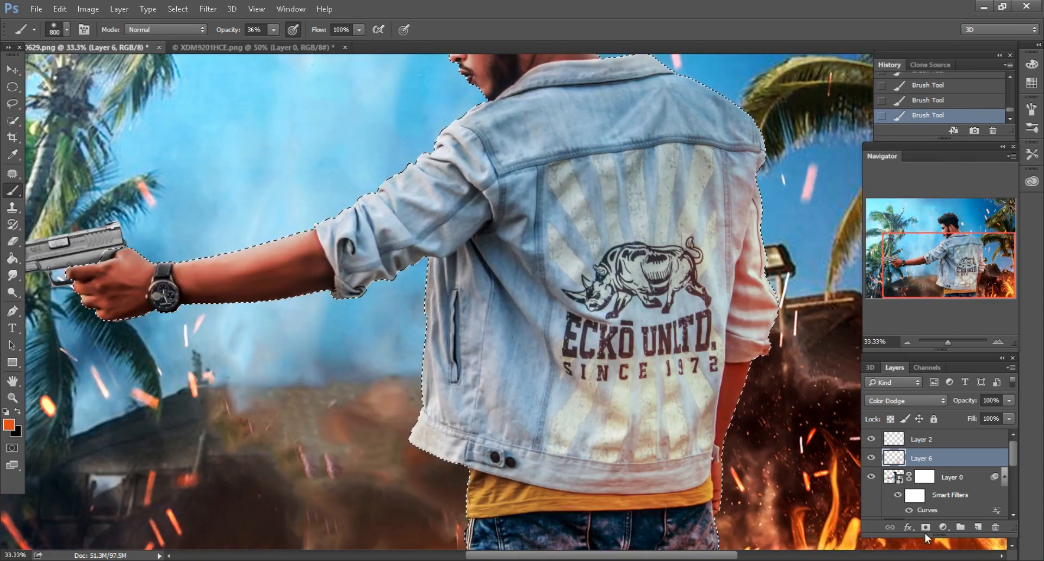
left_click(926, 527)
scroll(750, 407, "down", 2)
scroll(647, 332, "right", 3)
key("bracketleft")
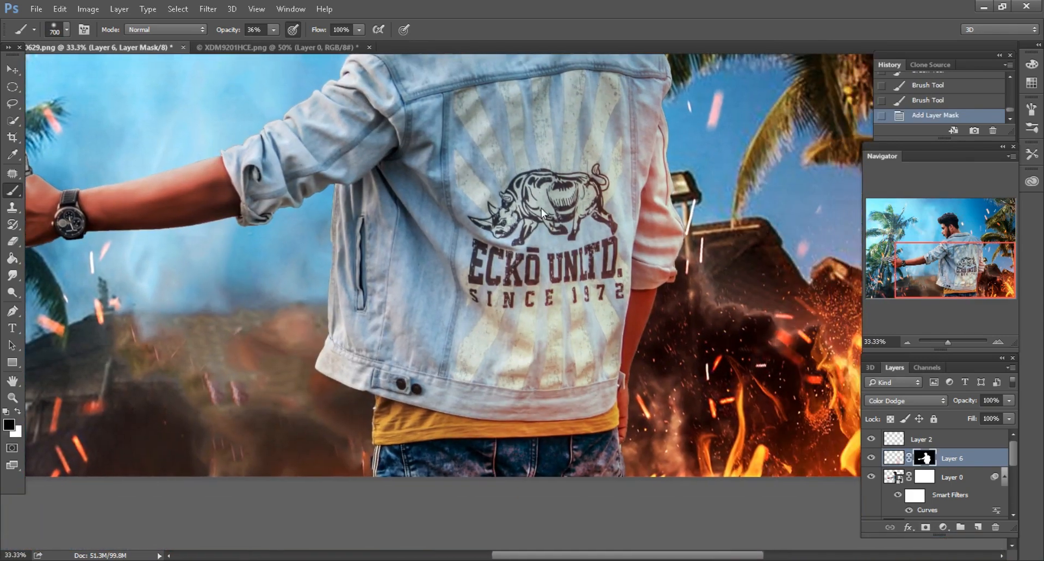
left_click(517, 390)
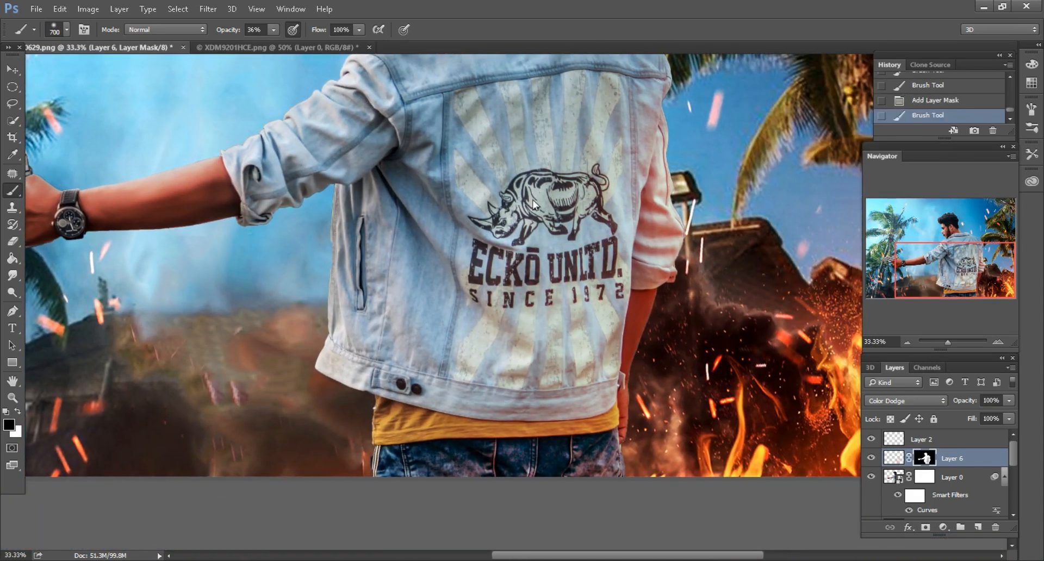
left_click(534, 270)
Paint white on Layer 6's mask across the jacket's lettering with a 900-size brush to restore some of the light
scroll(533, 271, "up", 3)
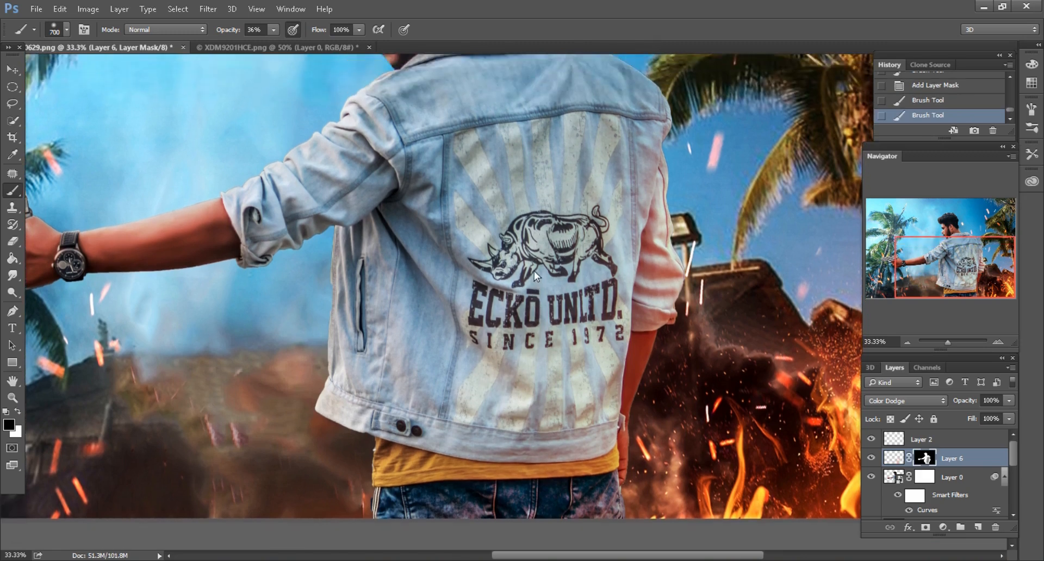
scroll(534, 270, "down", 1)
scroll(534, 271, "right", 3)
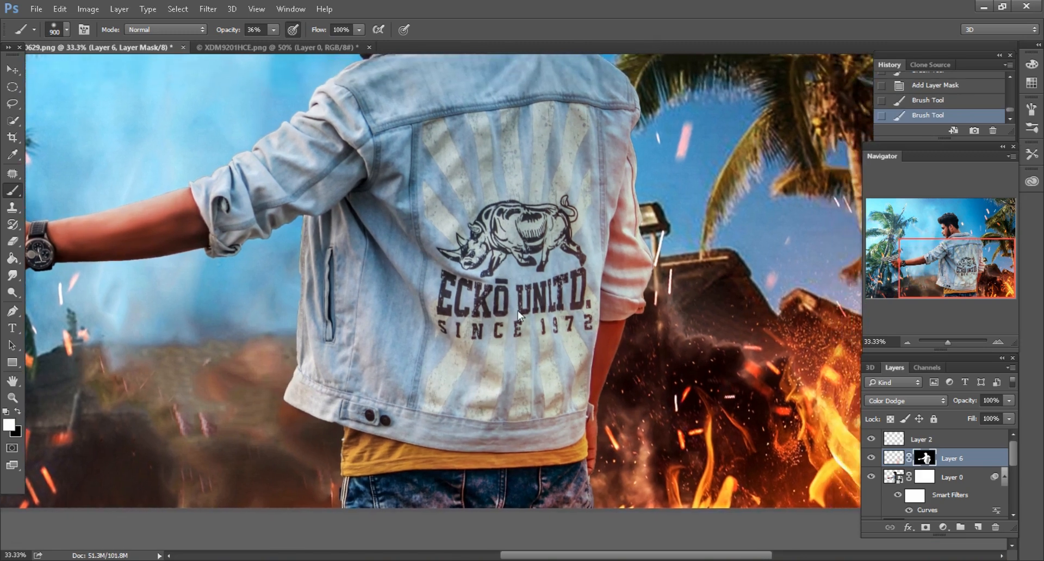
mouse_move(517, 311)
left_mouse_down()
mouse_move(488, 337)
mouse_move(428, 314)
left_mouse_up()
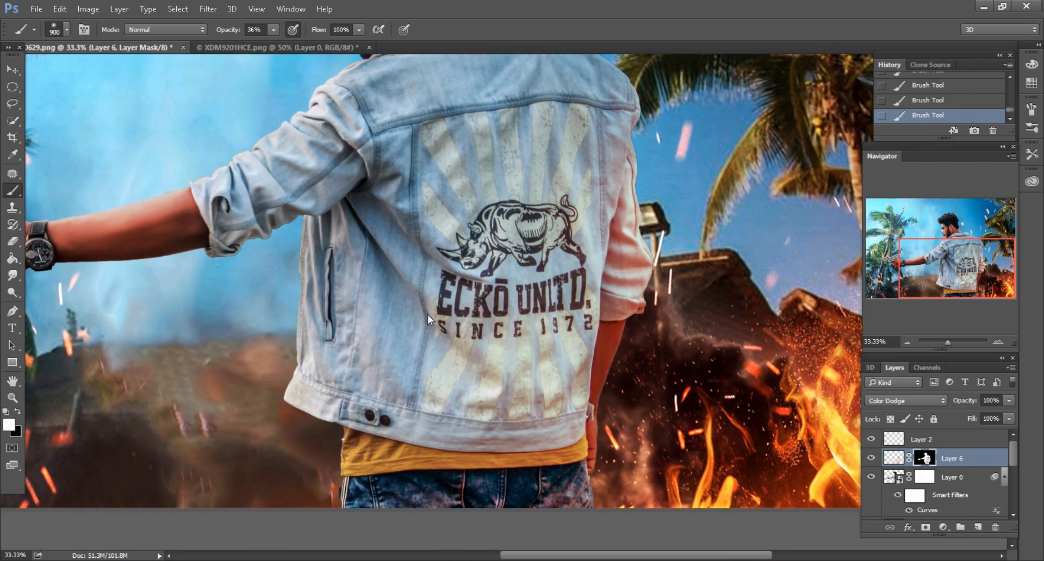
Examine the orange light on the man's jacket and arm, both close up and in the whole composition
left_click(13, 103)
key("ctrl+minus")
key("ctrl+minus")
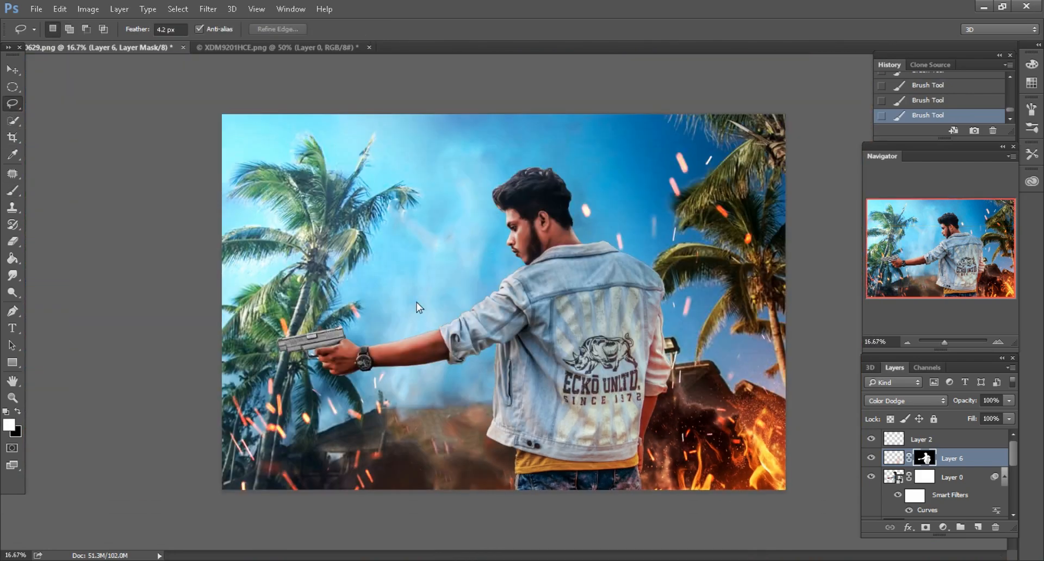
key("ctrl+plus")
key("ctrl+plus")
mouse_move(976, 287)
left_mouse_down()
mouse_move(974, 278)
mouse_move(979, 297)
left_mouse_up()
scroll(599, 324, "down", 2)
scroll(599, 324, "right", 5)
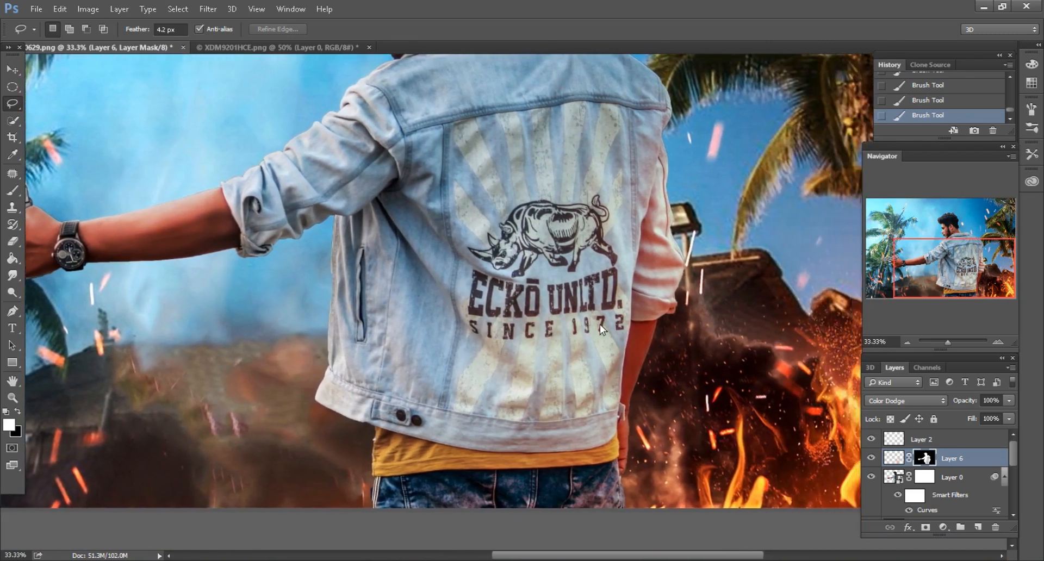
scroll(599, 324, "right", 3)
key("ctrl+minus")
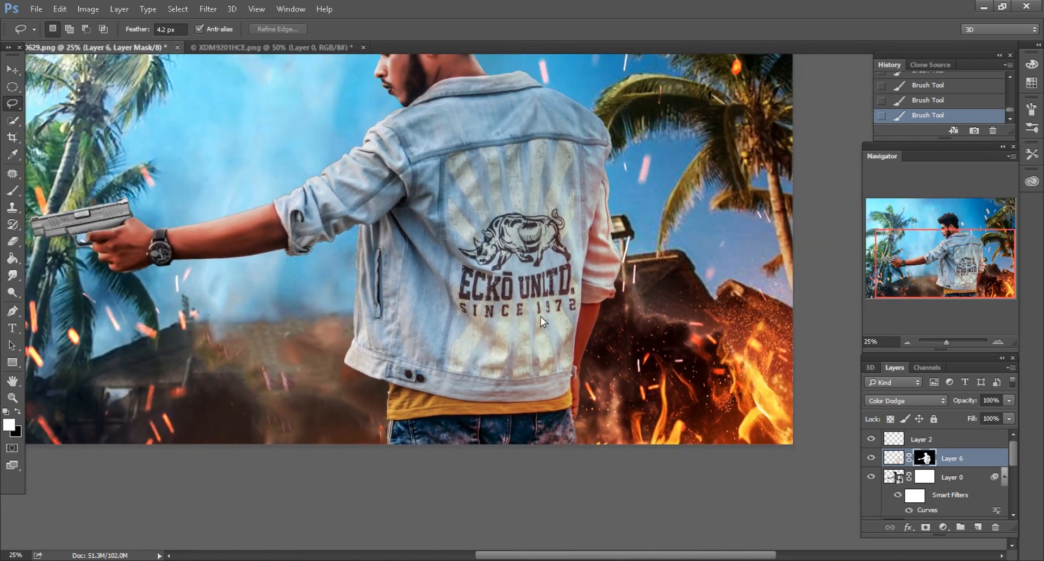
Close the XDM9201HCE.png pistol document and return to the full composition
left_click(15, 69)
left_click(261, 47)
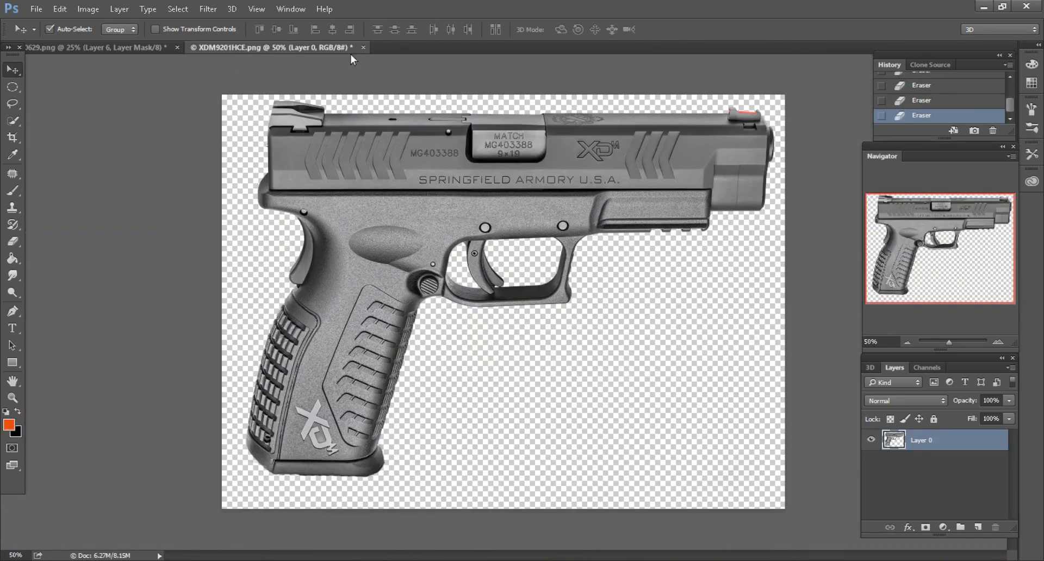
left_click(364, 47)
left_click(511, 221)
key("ctrl+minus")
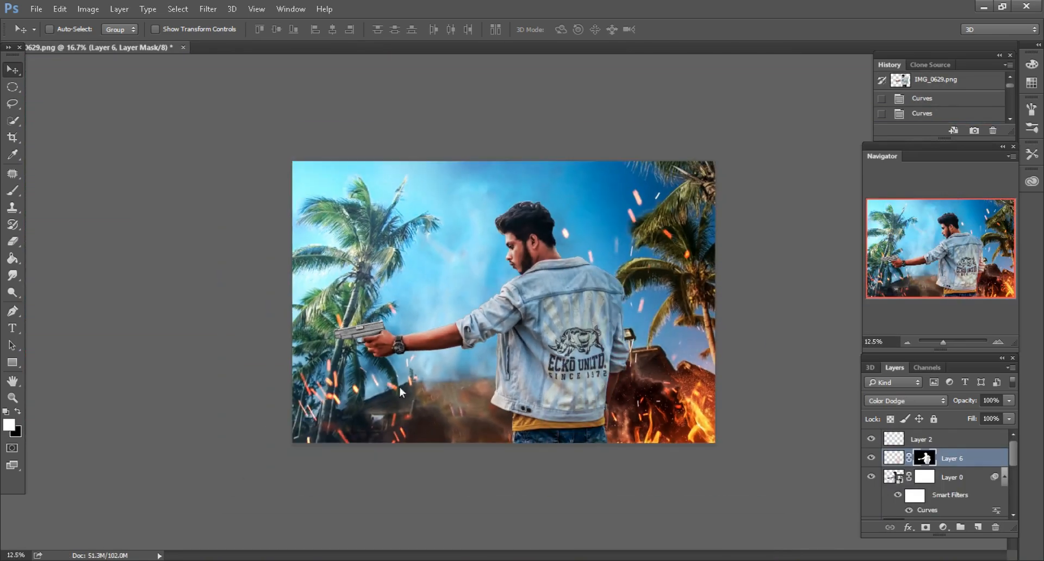
Bring fire-sparks-photoshop_193985.jpg from the image folder into the composition as a new layer and set its blend mode to Screen
left_click(983, 6)
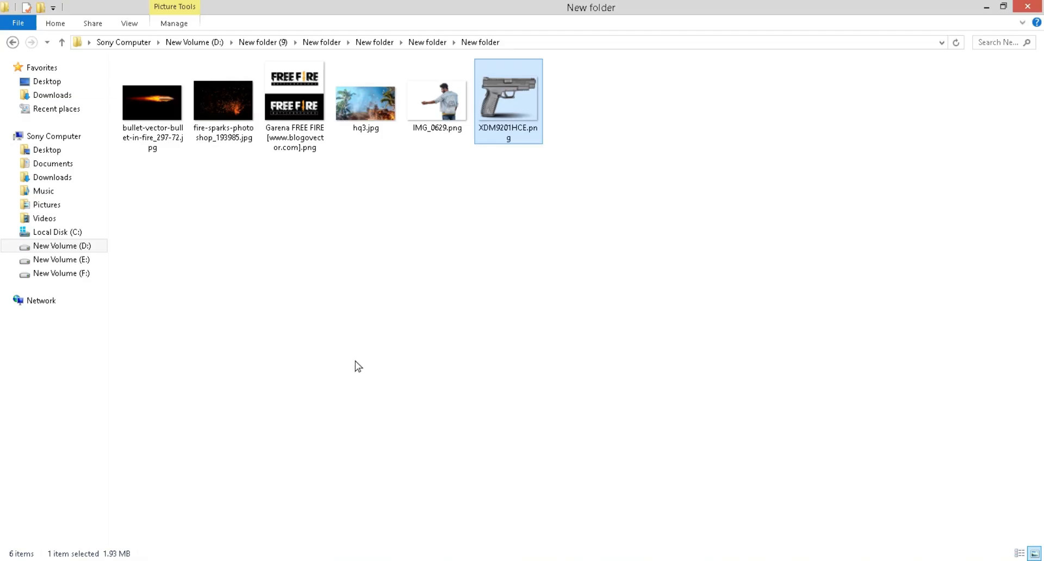
left_click_drag(230, 102, 610, 41)
left_click_drag(381, 87, 549, 353)
left_click(907, 396)
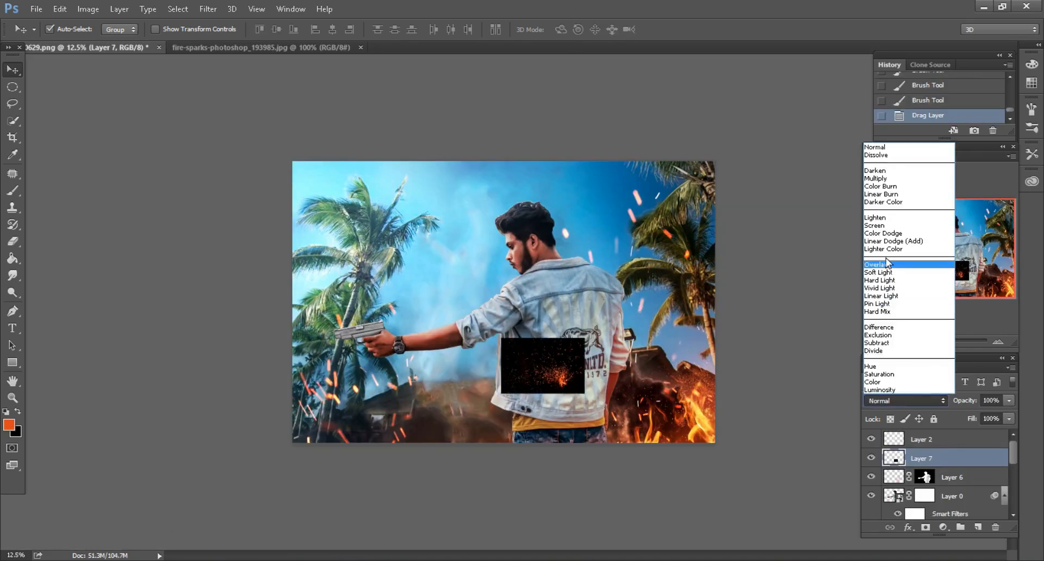
left_click(897, 227)
Convert the sparks layer to a smart object, then scale it to 510% and position it over the lower part of the scene
right_click(932, 462)
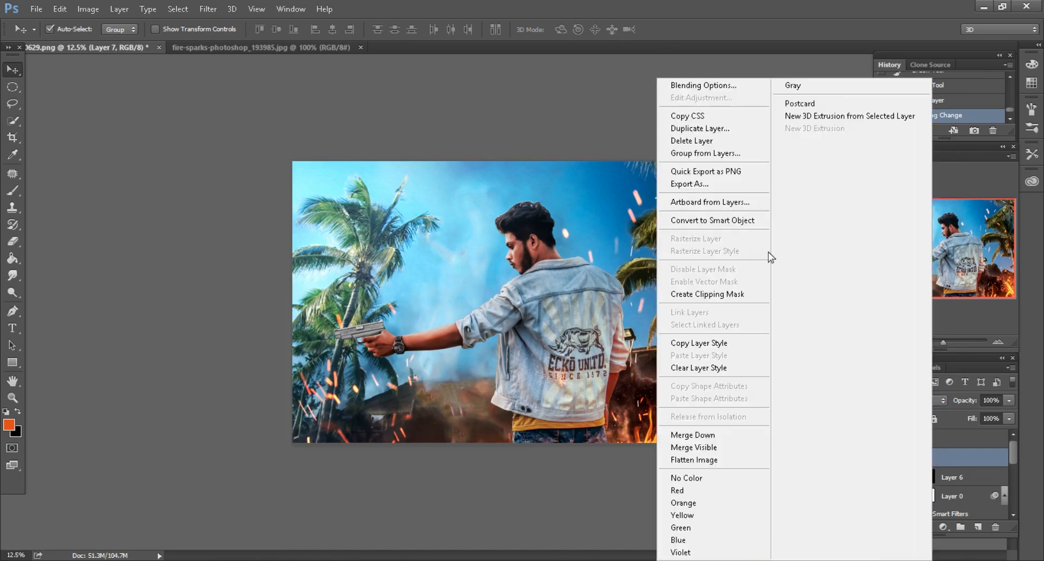
left_click(732, 225)
left_click(59, 9)
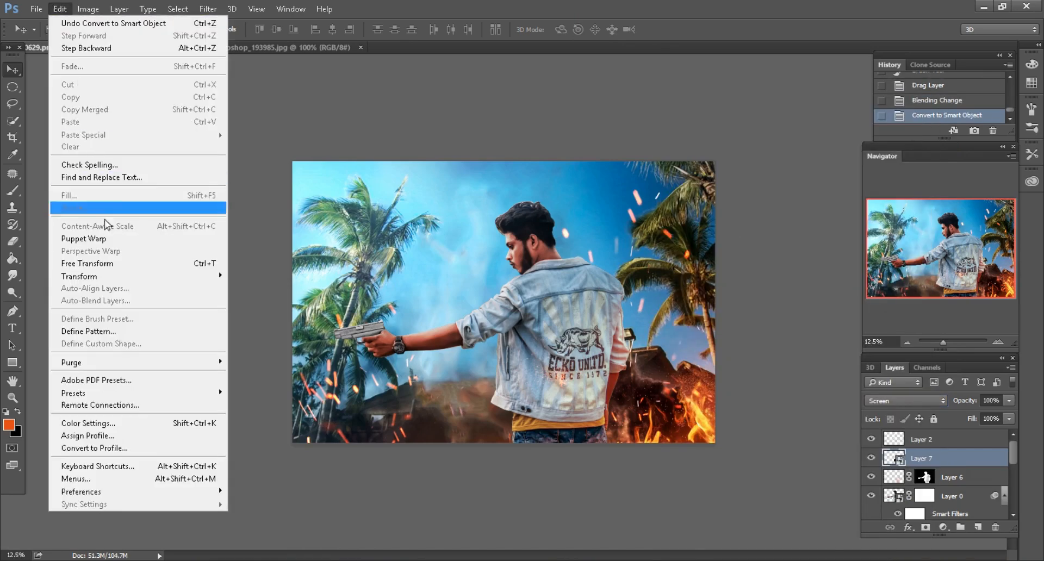
left_click(76, 262)
left_click_drag(250, 29, 523, 22)
key("ctrl+plus")
key("ctrl+plus")
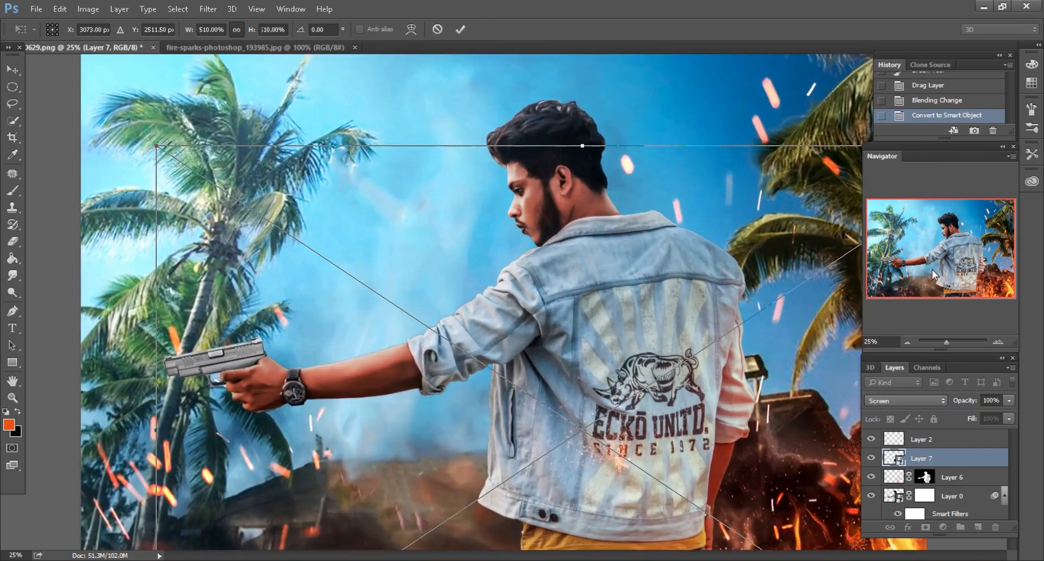
left_click_drag(808, 469, 746, 361)
left_click_drag(671, 349, 670, 437)
left_click(460, 28)
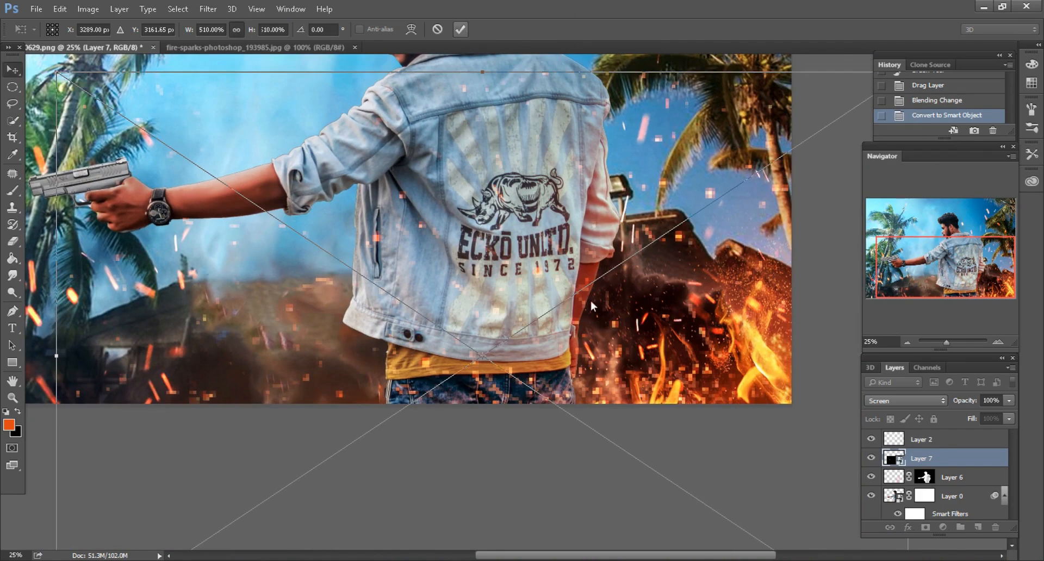
Merge all visible layers into one and duplicate the merged layer
left_click_drag(472, 220, 596, 308)
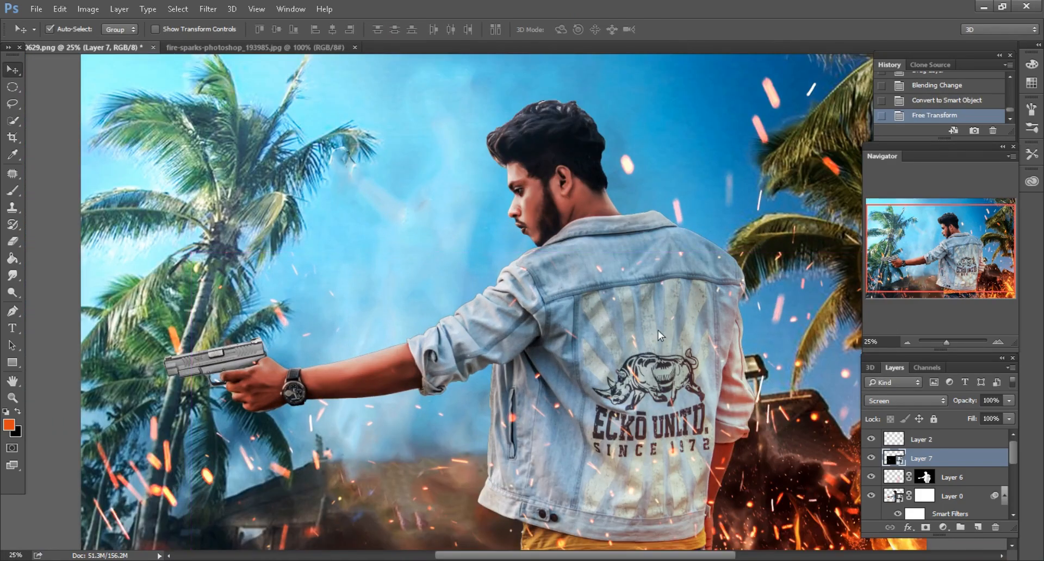
scroll(571, 354, "down", 3)
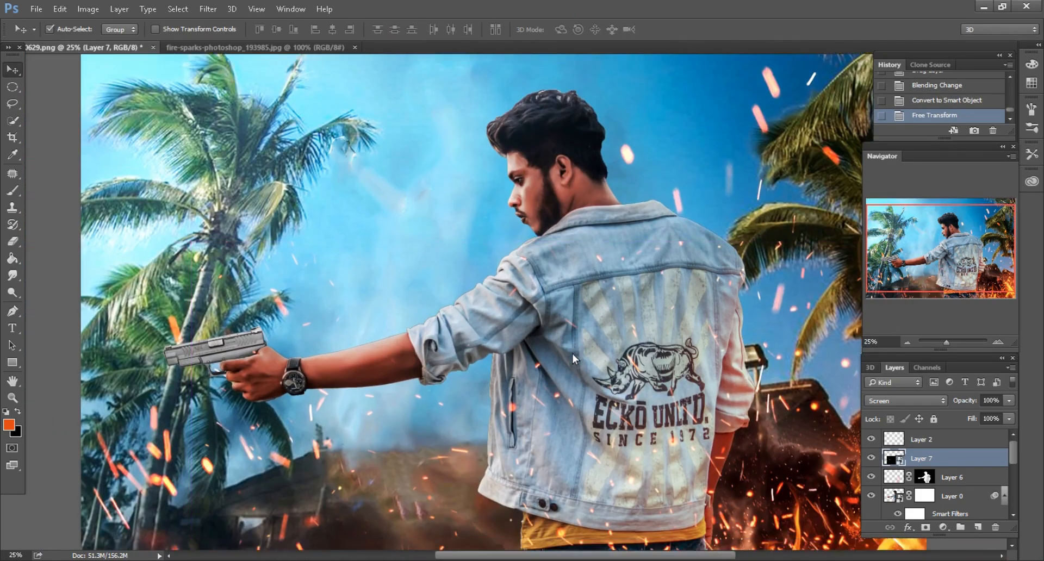
scroll(572, 355, "up", 2)
scroll(572, 354, "left", 2)
scroll(572, 354, "down", 1)
scroll(571, 359, "down", 1)
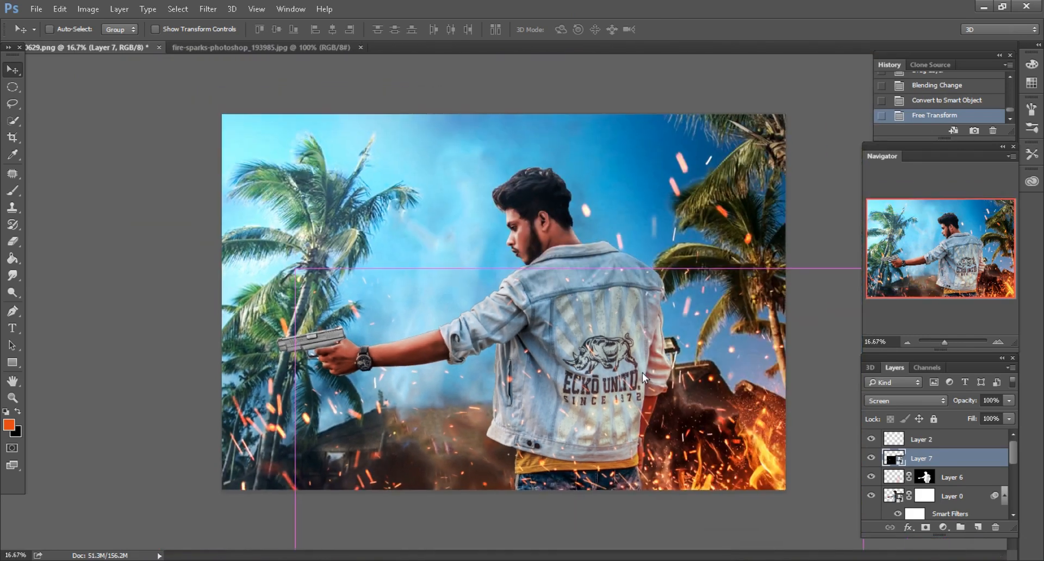
right_click(932, 458)
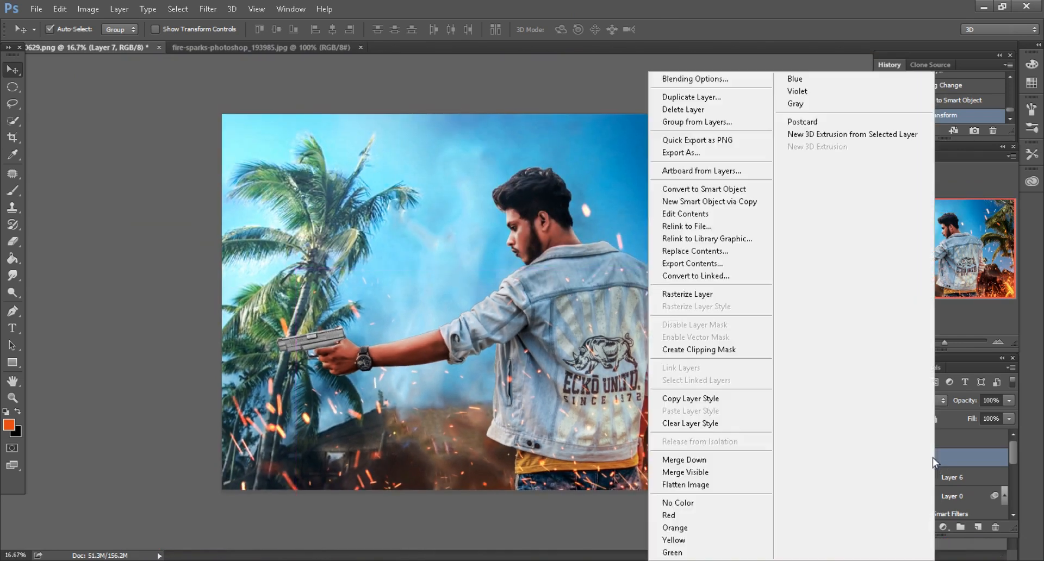
left_click(707, 471)
left_click_drag(944, 439, 977, 527)
Apply the Camera Raw Filter to the duplicated layer with Shadows +30, Blacks -8 and Clarity +16
left_click(205, 11)
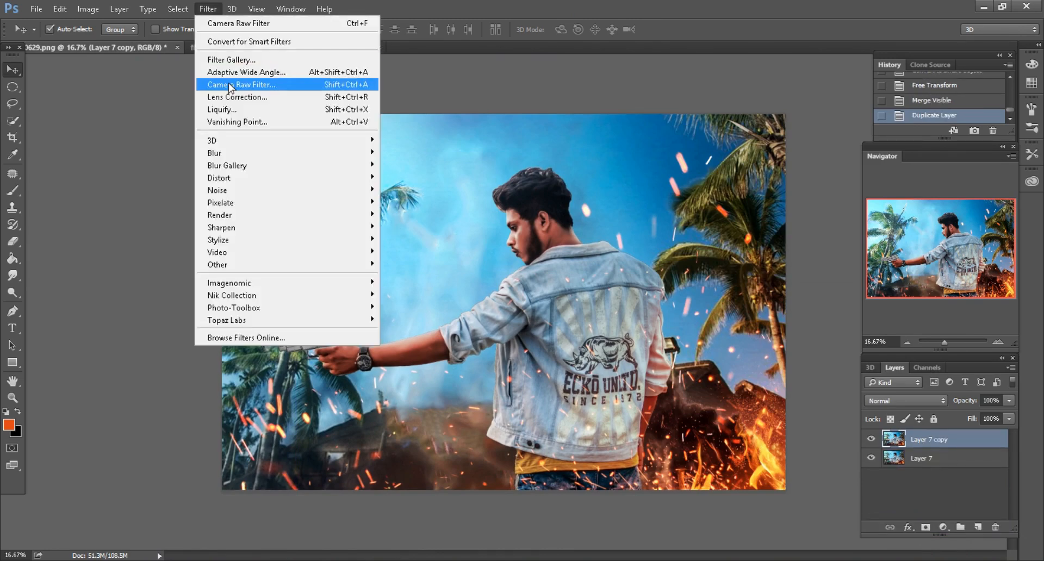
left_click(229, 84)
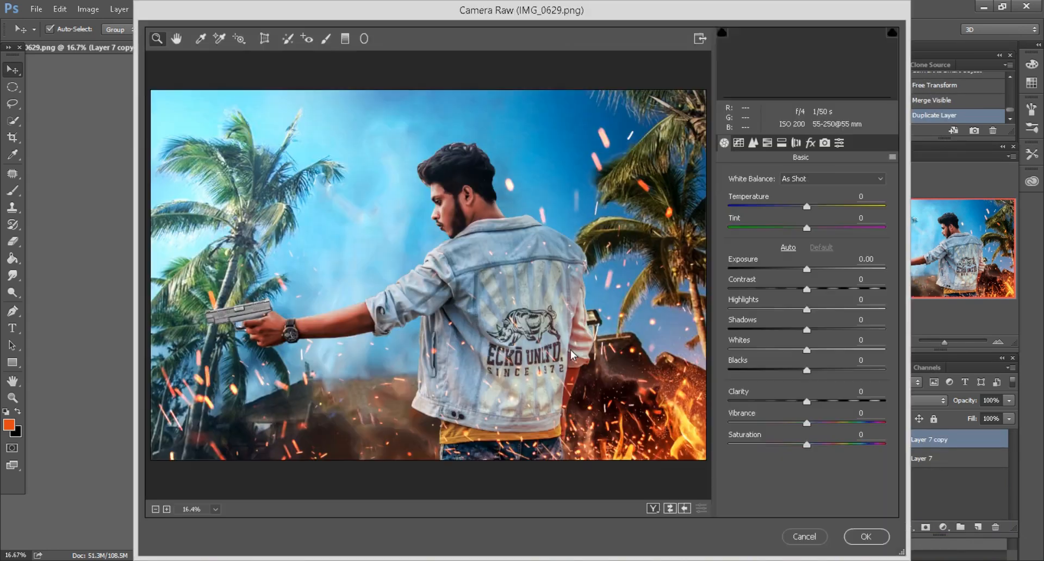
left_click_drag(806, 401, 801, 371)
left_click_drag(808, 329, 834, 329)
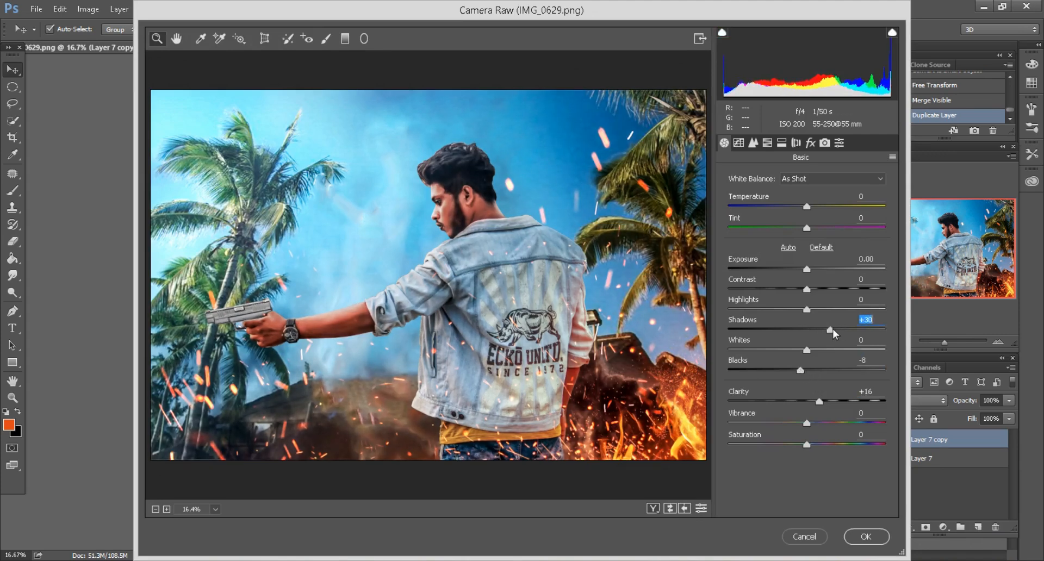
left_click(865, 539)
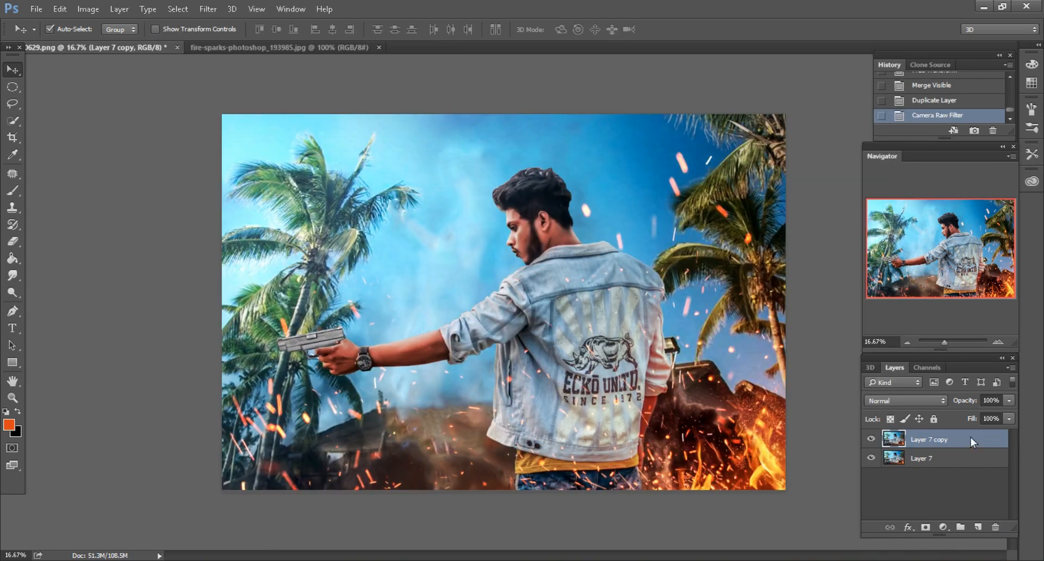
Duplicate the Camera Raw-adjusted layer and paint a soft black vignette around the image's edges with a 2900-size brush at 32% opacity
left_click_drag(970, 439, 977, 527)
left_click(12, 192)
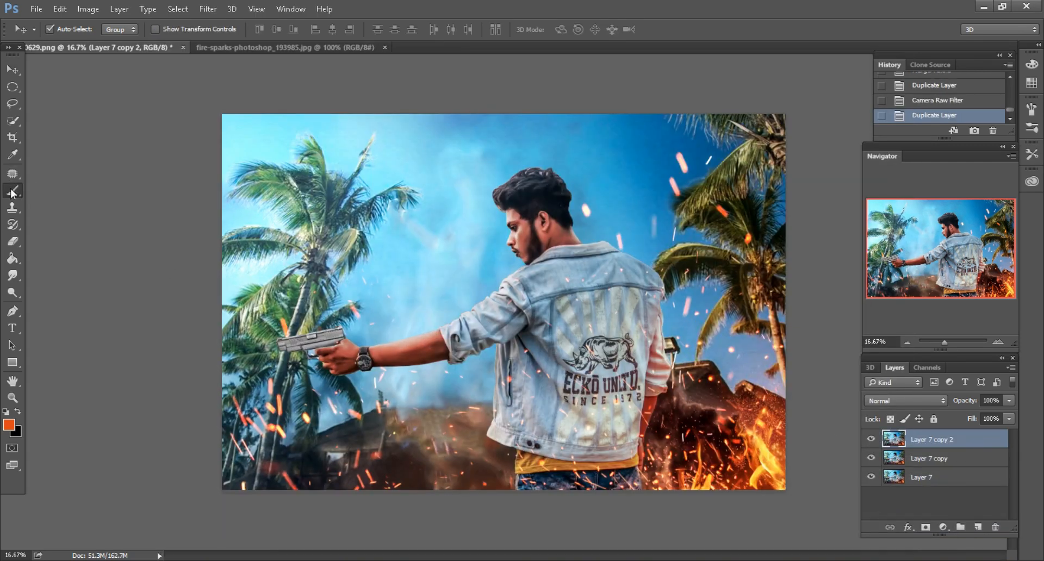
left_click(18, 411)
left_click_drag(231, 29, 228, 29)
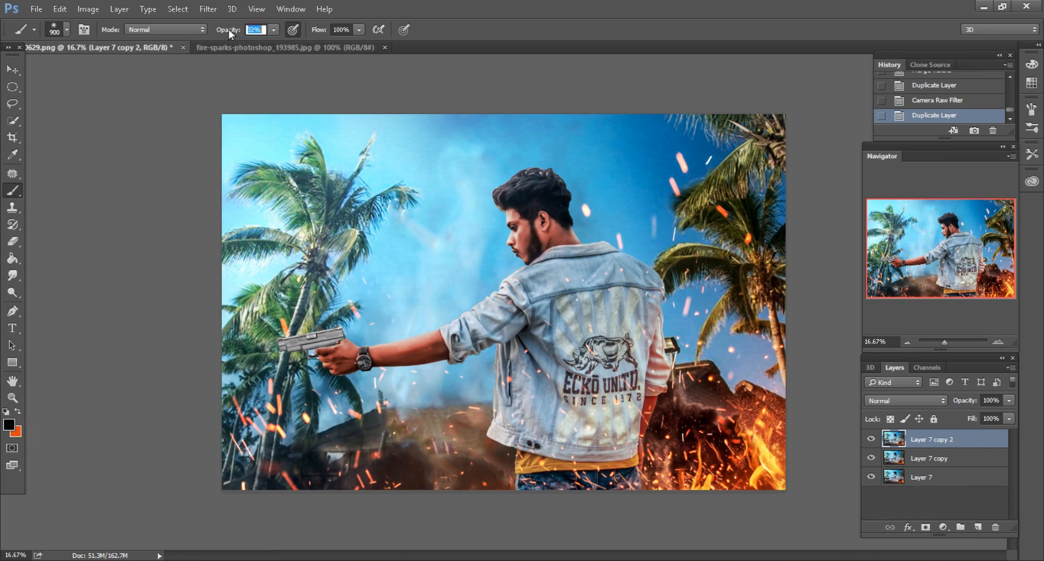
key("ctrl+minus")
key("ctrl+minus")
key("bracketright")
key("bracketright")
key("bracketright")
key("bracketright")
key("bracketright")
key("bracketright")
key("bracketright")
key("bracketright")
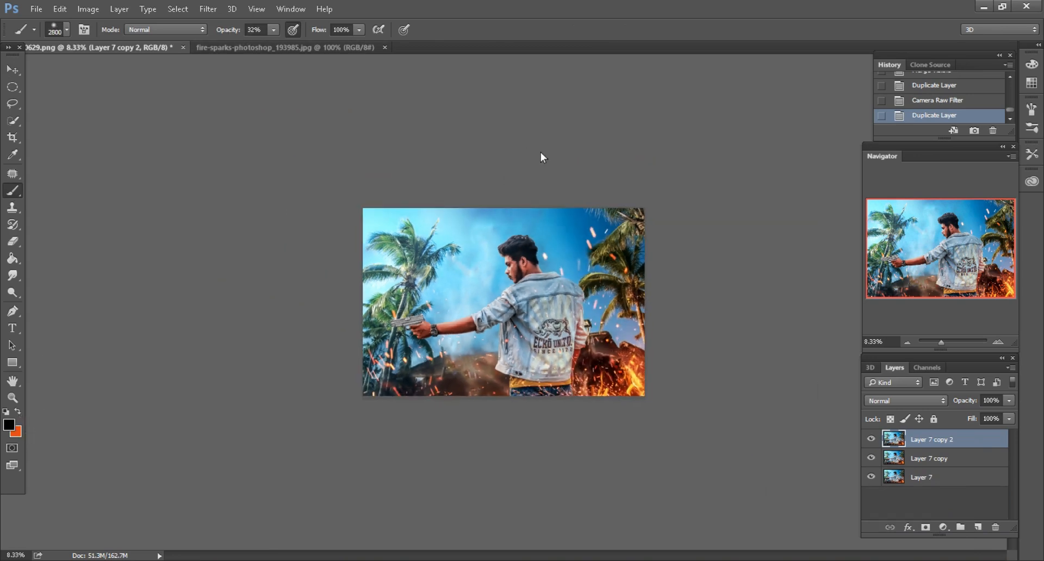
mouse_move(592, 143)
left_mouse_down()
mouse_move(701, 198)
mouse_move(682, 421)
mouse_move(595, 454)
mouse_move(433, 443)
mouse_move(315, 397)
mouse_move(303, 328)
left_mouse_up()
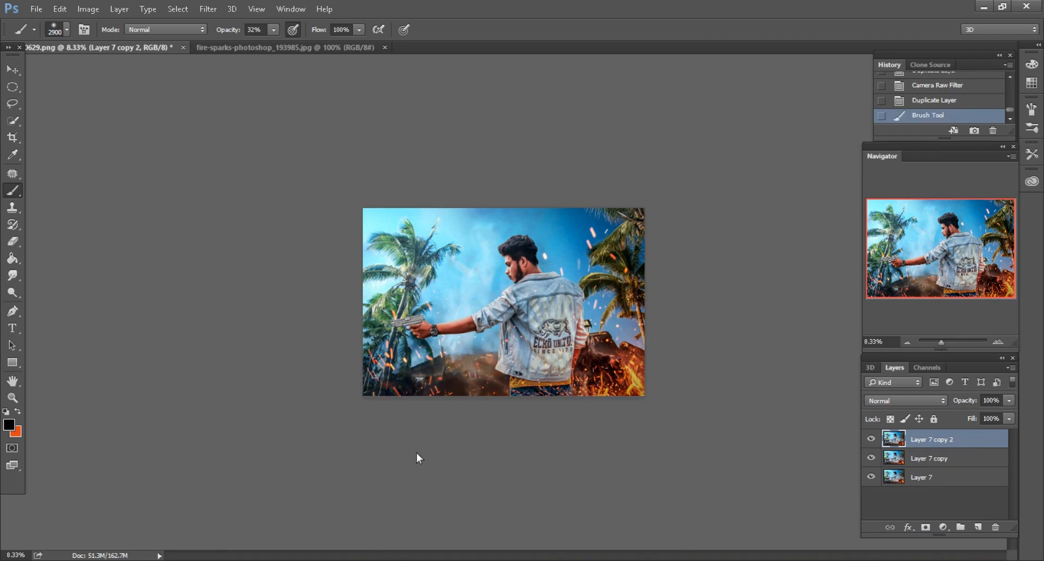
mouse_move(557, 437)
left_mouse_down()
mouse_move(658, 424)
mouse_move(716, 337)
mouse_move(777, 306)
left_mouse_up()
key("ctrl+plus")
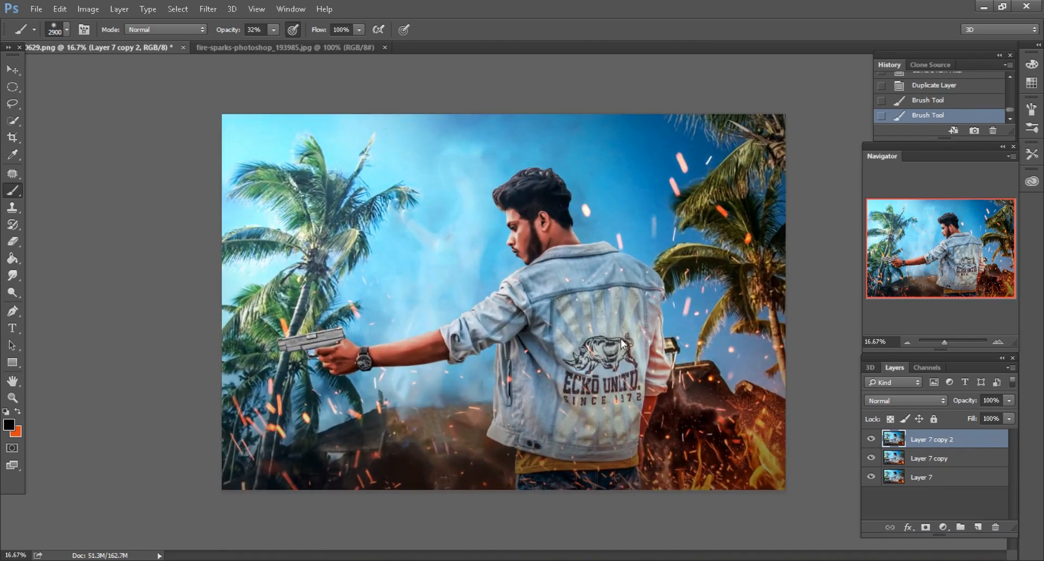
left_click(13, 71)
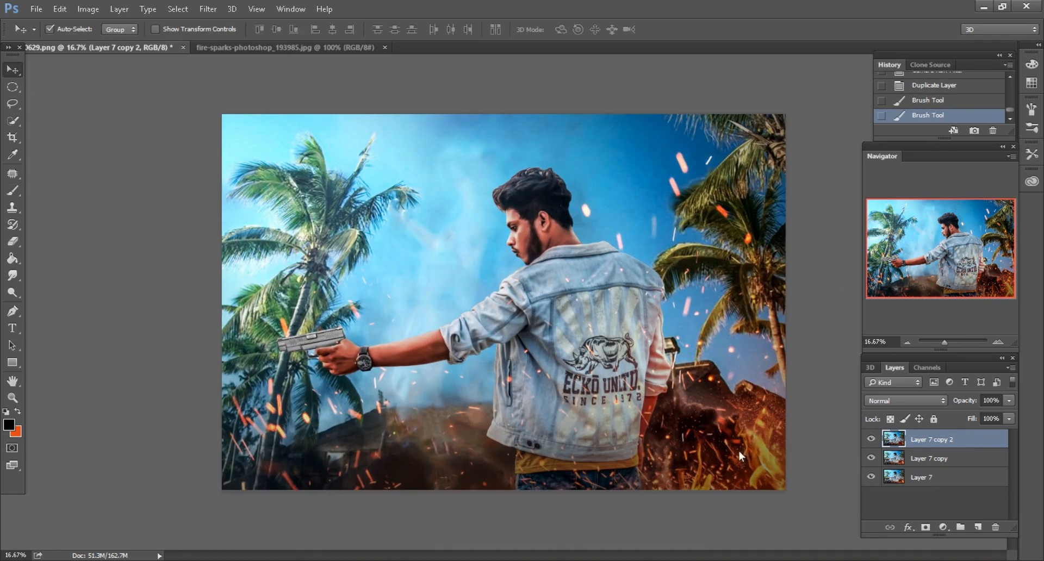
Create a new layer above the vignette layer, fill it with 50% Gray and set its blend mode to Overlay
left_click(977, 527)
left_click(60, 9)
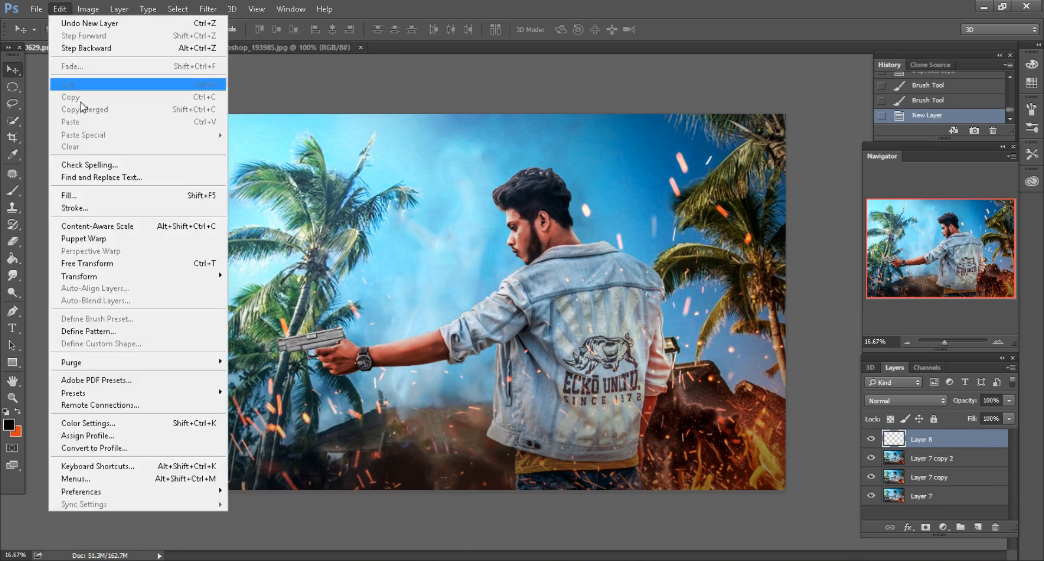
left_click(85, 195)
left_click(701, 191)
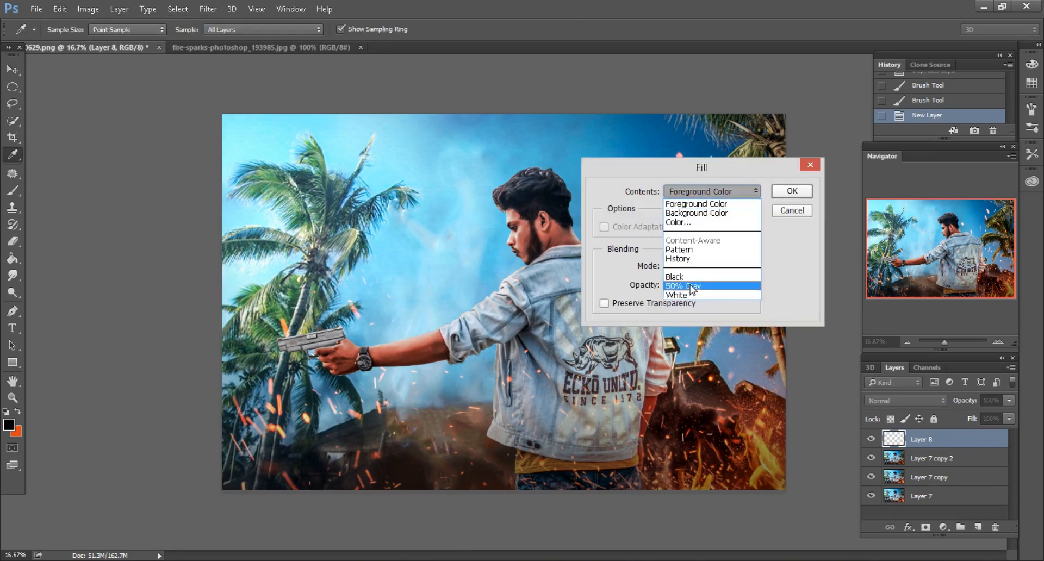
left_click(706, 284)
left_click(791, 191)
left_click(903, 399)
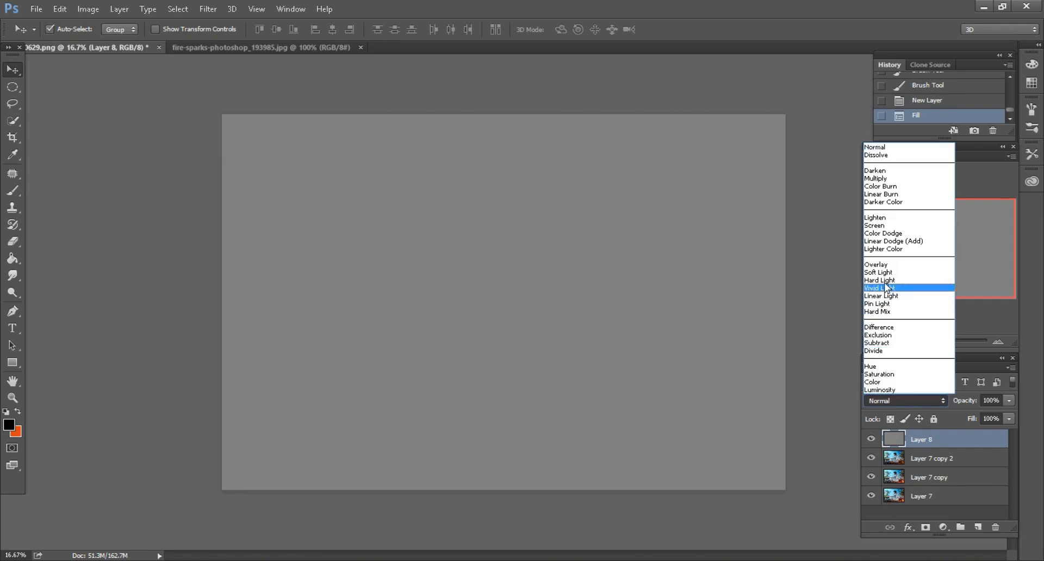
left_click(878, 267)
Darken the back of the denim jacket on the gray layer with the Burn tool, size 500, Midtones, 44% exposure
key("ctrl+plus")
key("ctrl+plus")
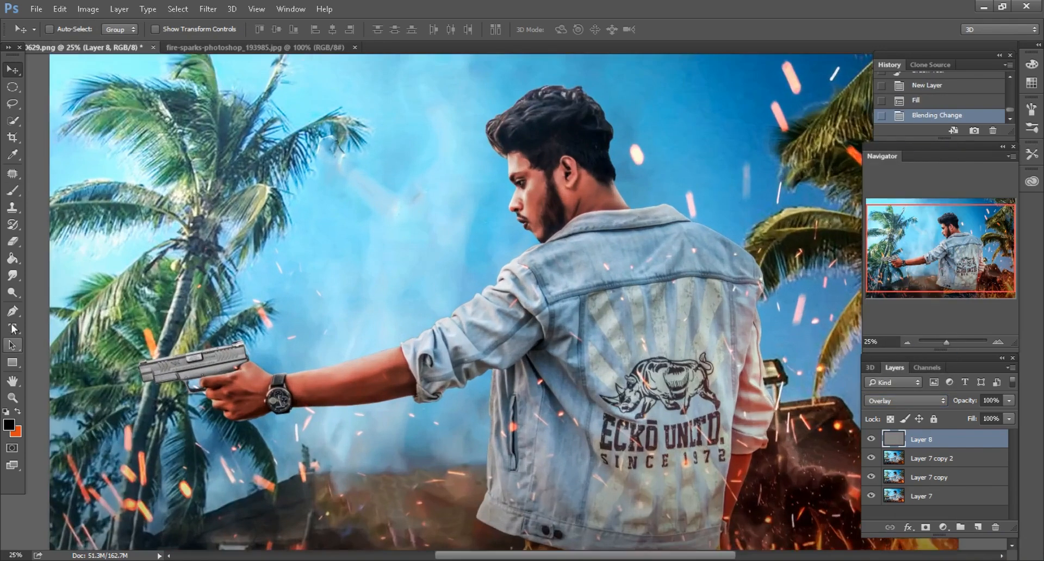
right_click(13, 293)
left_click(47, 305)
scroll(501, 351, "down", 5)
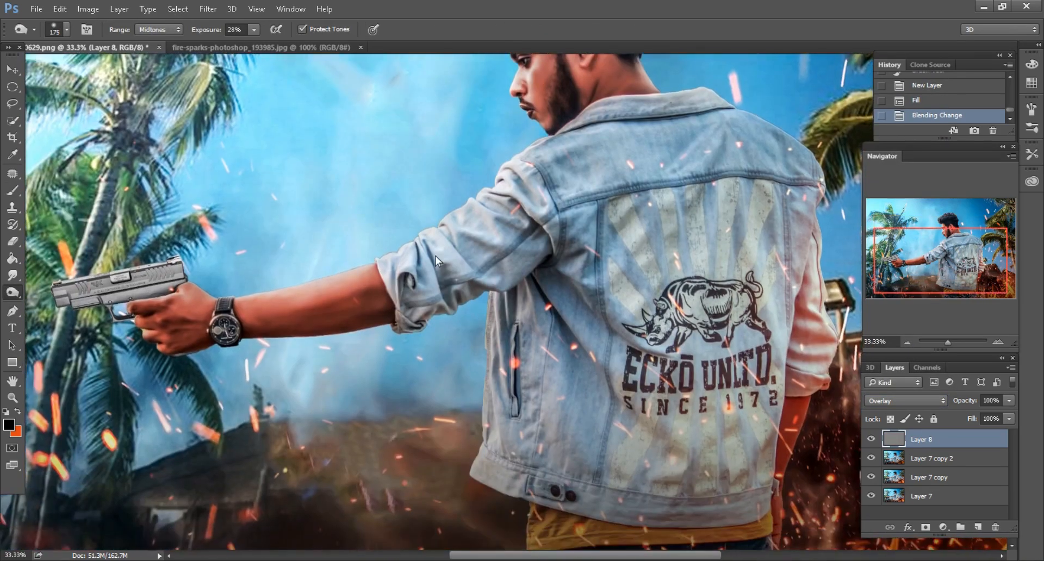
key("ctrl+minus")
left_click_drag(199, 31, 208, 31)
key("bracketright")
key("bracketright")
key("bracketright")
key("bracketright")
key("bracketright")
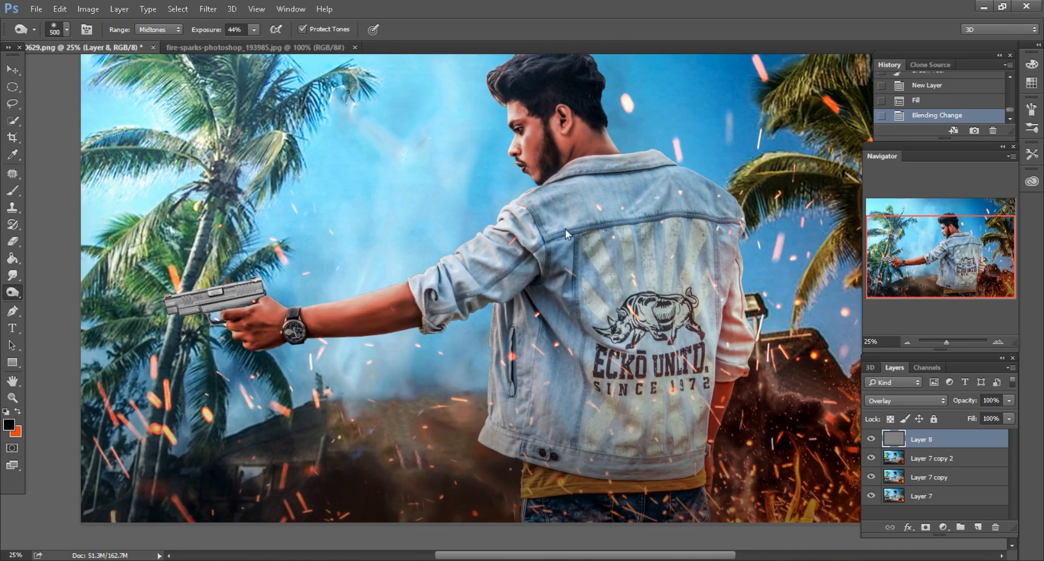
mouse_move(501, 278)
left_mouse_down()
mouse_move(534, 323)
mouse_move(556, 442)
mouse_move(593, 391)
mouse_move(599, 220)
mouse_move(670, 242)
mouse_move(654, 345)
mouse_move(708, 301)
mouse_move(579, 501)
left_mouse_up()
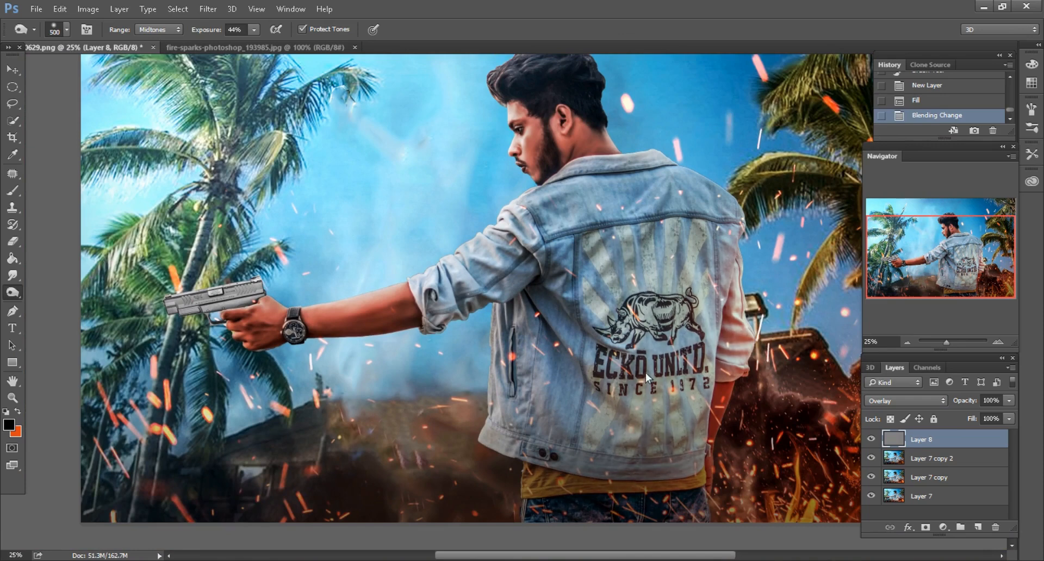
left_click_drag(629, 193, 626, 194)
Burn the shadows along the folds of the outstretched jacket sleeve with a size 100 brush at 44% exposure
scroll(625, 197, "up", 2)
key("bracketleft")
key("bracketleft")
key("bracketleft")
key("bracketleft")
key("bracketleft")
key("bracketleft")
key("bracketleft")
key("bracketleft")
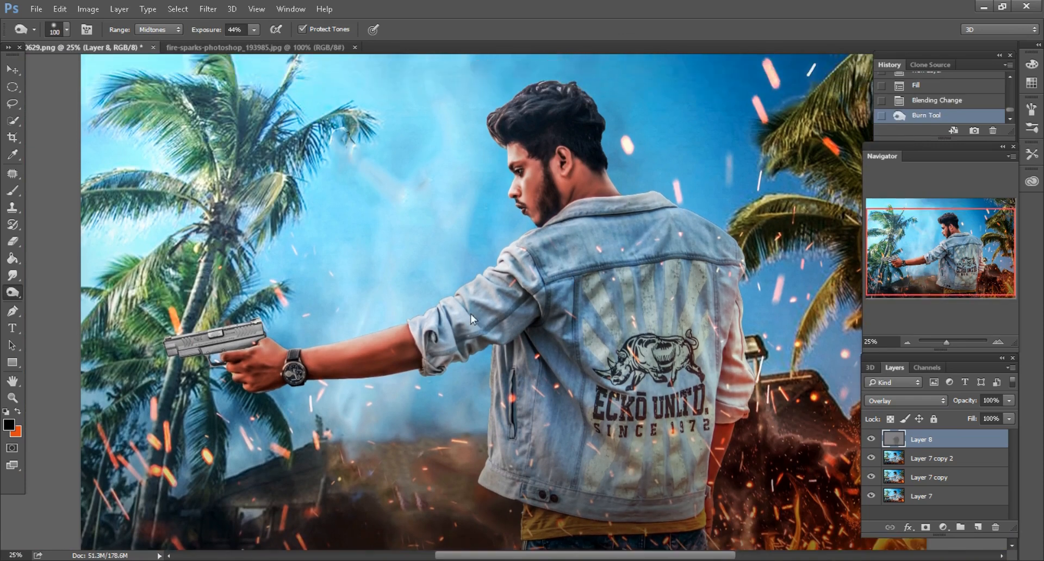
key("bracketright")
key("bracketright")
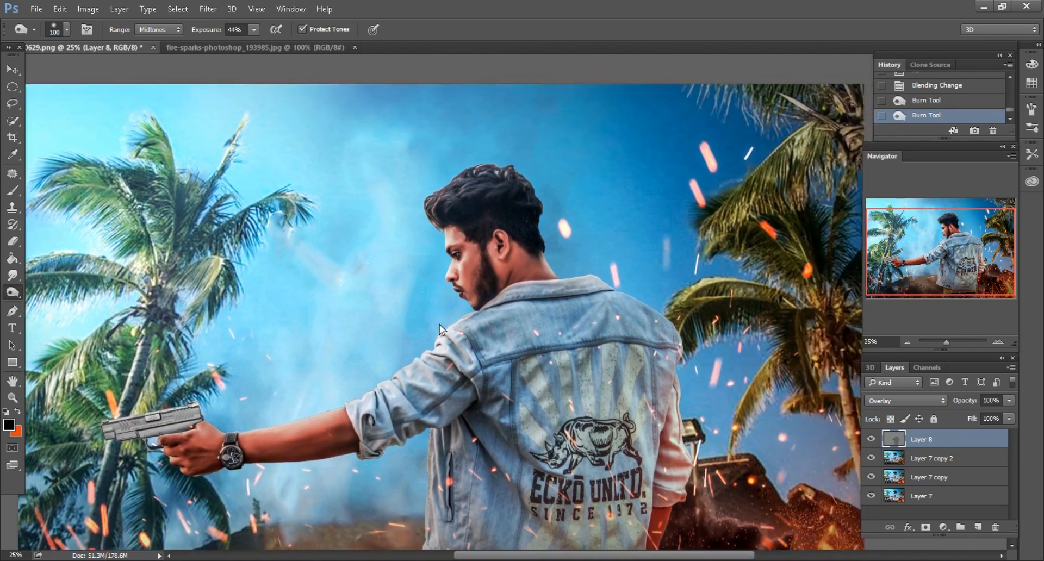
Burn the man's beard, face and neck with a size 125 brush at 25% exposure
key("ctrl+plus")
left_click_drag(204, 29, 192, 31)
key("bracketleft")
left_click_drag(500, 288, 476, 271)
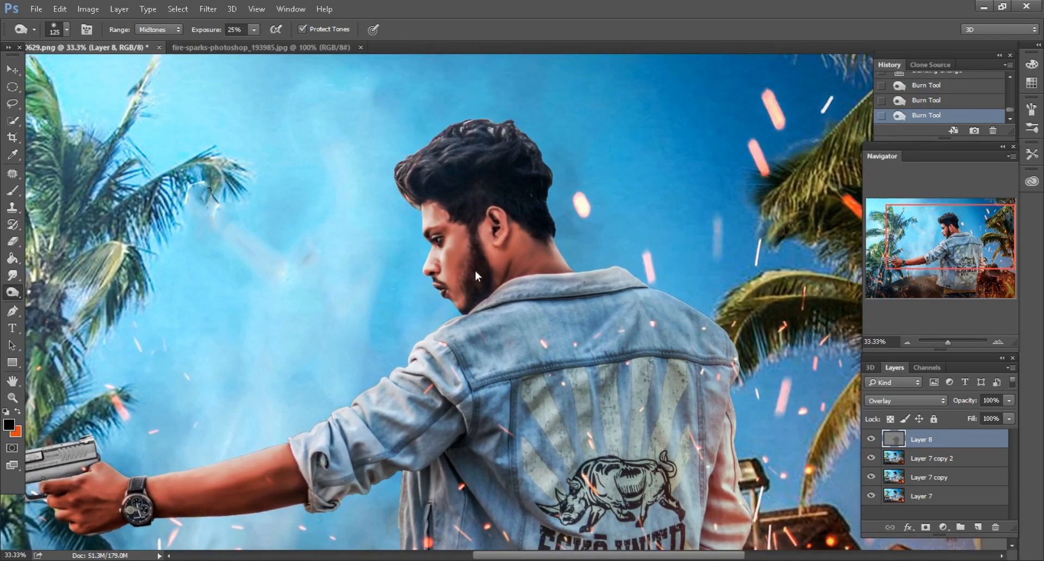
scroll(473, 286, "up", 3)
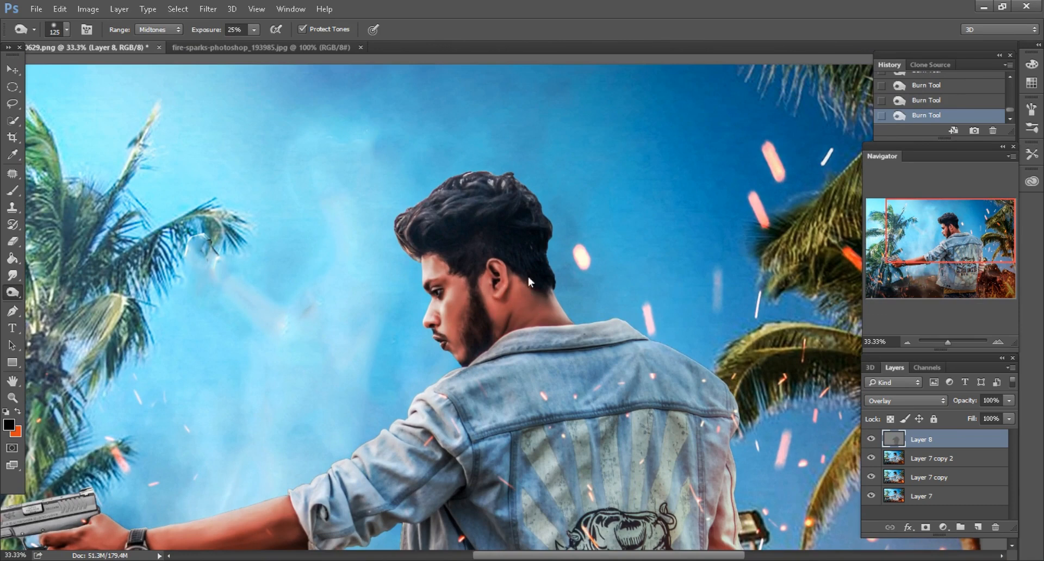
key("ctrl+minus")
key("ctrl+minus")
key("ctrl+minus")
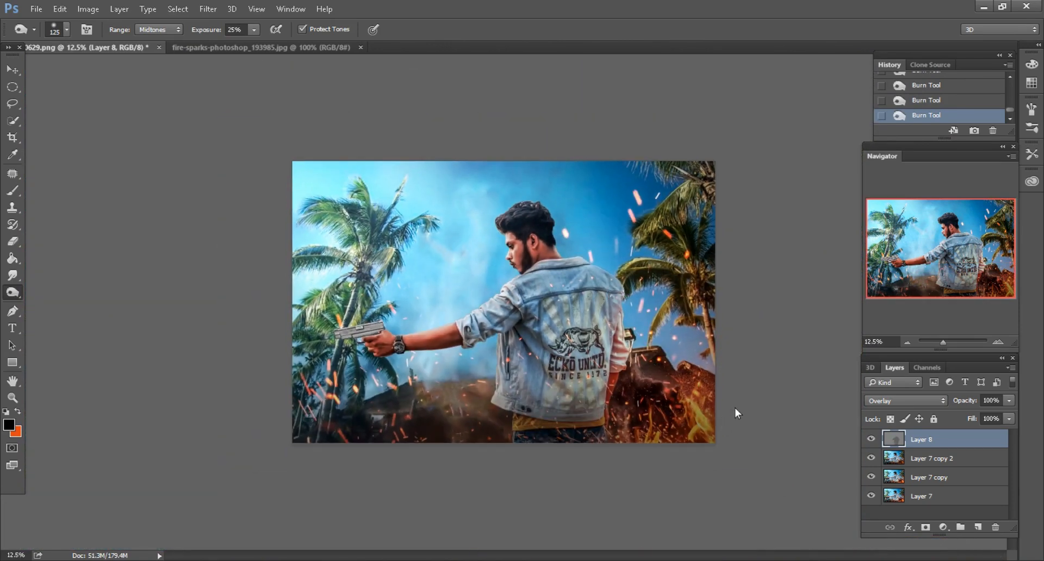
Burn the shadows around the pistol and the gripping hand with the size 125 brush at 25% exposure
scroll(326, 334, "up", 3)
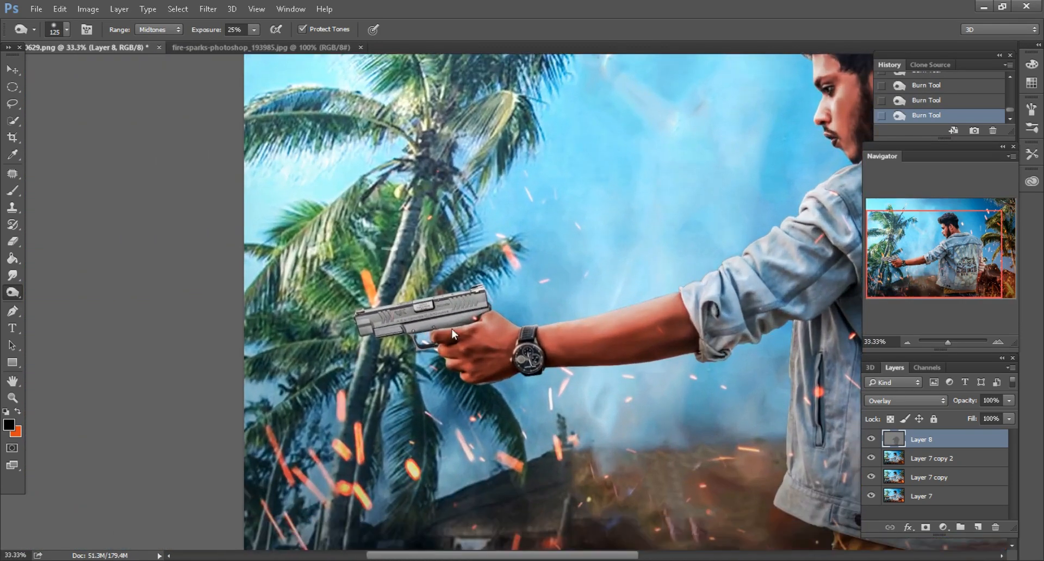
key("bracketright")
key("bracketright")
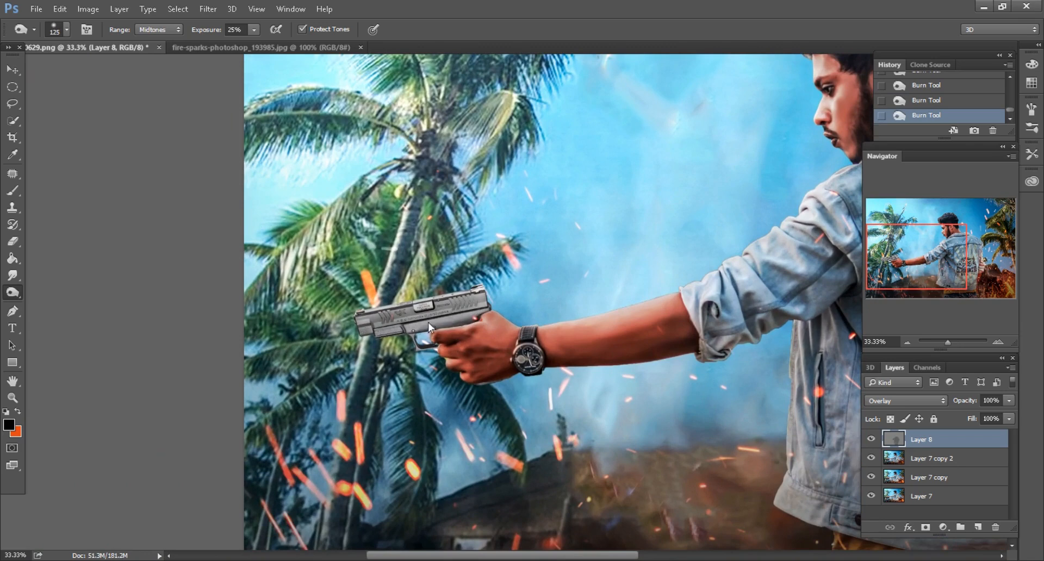
key("ctrl+minus")
key("ctrl+minus")
key("ctrl+minus")
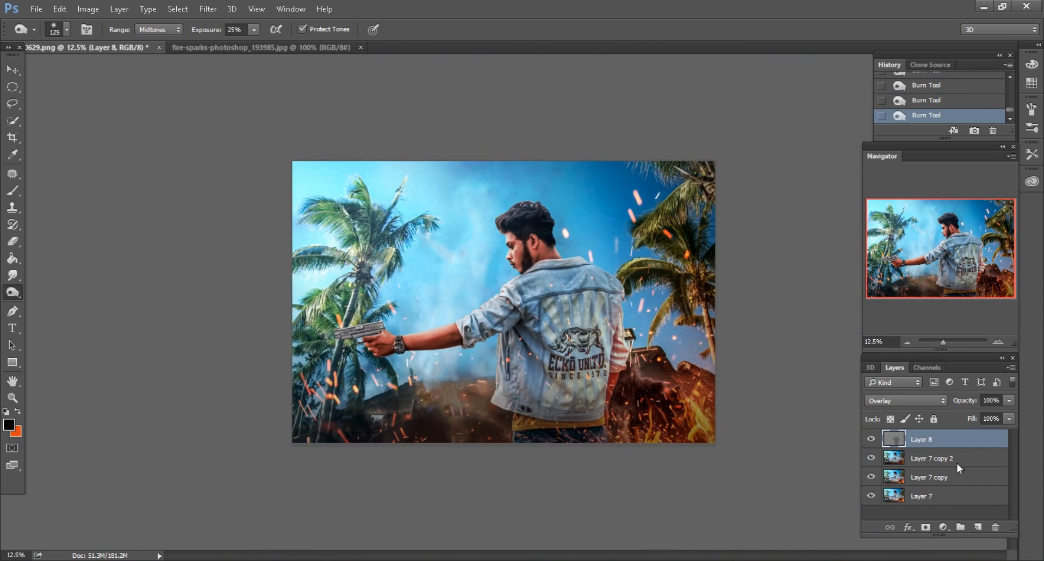
Merge all visible layers into one and duplicate the result
right_click(953, 440)
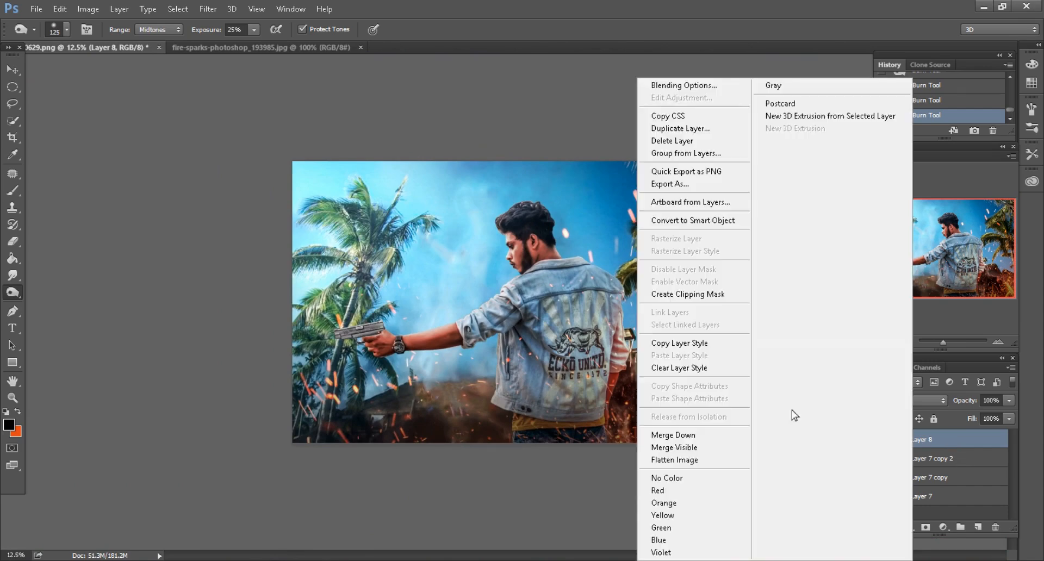
left_click(693, 447)
left_click_drag(948, 444, 978, 528)
key("ctrl+plus")
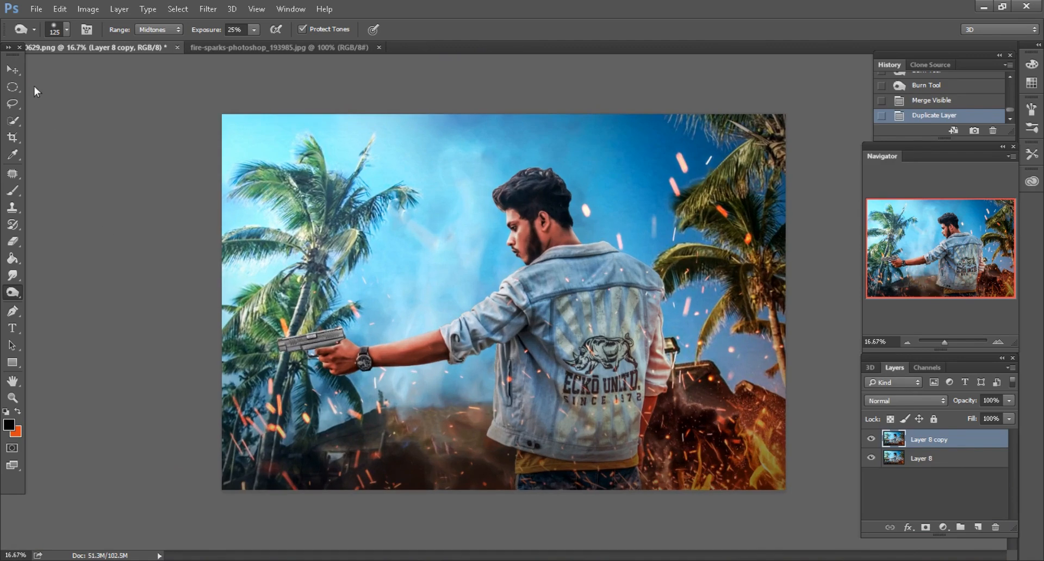
Activate the Move tool and close the fire-sparks-photoshop_193985.jpg document
left_click(16, 71)
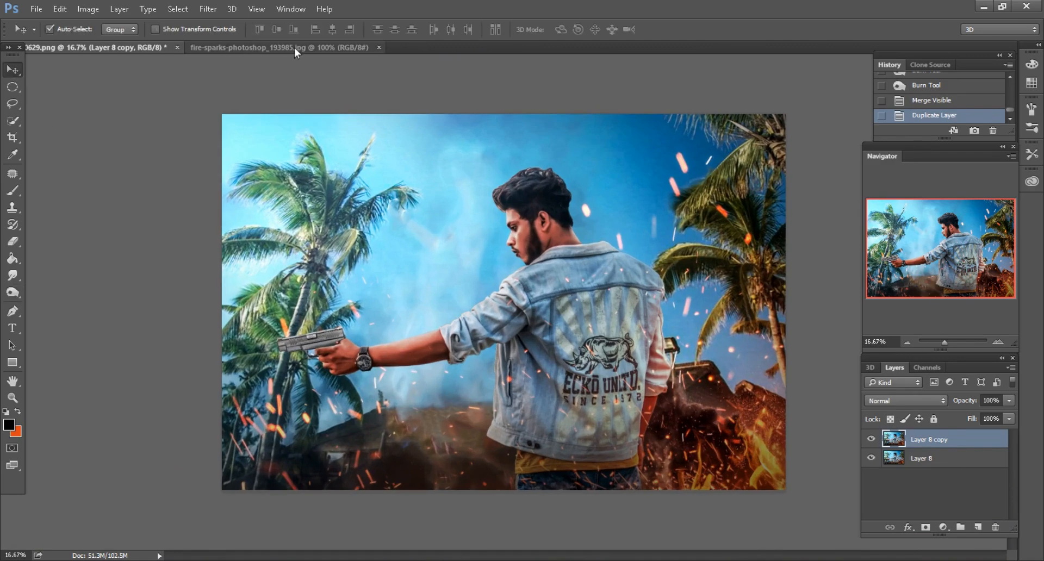
left_click(373, 51)
left_click(379, 47)
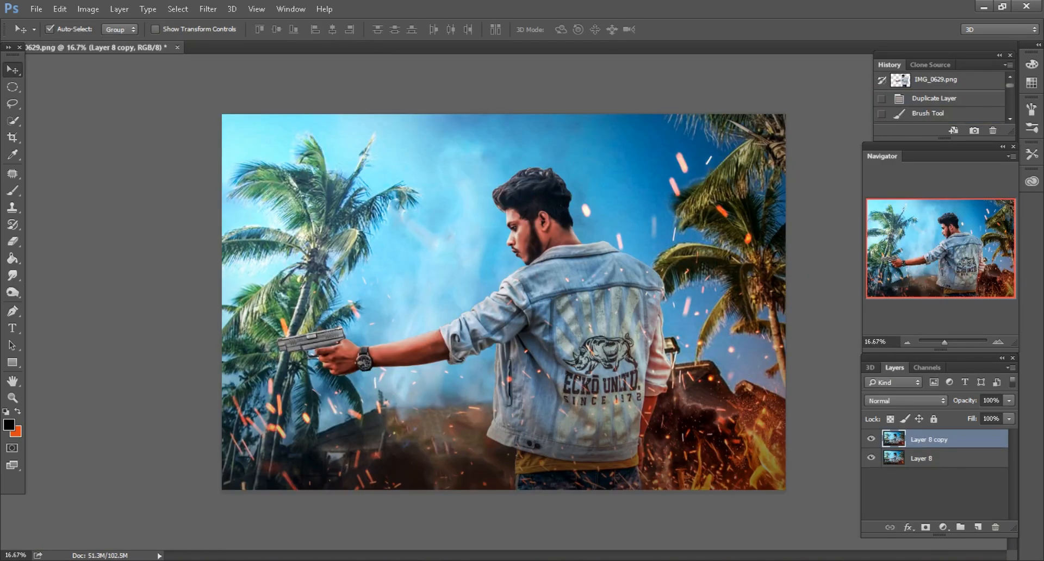
Open bullet-vector-bullet-in-fire_297-72.jpg from the file browser and bring it into the composite as a new layer
key("alt+Tab")
left_click_drag(156, 104, 586, 45)
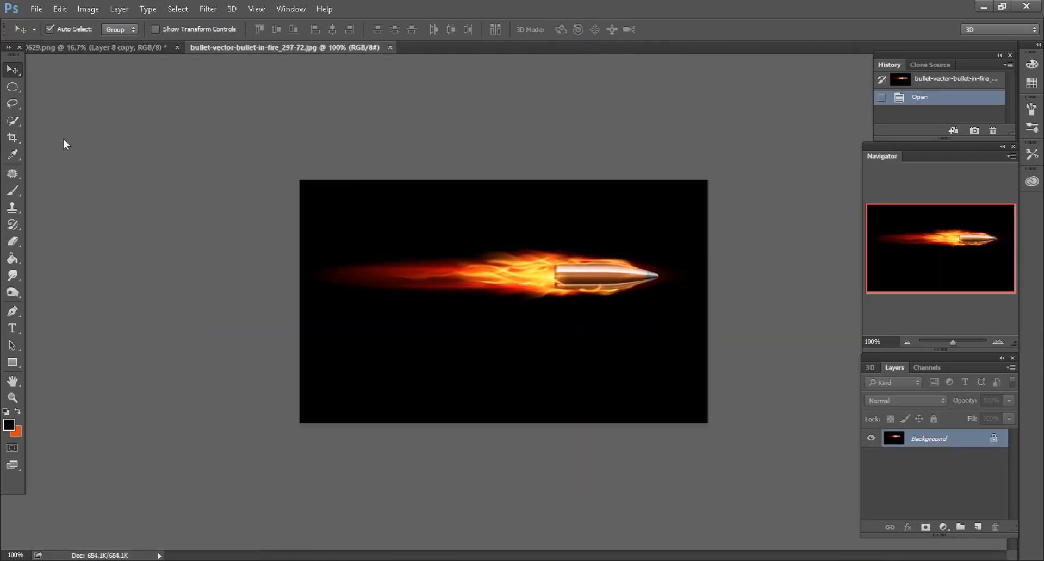
left_click_drag(63, 144, 387, 285)
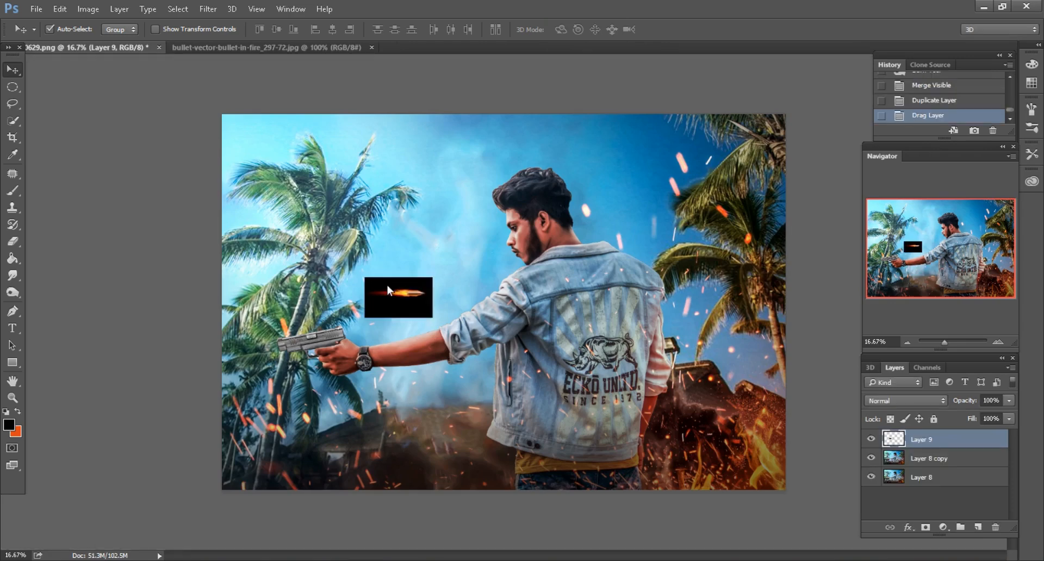
Convert the bullet layer to a smart object and set its blend mode to Screen
key("ctrl+plus")
right_click(907, 439)
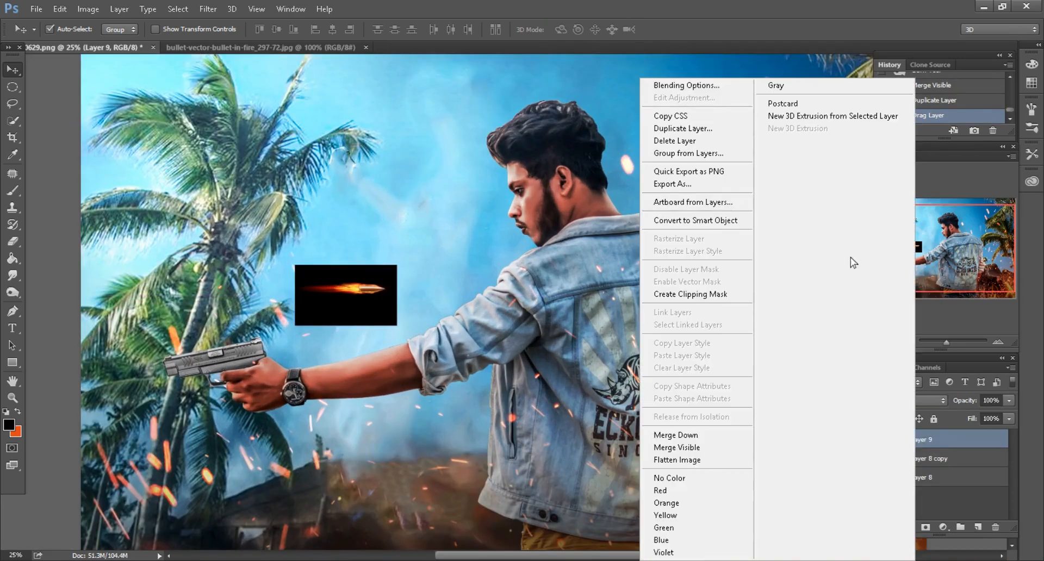
left_click(736, 220)
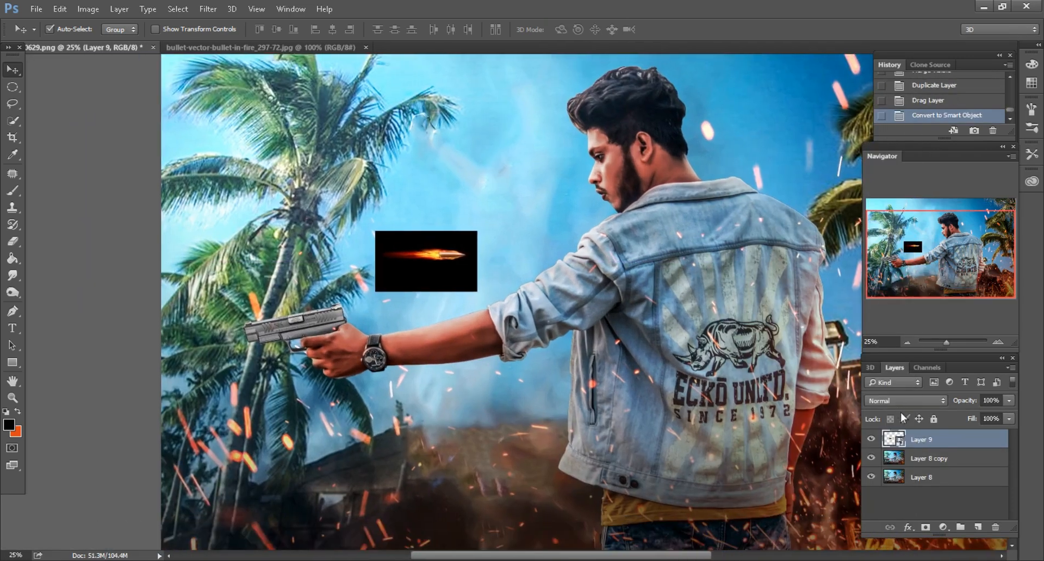
left_click(902, 402)
left_click(876, 225)
key("Up")
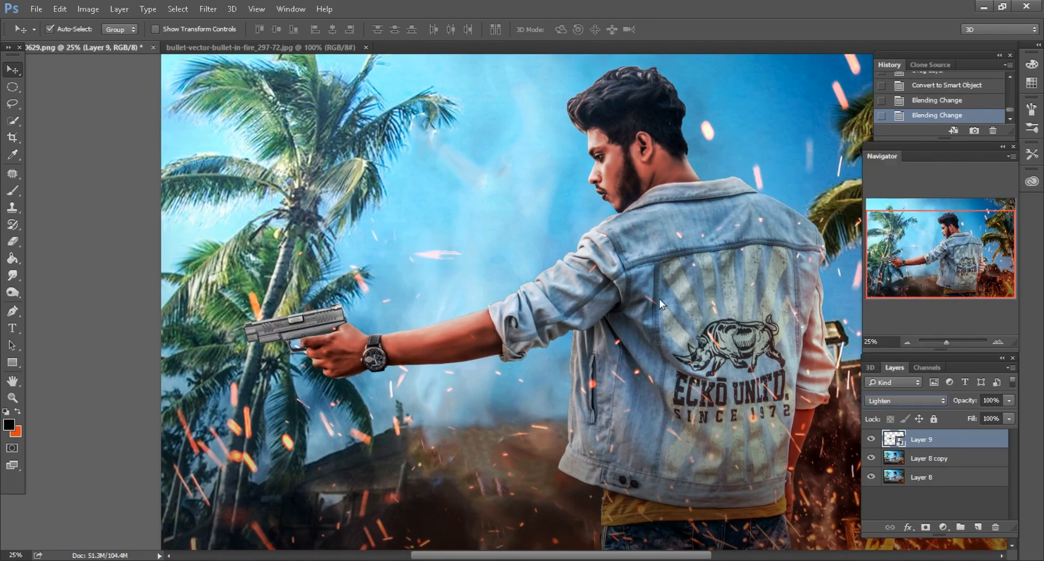
key("Down")
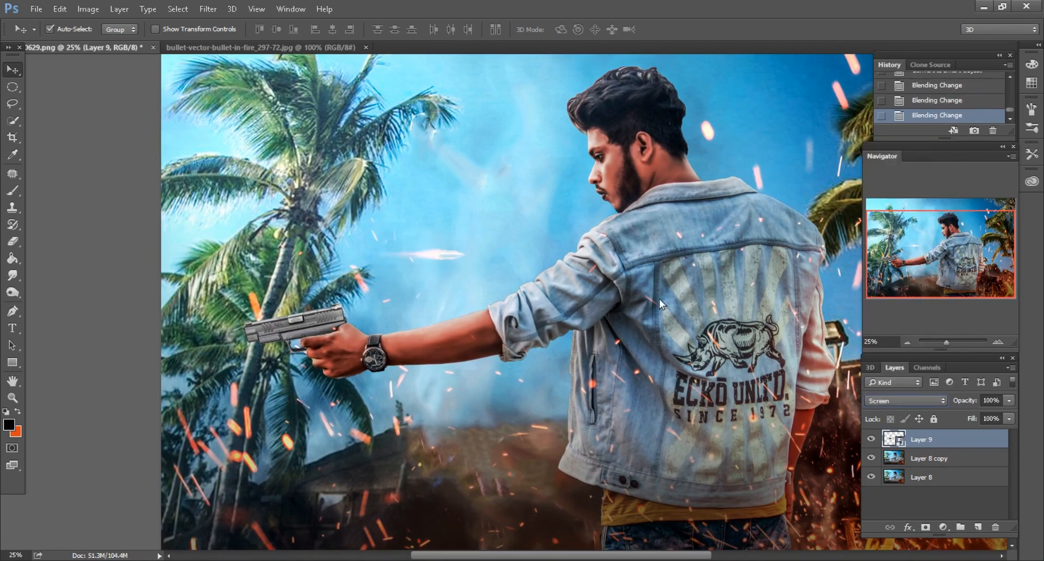
Flip the bullet layer vertically, rotate it about -10.6° and place its flame at the pistol's muzzle
left_click(62, 10)
left_click(103, 326)
right_click(459, 270)
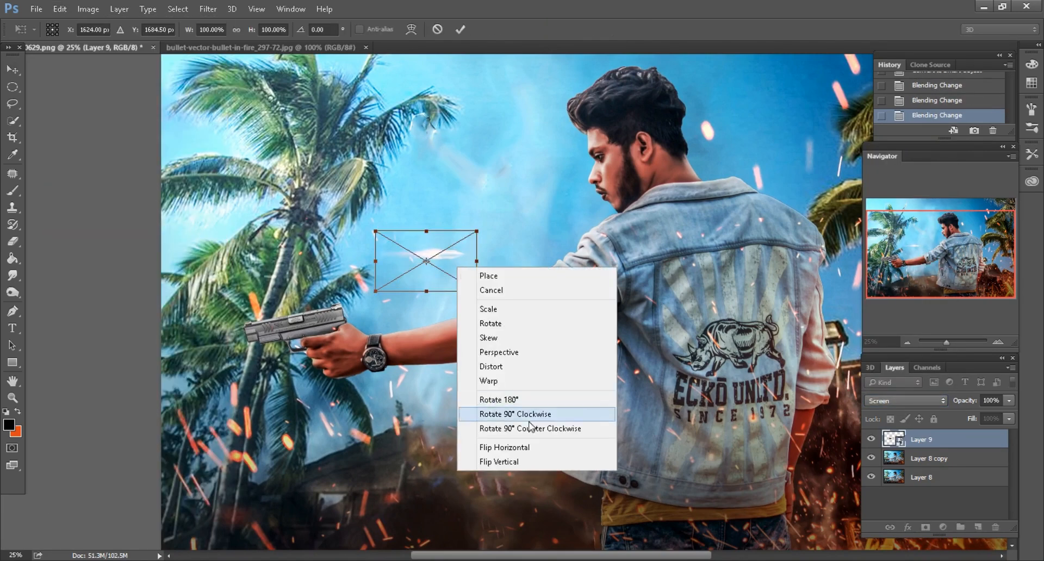
left_click(499, 460)
left_click_drag(520, 416, 576, 342)
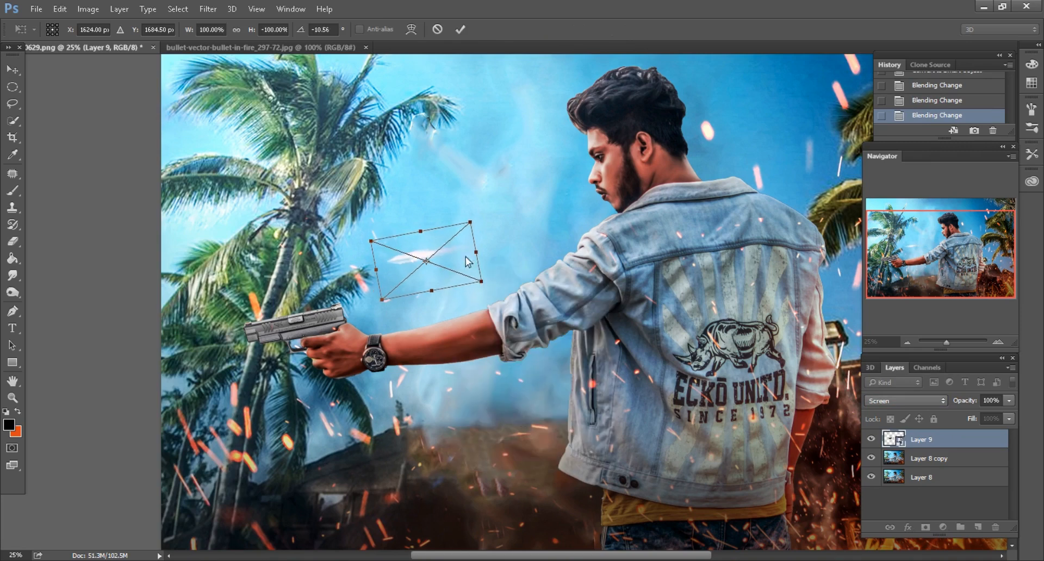
left_click_drag(468, 262, 247, 344)
left_click(460, 29)
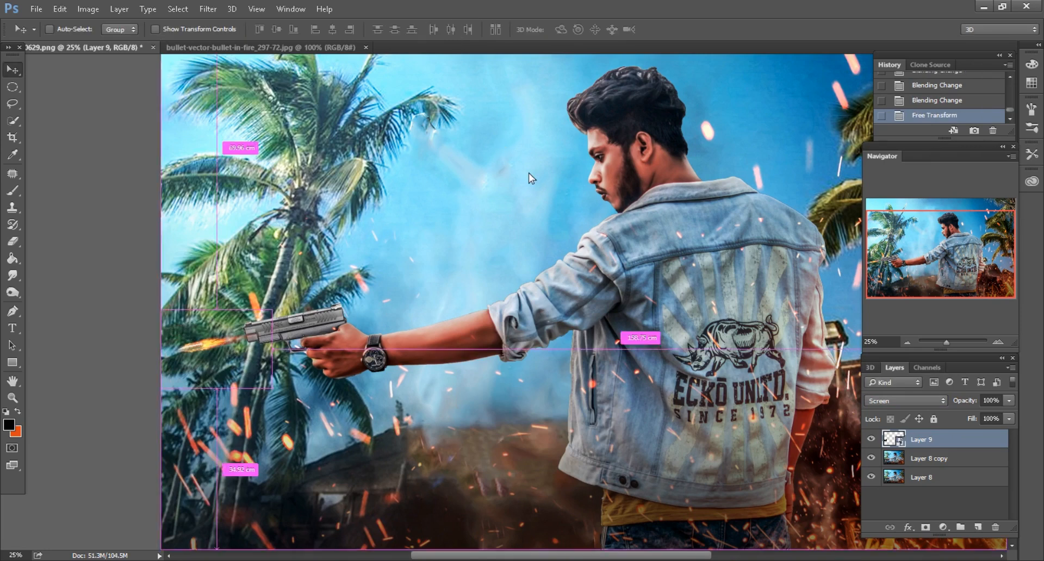
Merge the bullet layer down into the scene copy beneath it
key("ctrl+minus")
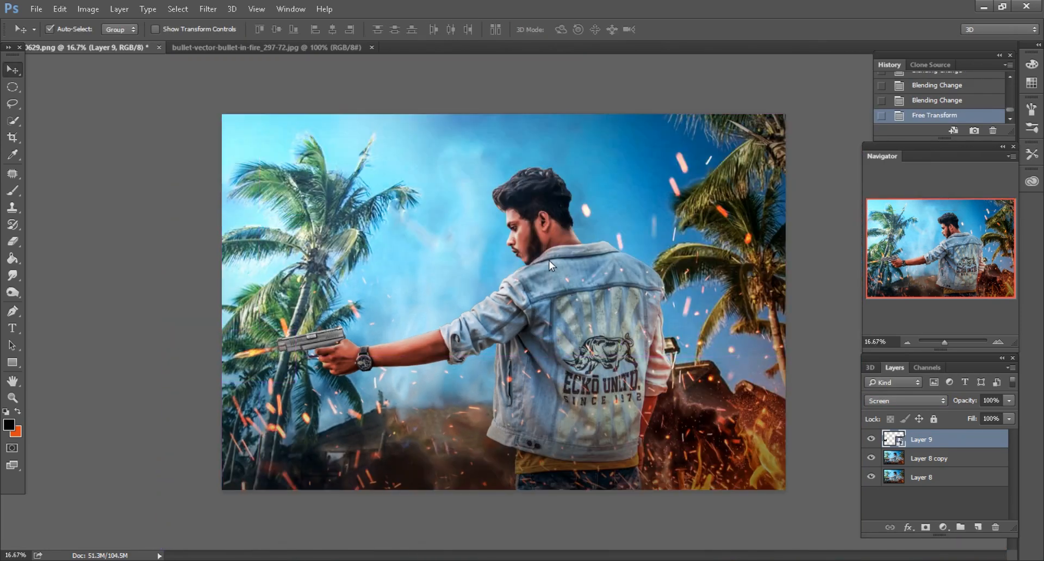
key("ctrl")
key("ctrl+minus")
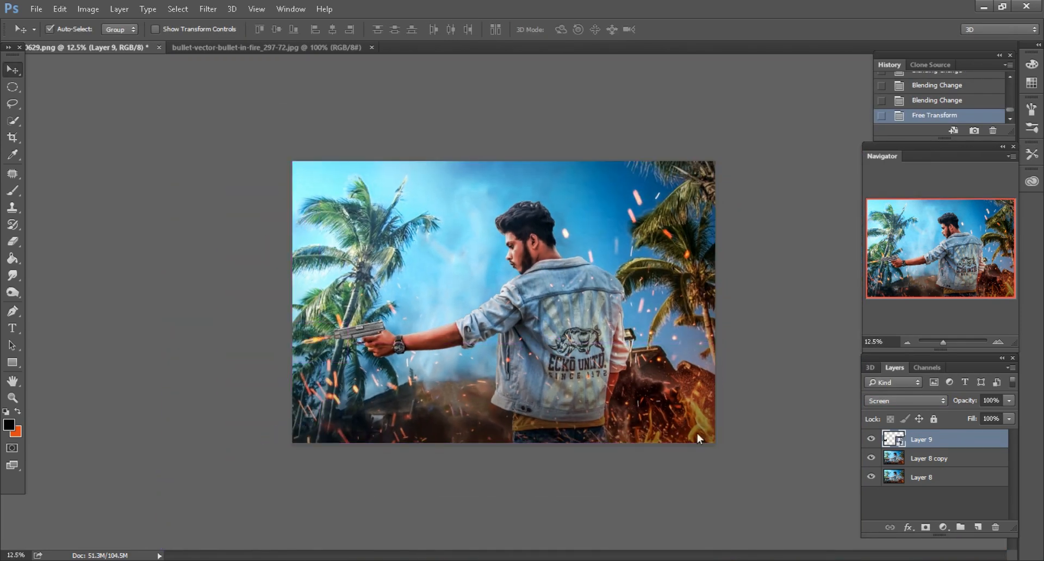
right_click(925, 439)
left_click(693, 460)
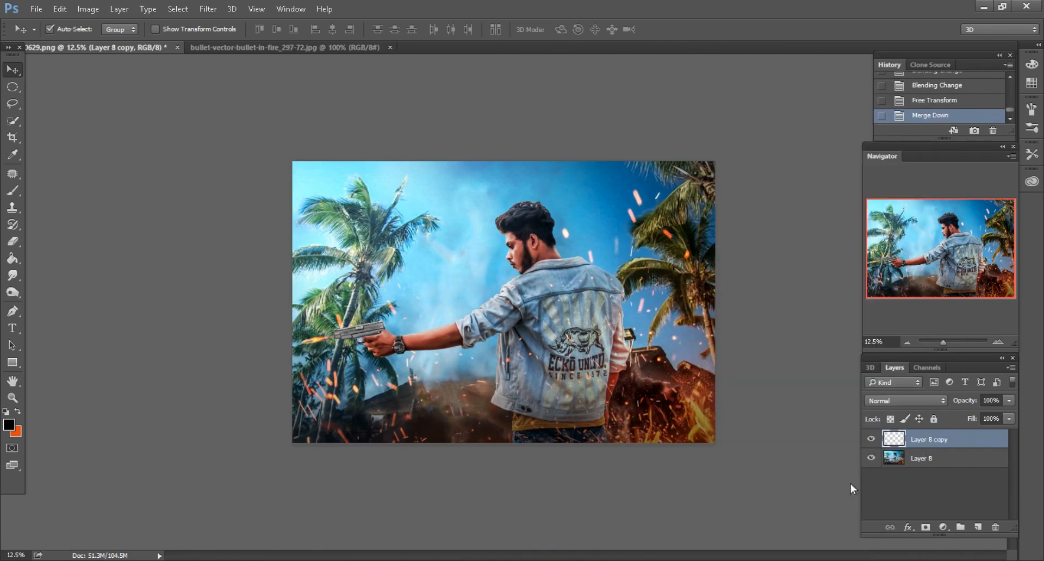
Add a new empty layer above the merged scene copy and set the foreground colour to white
left_click(978, 526)
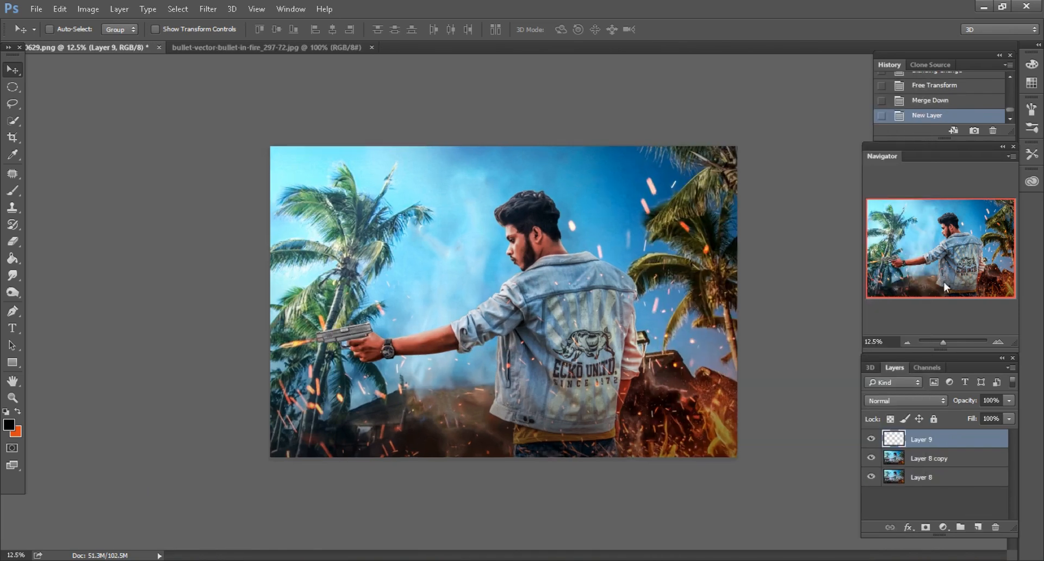
key("ctrl+plus")
key("ctrl+plus")
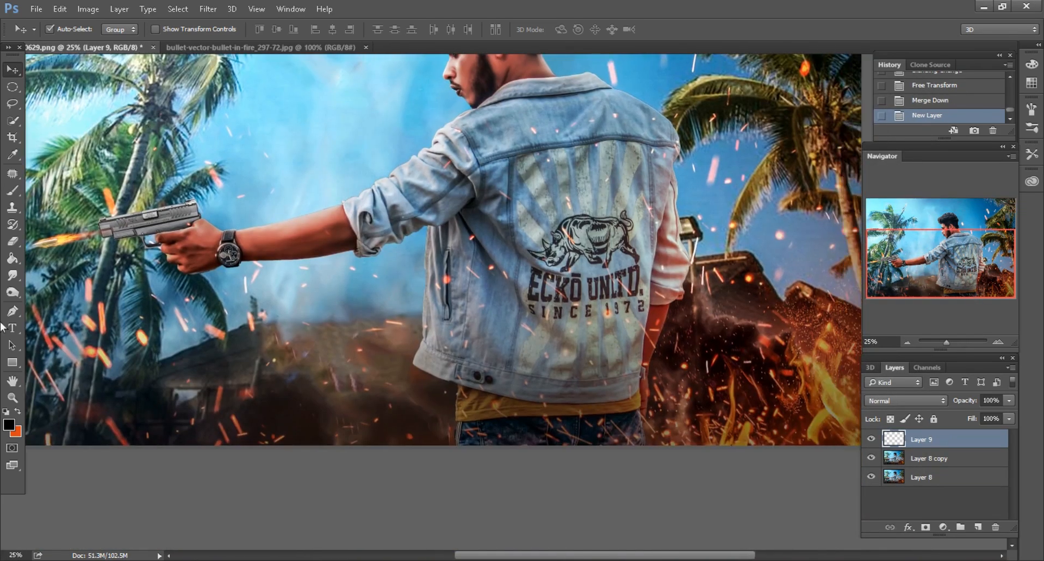
key("i")
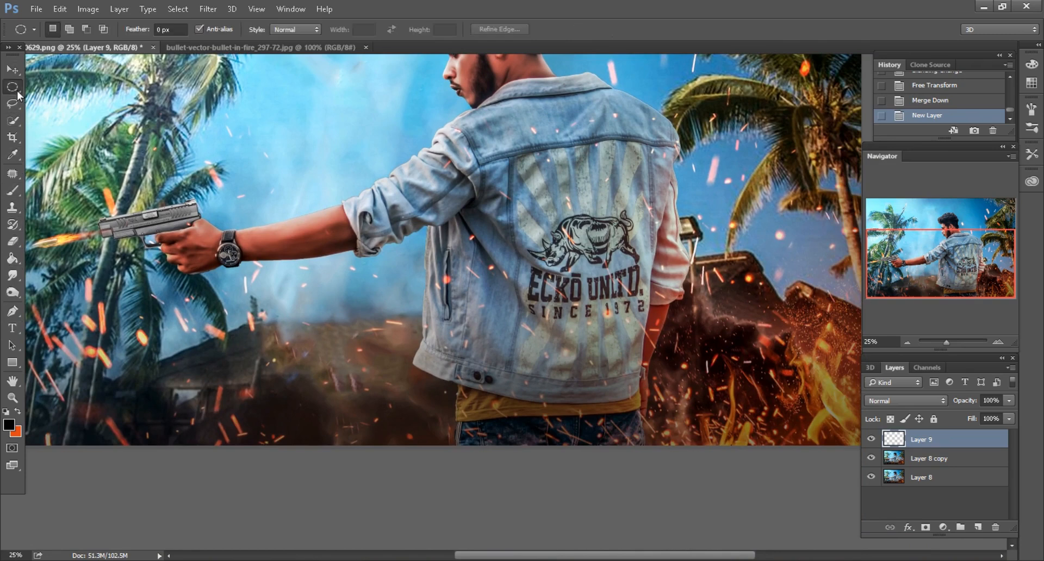
left_click(8, 424)
left_click_drag(178, 391, 166, 315)
left_click(463, 320)
Draw a long, very thin elliptical selection across the lower part of the scene, just over the jacket's hem
key("m")
scroll(463, 318, "down", 2)
scroll(381, 326, "right", 2)
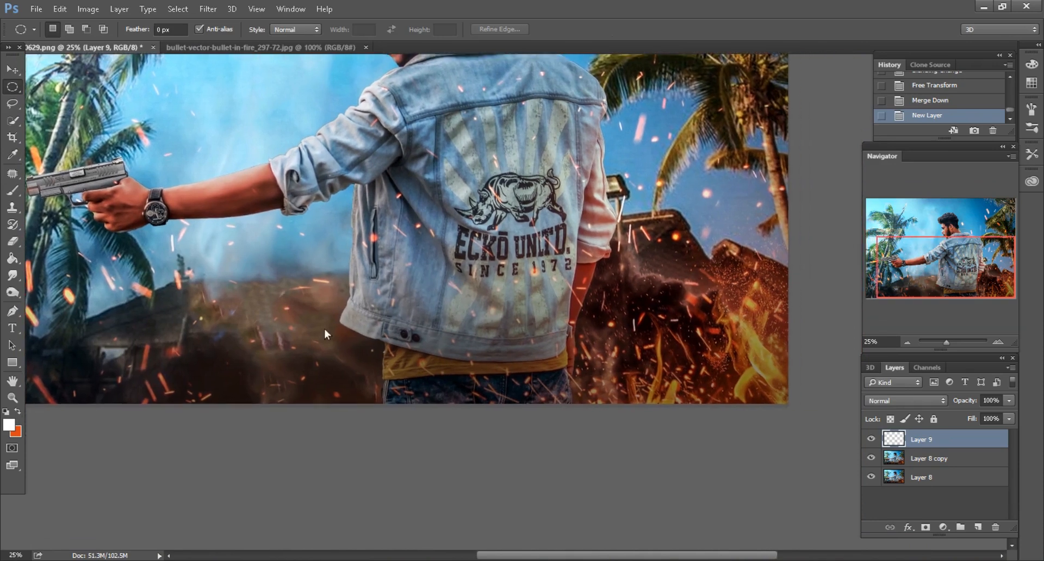
scroll(177, 341, "up", 3)
key("ctrl+minus")
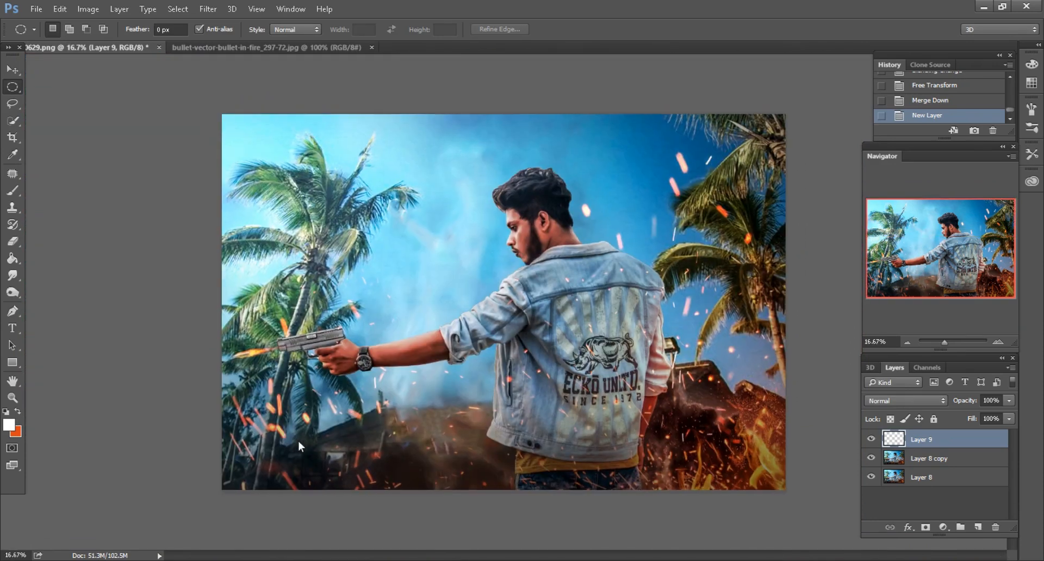
left_click_drag(323, 441, 720, 451)
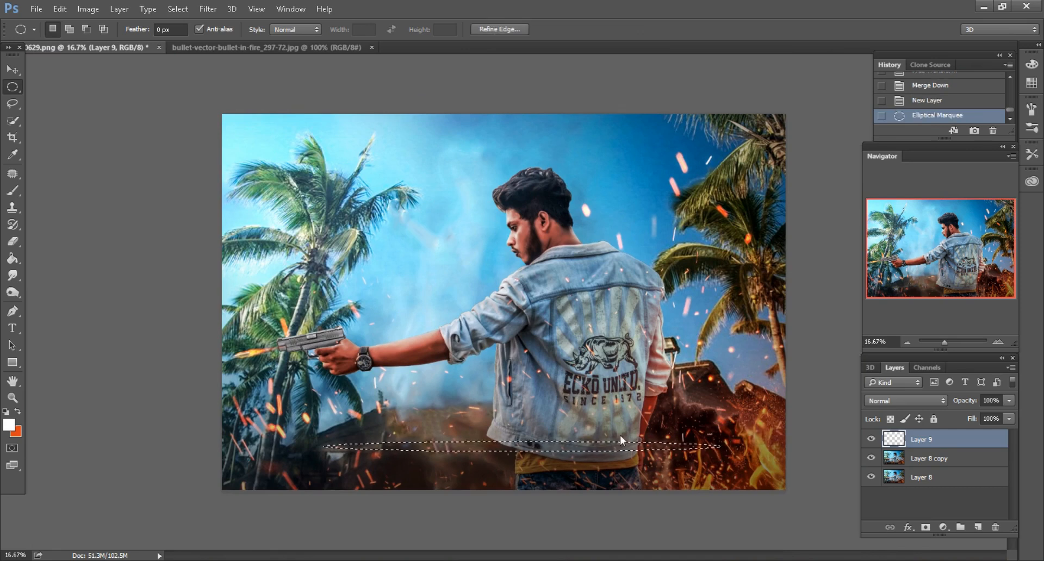
Fill the thin elliptical selection with white using the Brush tool, and deselect it
left_click(18, 187)
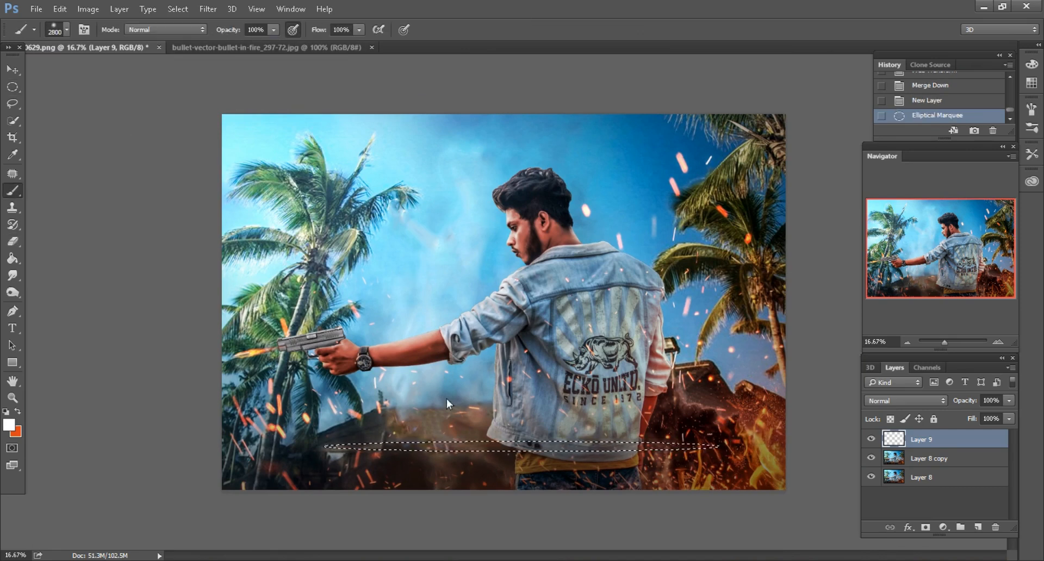
mouse_move(397, 449)
left_mouse_down()
mouse_move(313, 451)
mouse_move(742, 447)
mouse_move(236, 469)
left_mouse_up()
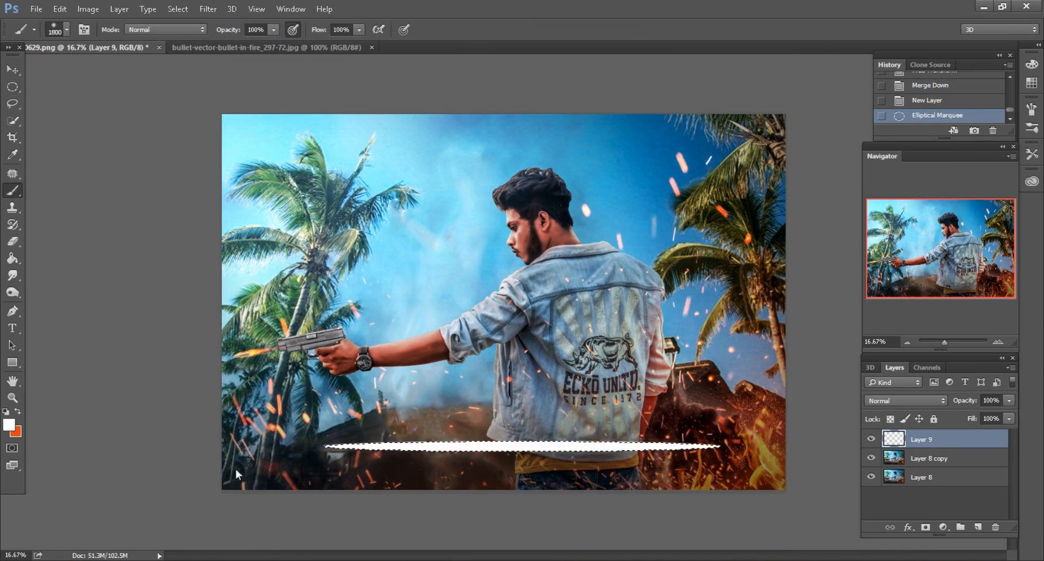
left_click(12, 103)
key("ctrl+d")
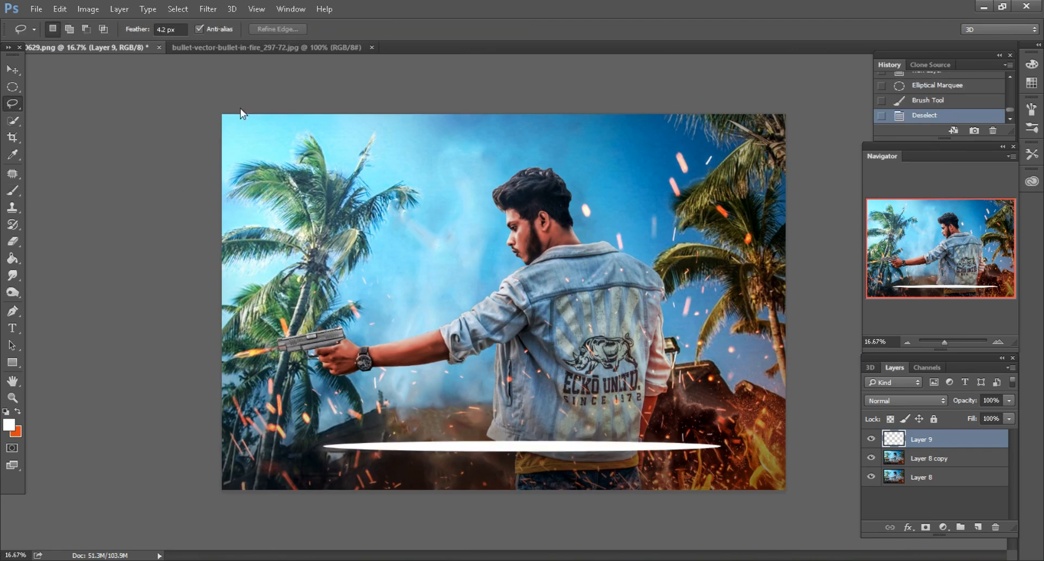
Apply a Motion Blur to the white streak with an angle of -3° and a distance of 732 pixels
left_click(208, 8)
mouse_move(247, 155)
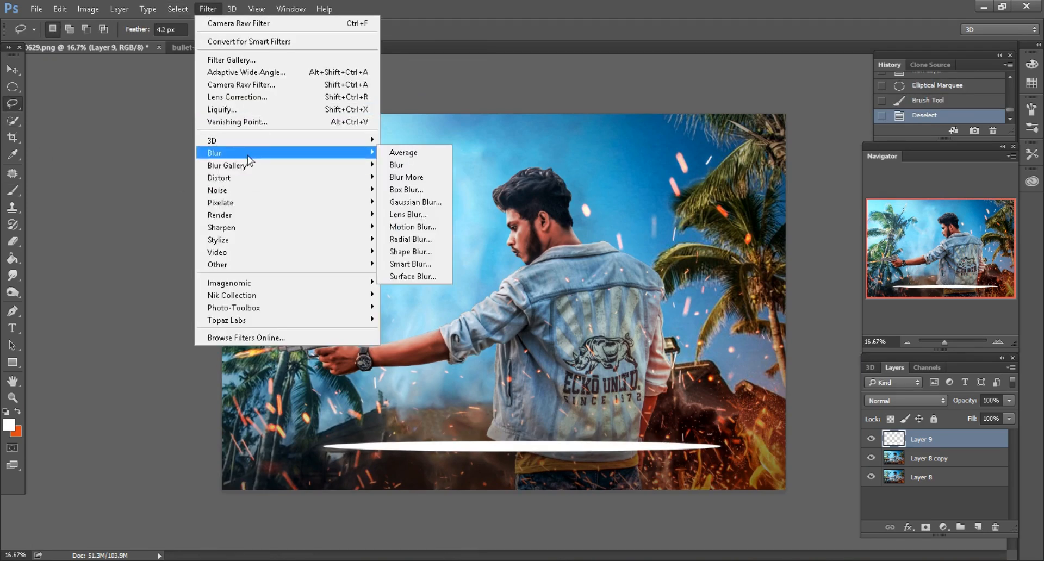
left_click(418, 227)
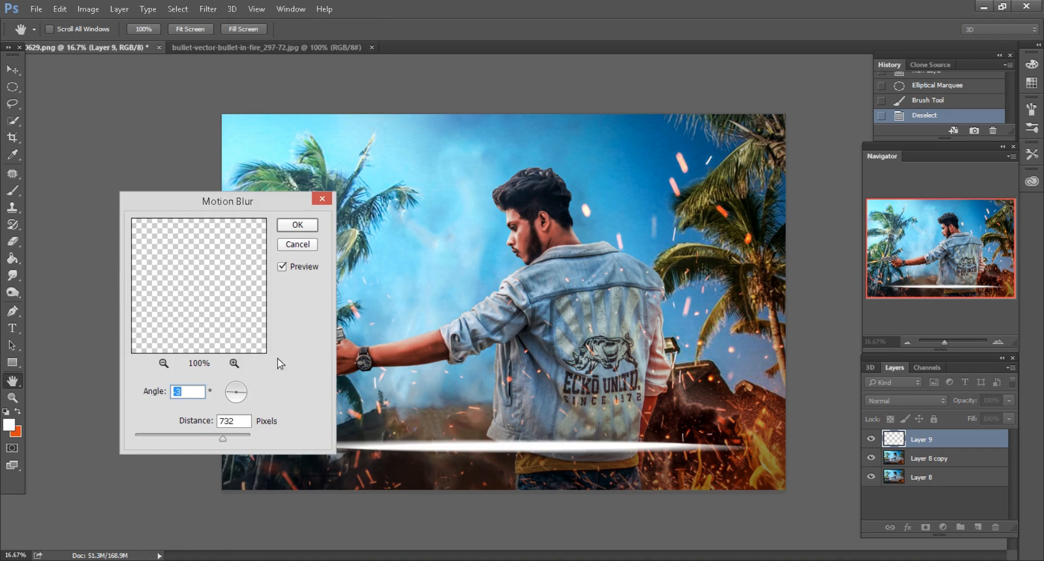
left_click(298, 225)
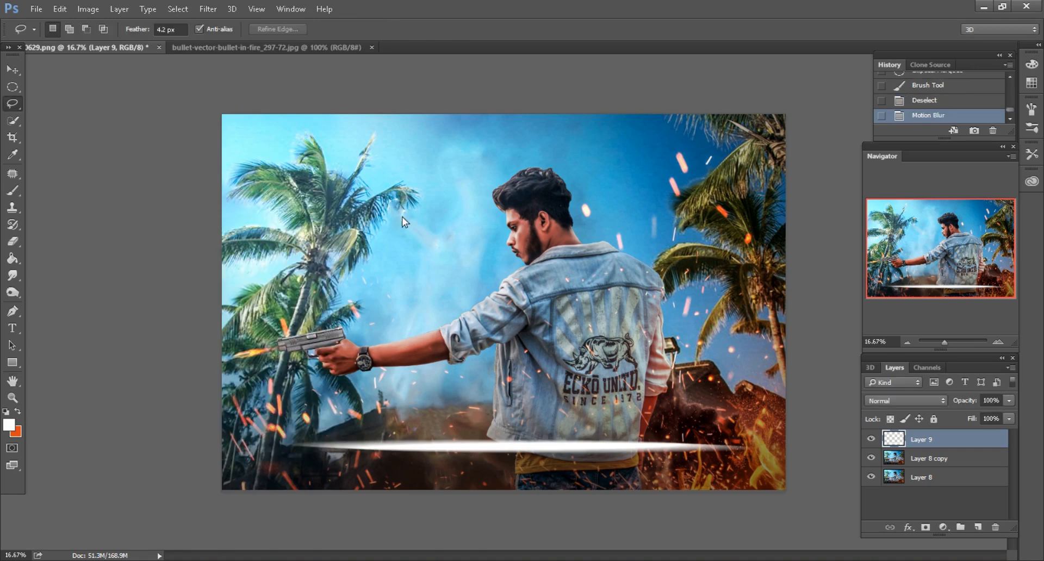
key("ctrl+minus")
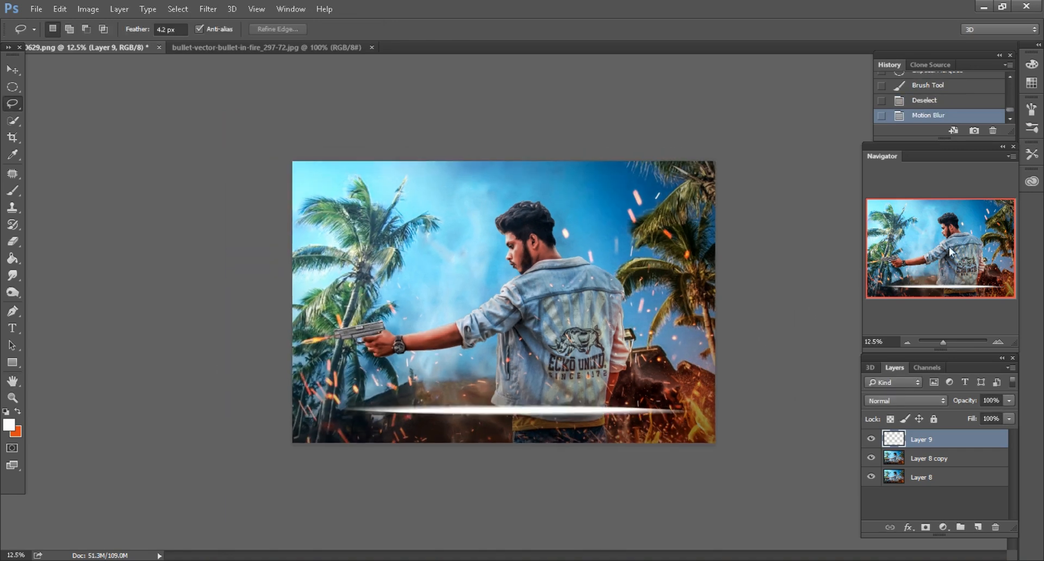
Move the white streak slightly down, below the jacket's hem and closer to the picture's lower edge
key("ctrl+plus")
key("ctrl+plus")
left_click_drag(948, 252, 948, 280)
scroll(723, 364, "down", 4)
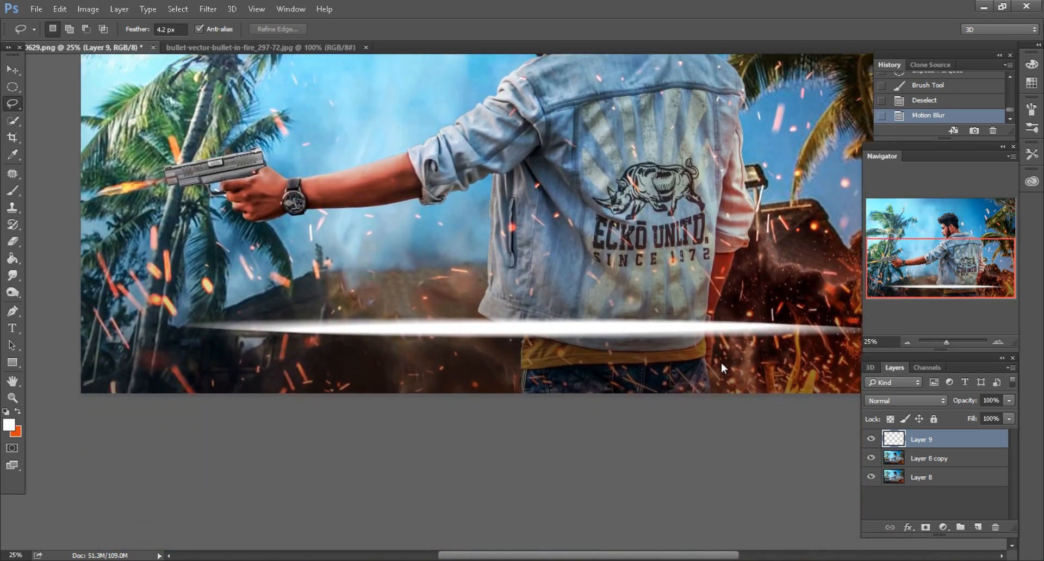
scroll(720, 363, "right", 2)
left_click_drag(627, 331, 624, 364)
key("ctrl+minus")
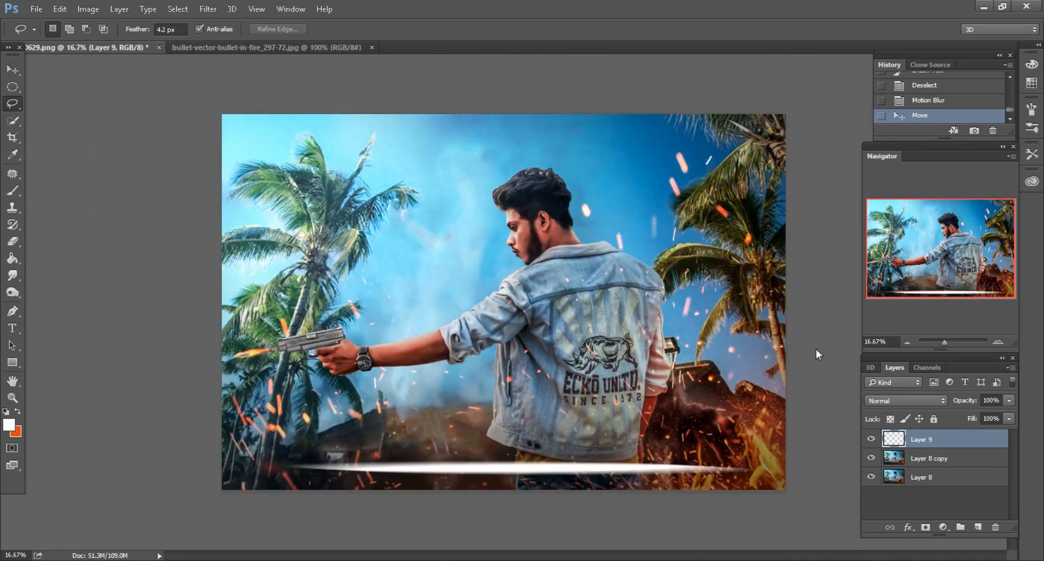
key("ctrl+plus")
left_click_drag(955, 270, 952, 299)
scroll(562, 371, "down", 7)
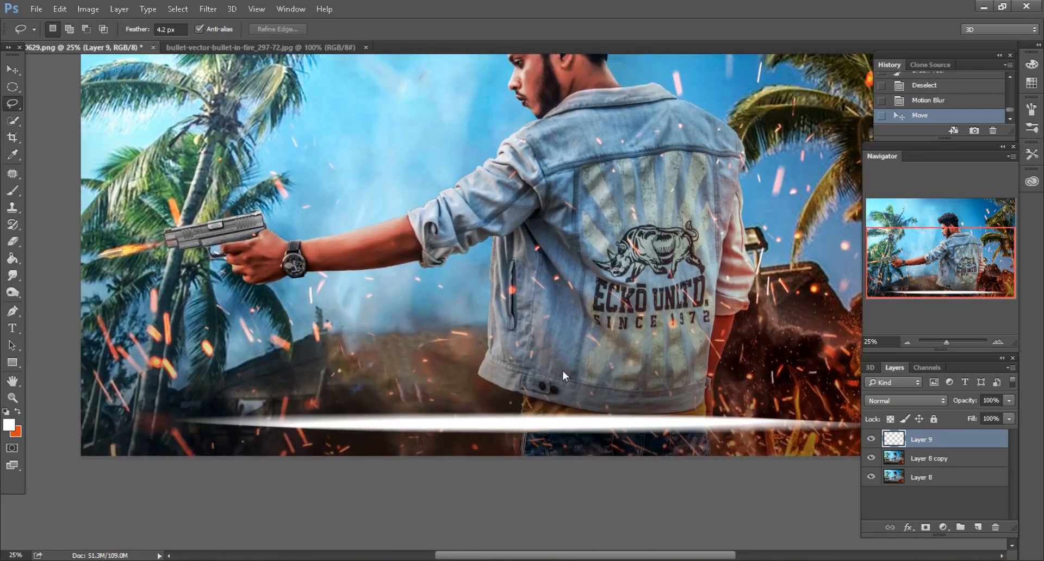
scroll(563, 371, "right", 4)
key("ctrl+minus")
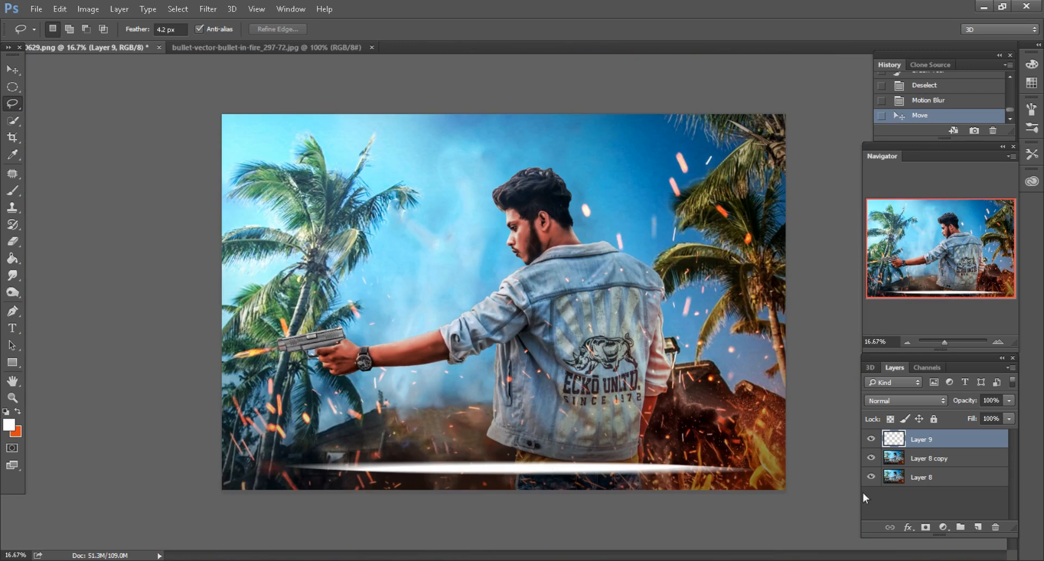
Duplicate the white streak layer and turn the copy black by lowering its lightness with Hue/Saturation
left_click_drag(971, 441, 980, 527)
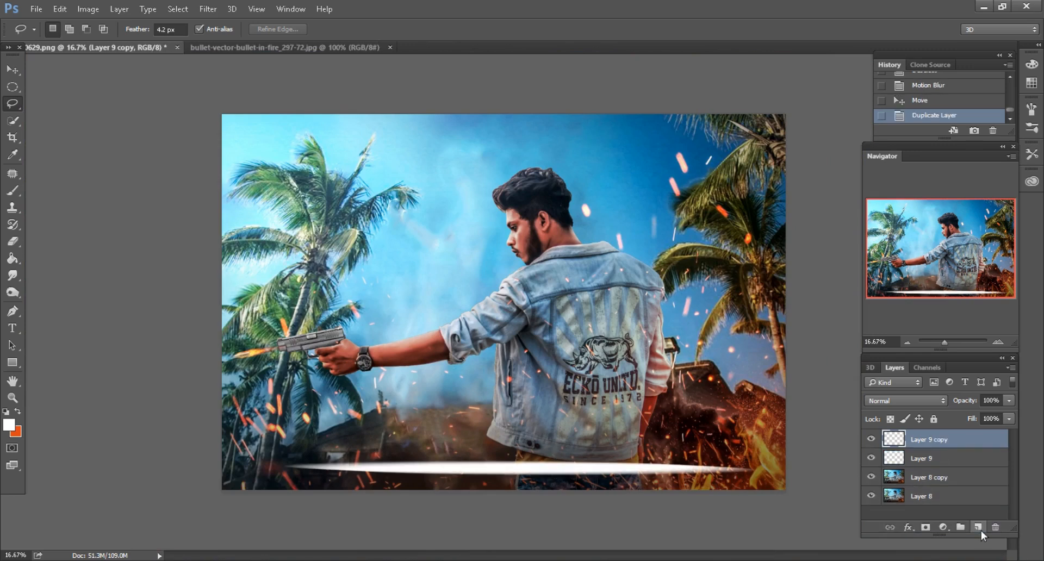
left_click(80, 8)
mouse_move(199, 43)
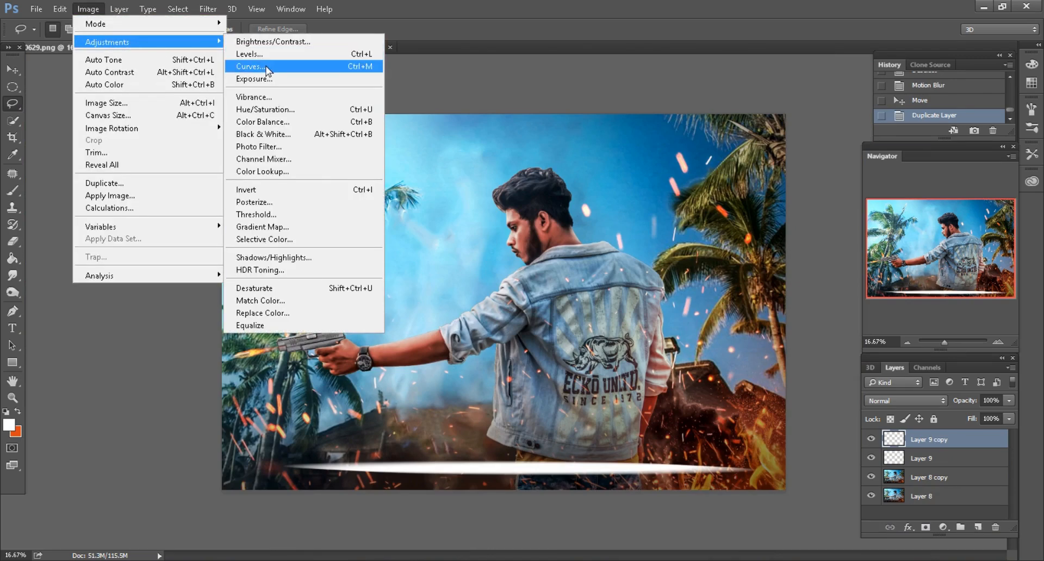
left_click(265, 109)
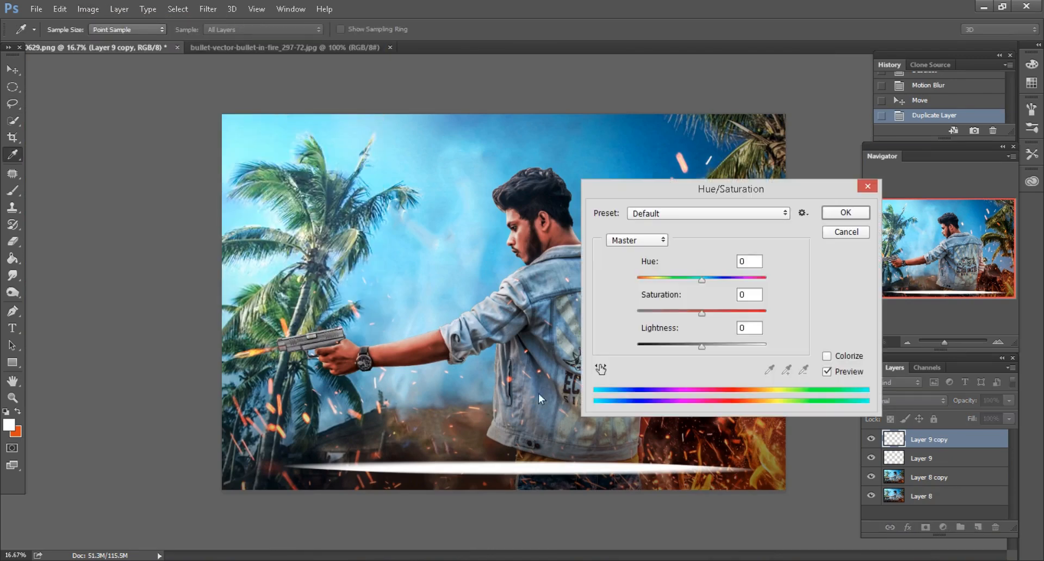
left_click(664, 345)
left_click(856, 213)
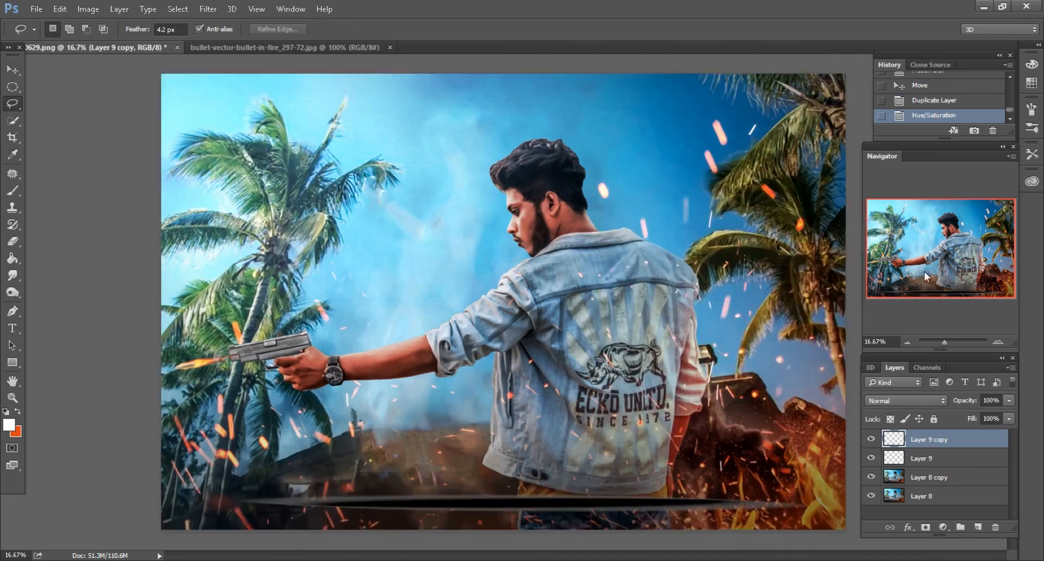
Convert the black streak copy to a smart object
key("ctrl+plus")
scroll(814, 389, "down", 6)
scroll(811, 388, "right", 1)
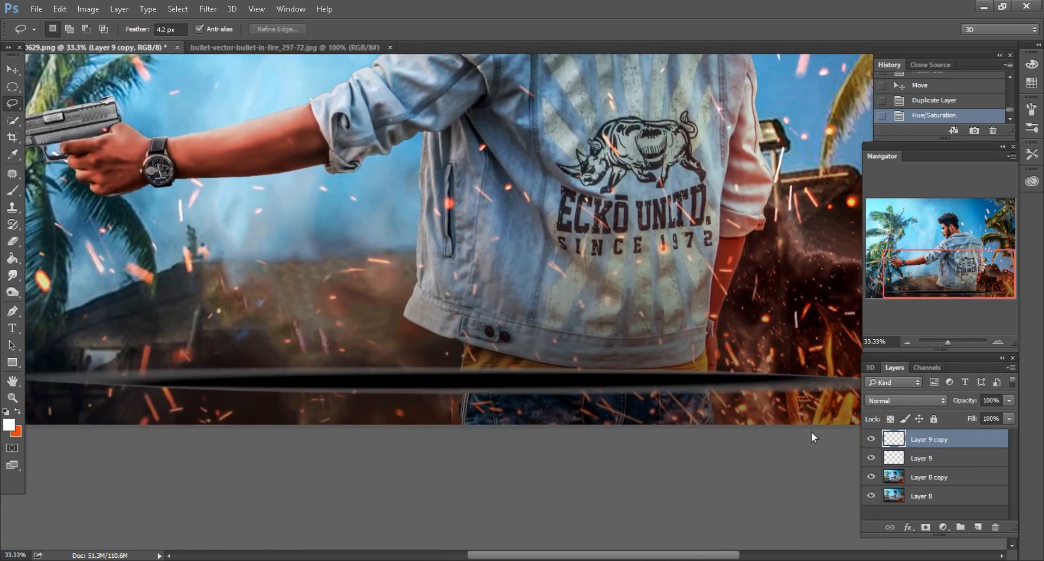
right_click(928, 441)
left_click(701, 221)
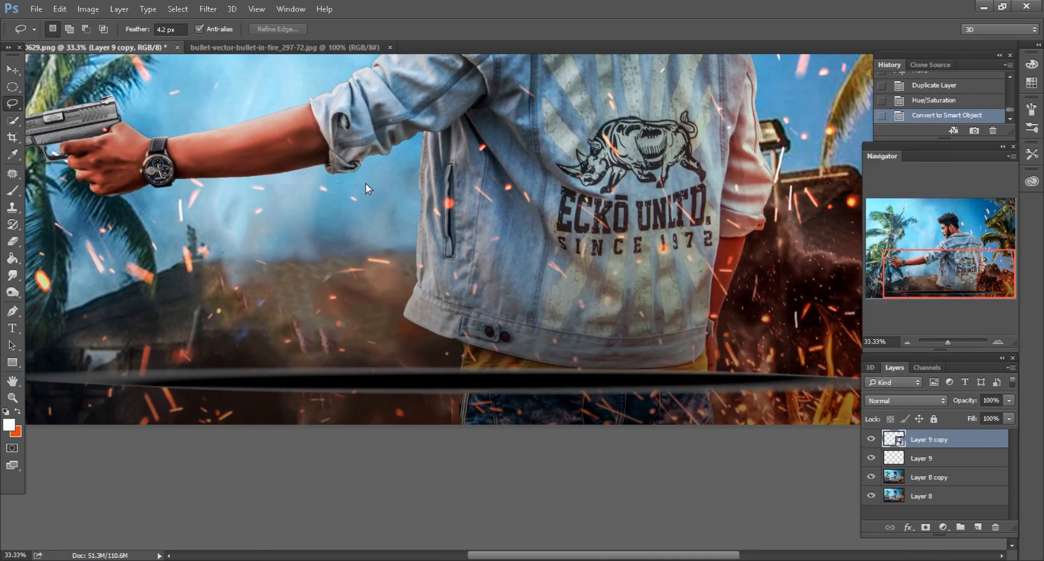
Scale the black streak smart object to 151% in width and height with Free Transform
left_click(60, 9)
left_click(108, 263)
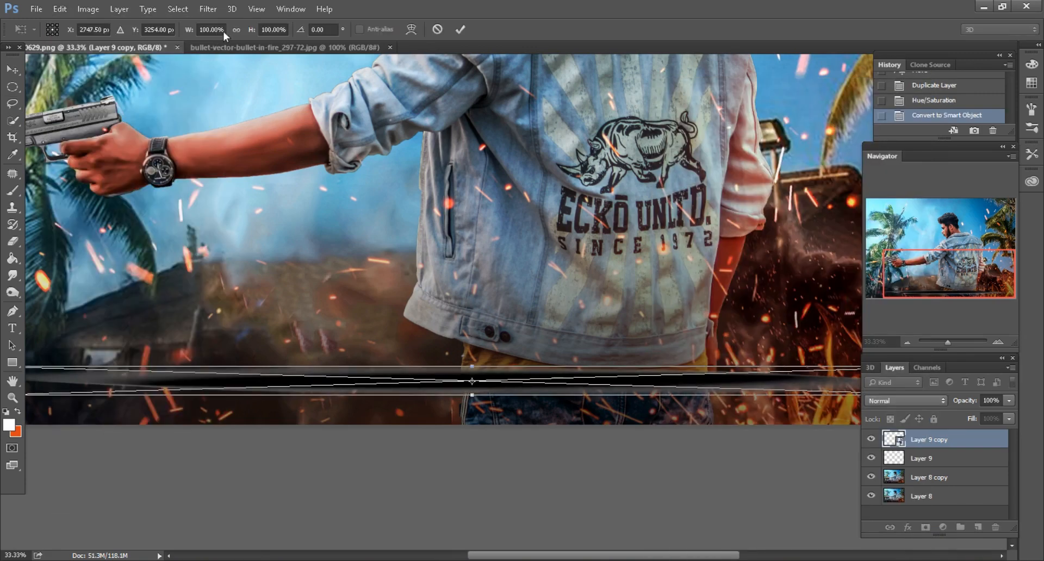
left_click_drag(251, 31, 285, 34)
left_click(461, 30)
key("l")
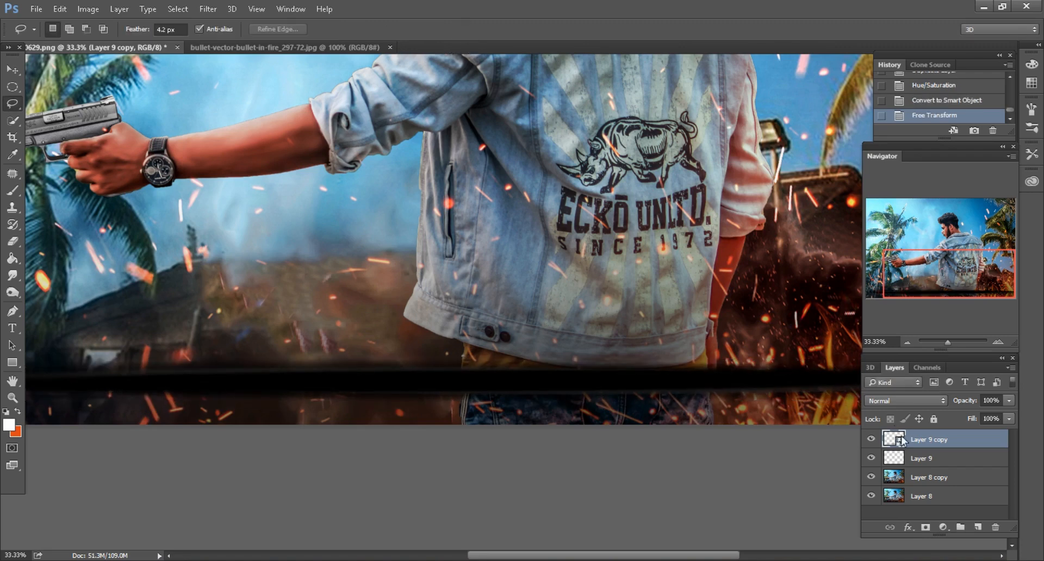
Move the black streak layer beneath the white streak layer so that it forms a shadow around it
left_click_drag(903, 442, 932, 464)
scroll(560, 375, "right", 3)
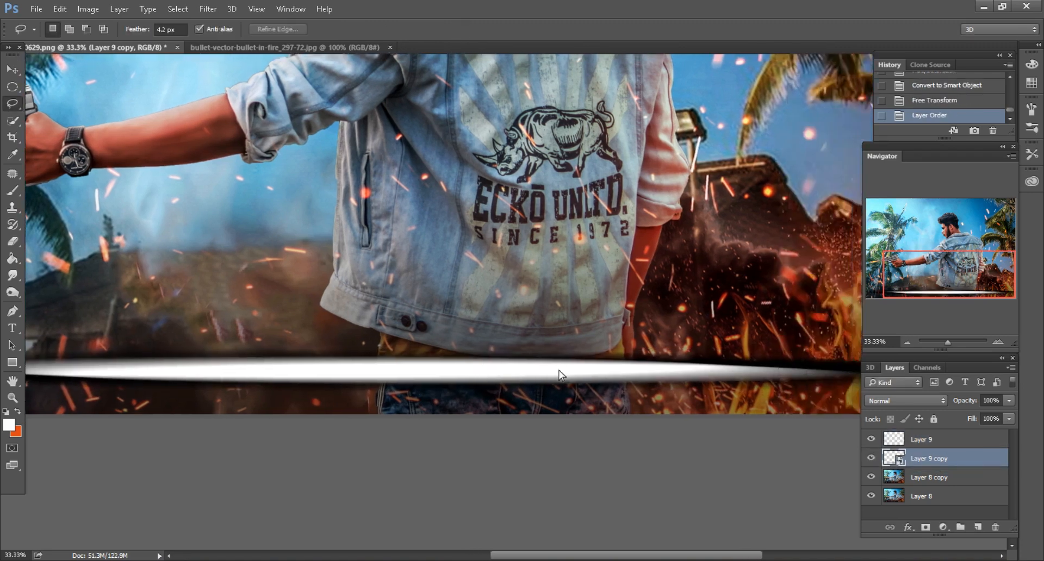
scroll(560, 374, "down", 2)
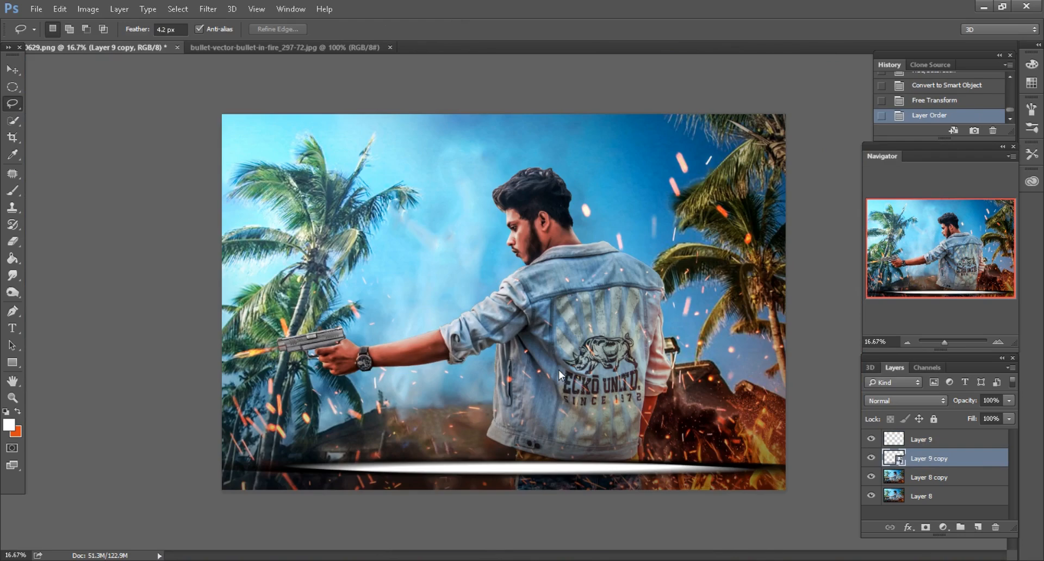
scroll(654, 404, "up", 2)
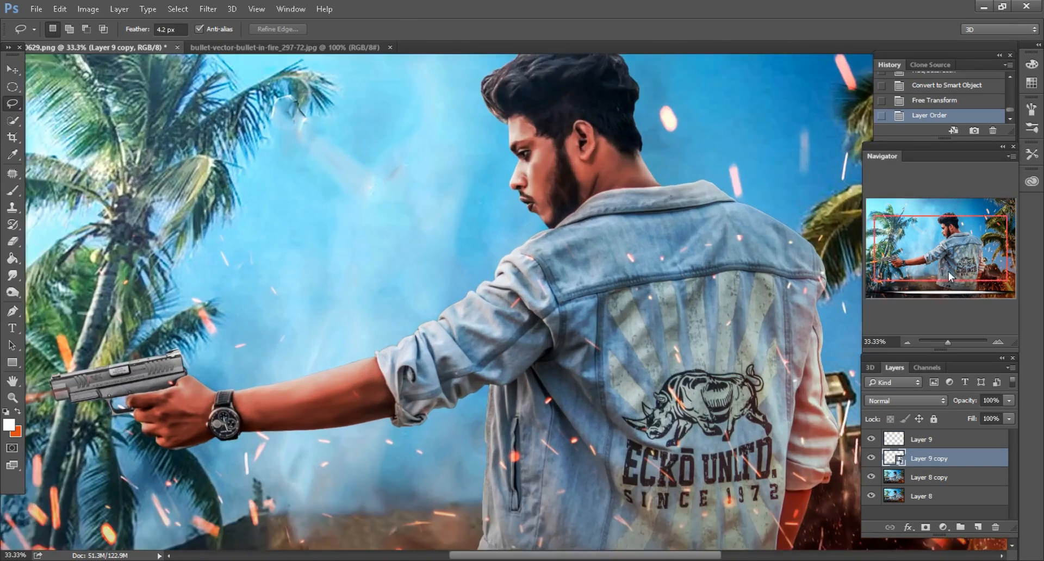
scroll(654, 404, "down", 1)
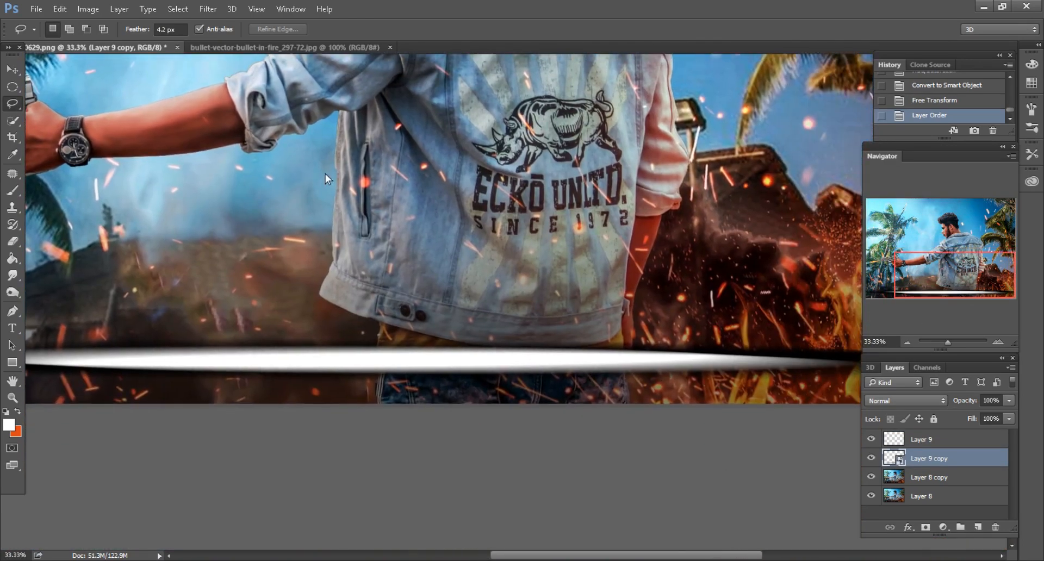
Stretch the black streak slightly upward with Free Transform to a height of 153.73% and a width of 150.99%
left_click(59, 9)
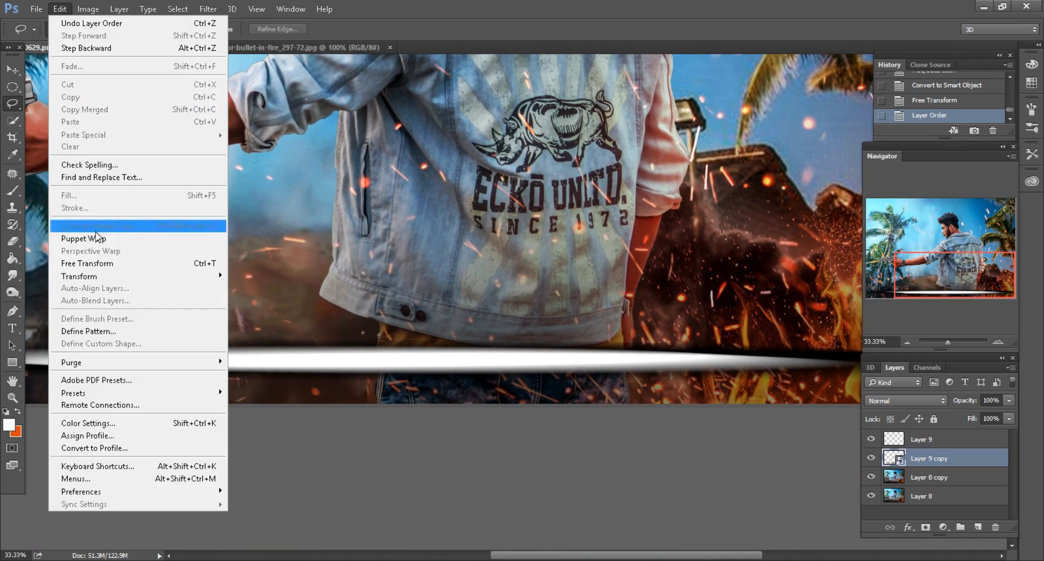
left_click(92, 265)
scroll(733, 362, "down", 1)
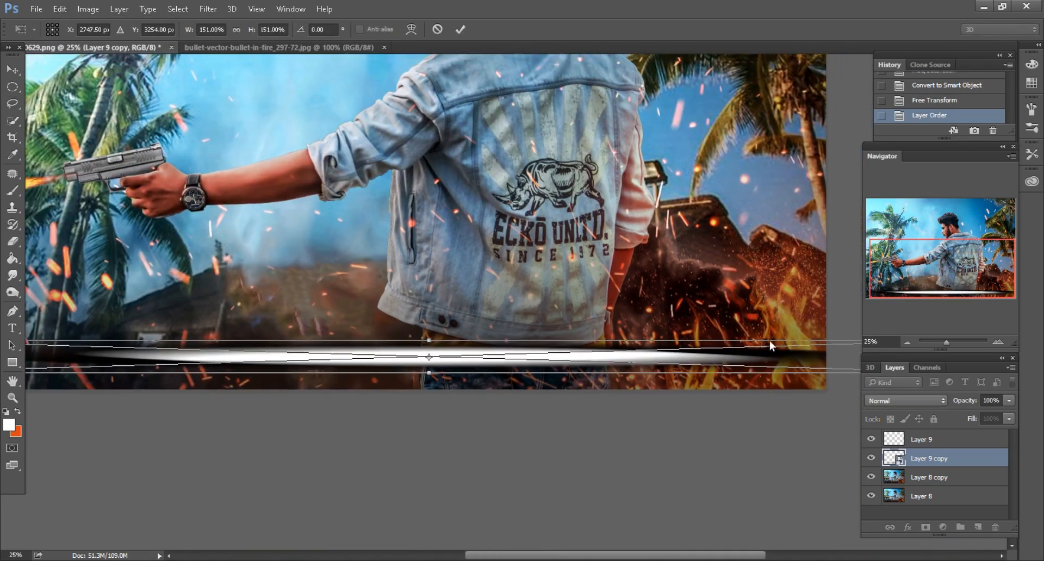
left_click_drag(769, 341, 769, 342)
scroll(722, 344, "down", 1)
scroll(722, 344, "left", 6)
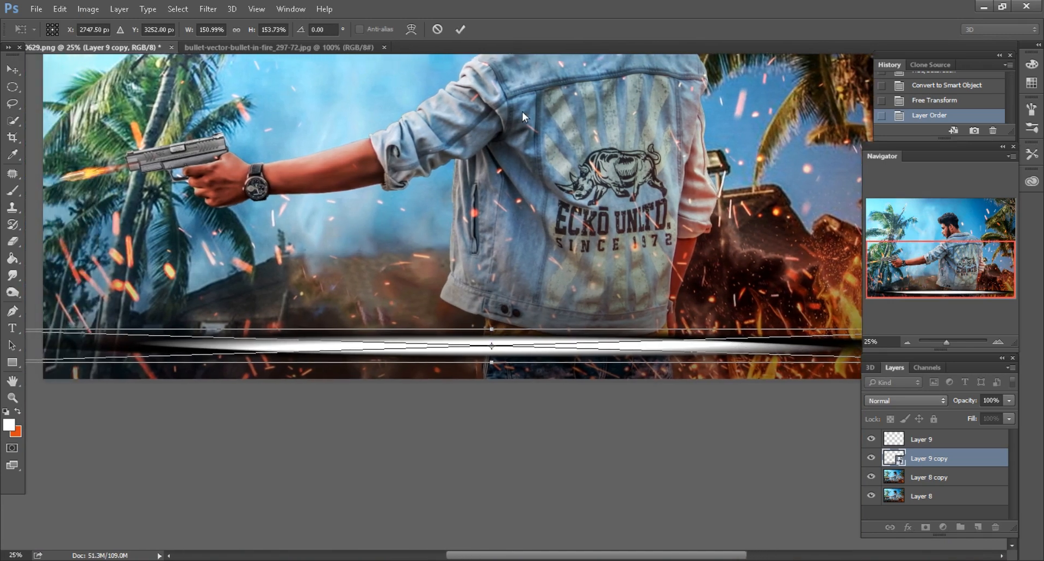
left_click(461, 29)
key("l")
Add a layer mask to the black streak layer and switch to the Brush tool
left_click(925, 527)
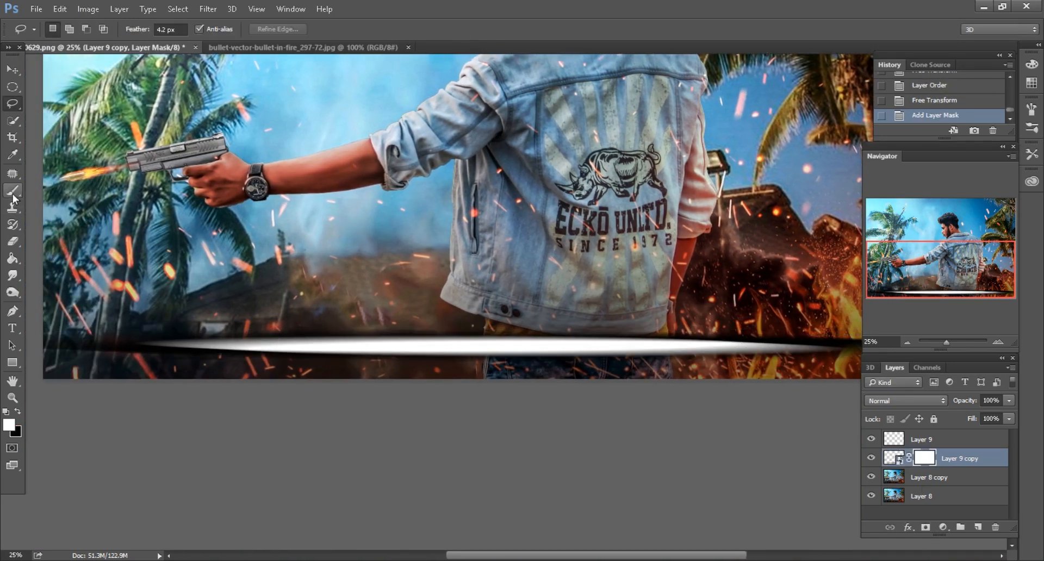
key("b")
scroll(359, 242, "right", 5)
scroll(364, 239, "down", 1)
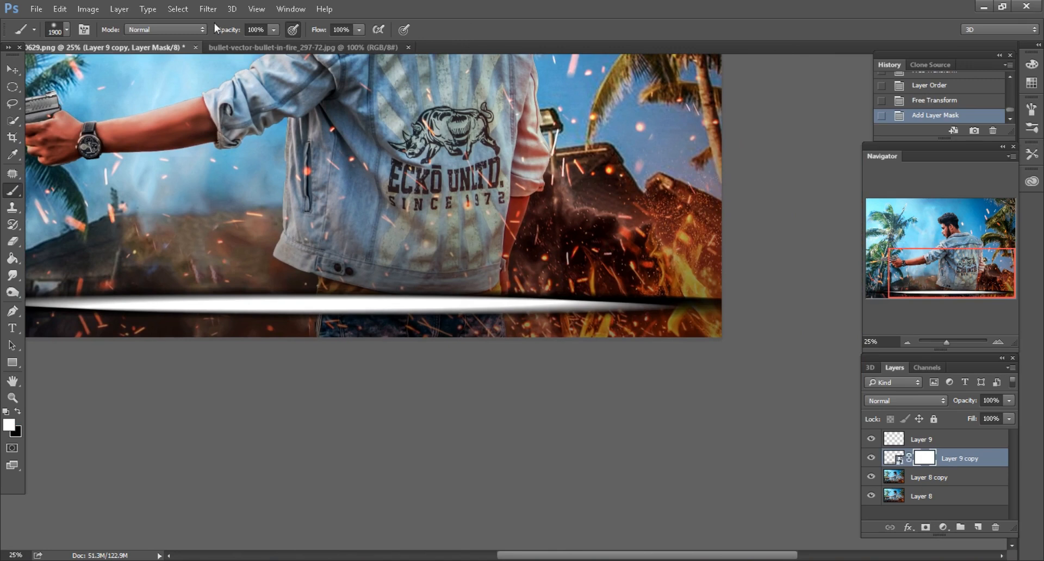
Fade the right end of the black streak by painting black on its mask with a 250-pixel brush at 73% opacity
key("bracketleft")
key("bracketleft")
key("bracketleft")
key("bracketleft")
key("bracketleft")
key("bracketleft")
key("bracketleft")
key("bracketleft")
key("bracketleft")
key("bracketleft")
key("bracketleft")
key("bracketleft")
key("bracketleft")
key("bracketleft")
key("bracketleft")
key("bracketleft")
key("bracketleft")
key("bracketleft")
key("bracketleft")
key("bracketleft")
left_click_drag(233, 31, 219, 31)
key("bracketright")
mouse_move(632, 283)
left_mouse_down()
mouse_move(705, 291)
mouse_move(628, 225)
mouse_move(666, 265)
mouse_move(639, 275)
mouse_move(707, 298)
left_mouse_up()
left_click_drag(701, 299, 777, 306)
left_click_drag(968, 288, 943, 288)
scroll(429, 350, "down", 2)
scroll(430, 350, "left", 1)
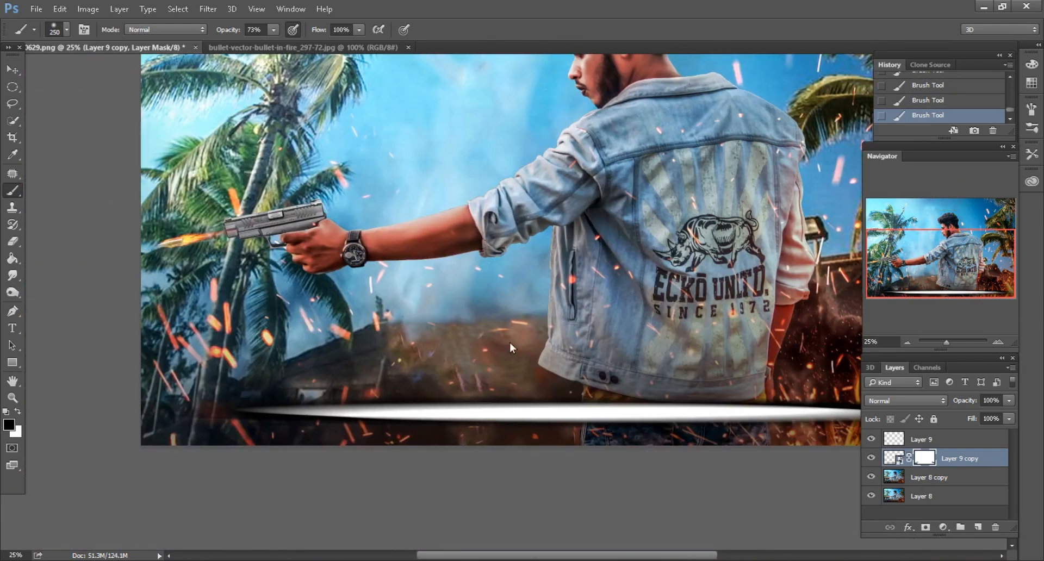
Examine the white streak and its black shadow along their full length, including the faded end
key("ctrl+minus")
key("ctrl+plus")
key("ctrl+plus")
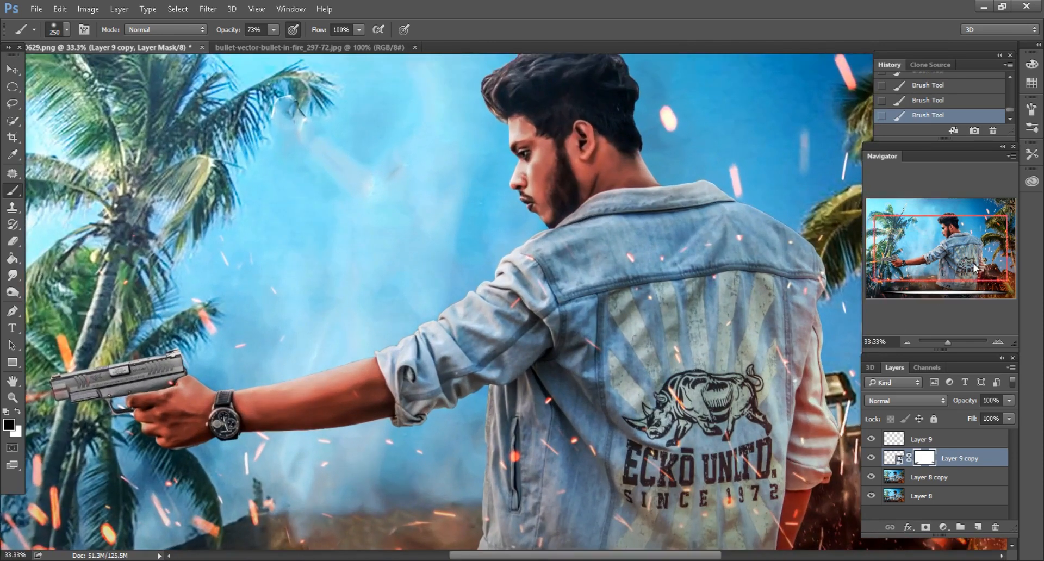
mouse_move(975, 268)
left_mouse_down()
mouse_move(990, 299)
mouse_move(1002, 298)
left_mouse_up()
key("[")
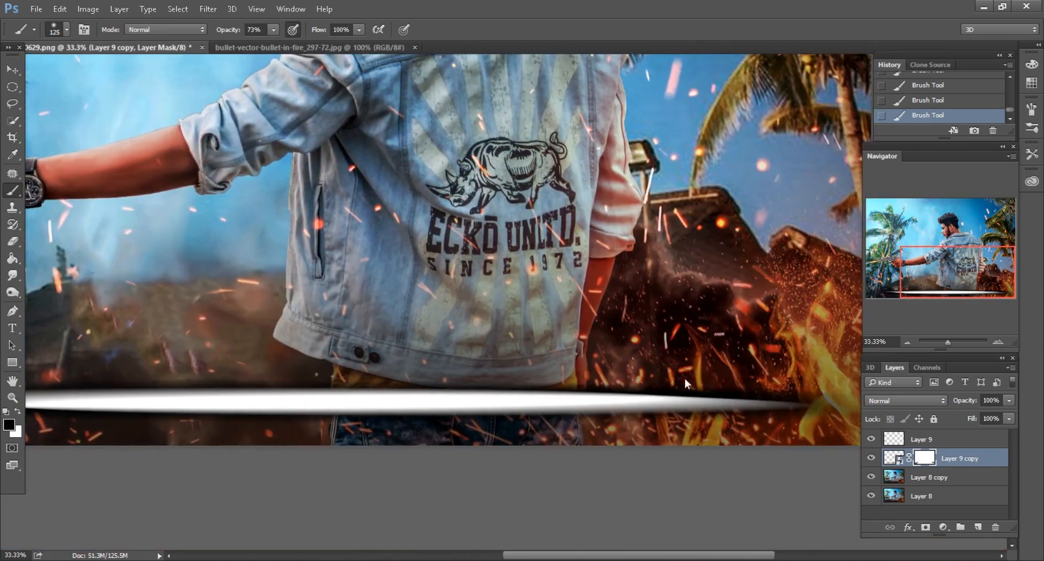
key("ctrl+minus")
key("ctrl+minus")
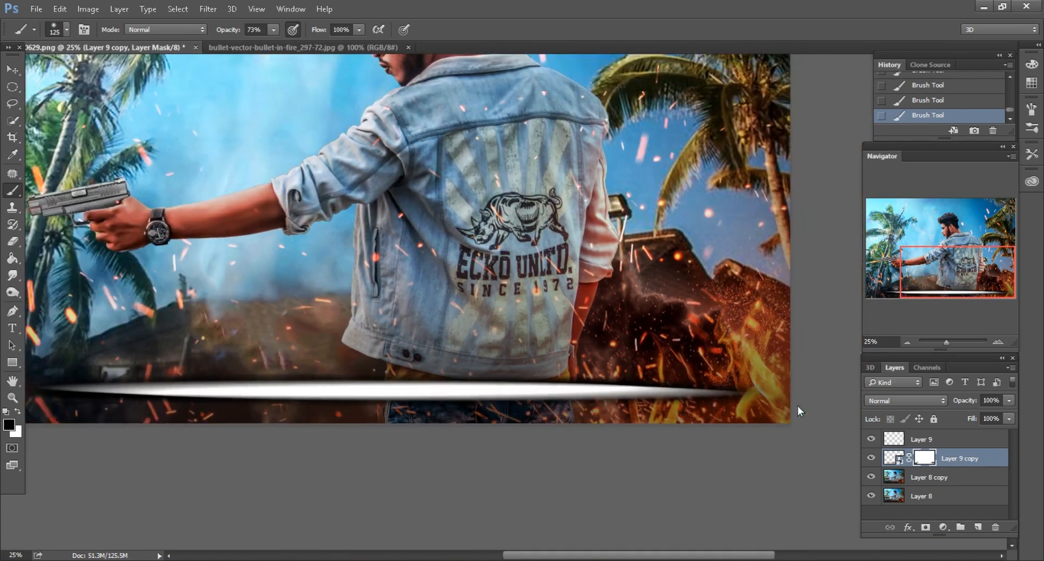
key("ctrl+plus")
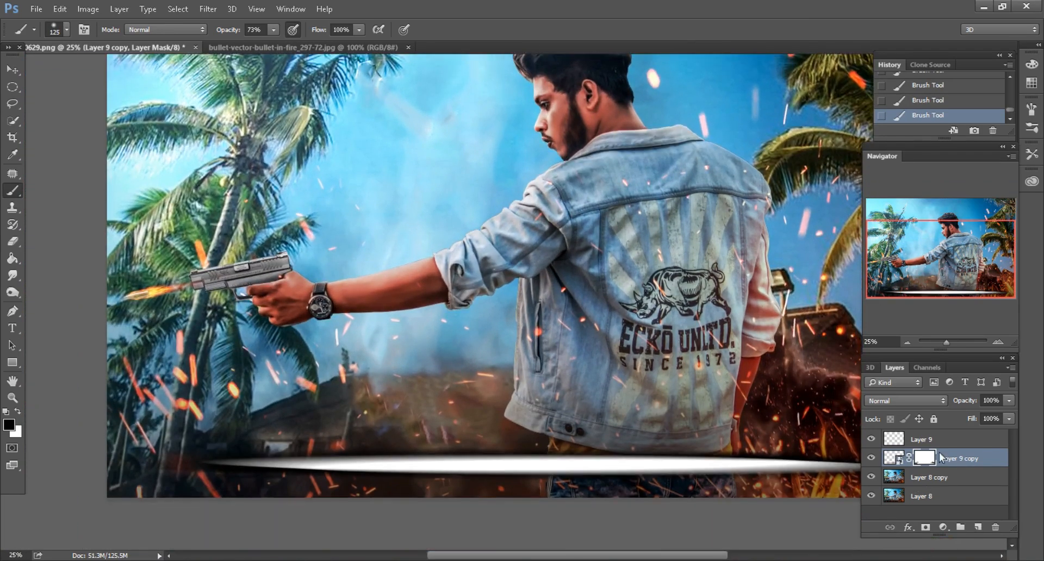
Convert the white streak layer to a smart object and reduce its height to 48.51% with Free Transform
left_click(940, 438)
right_click(941, 437)
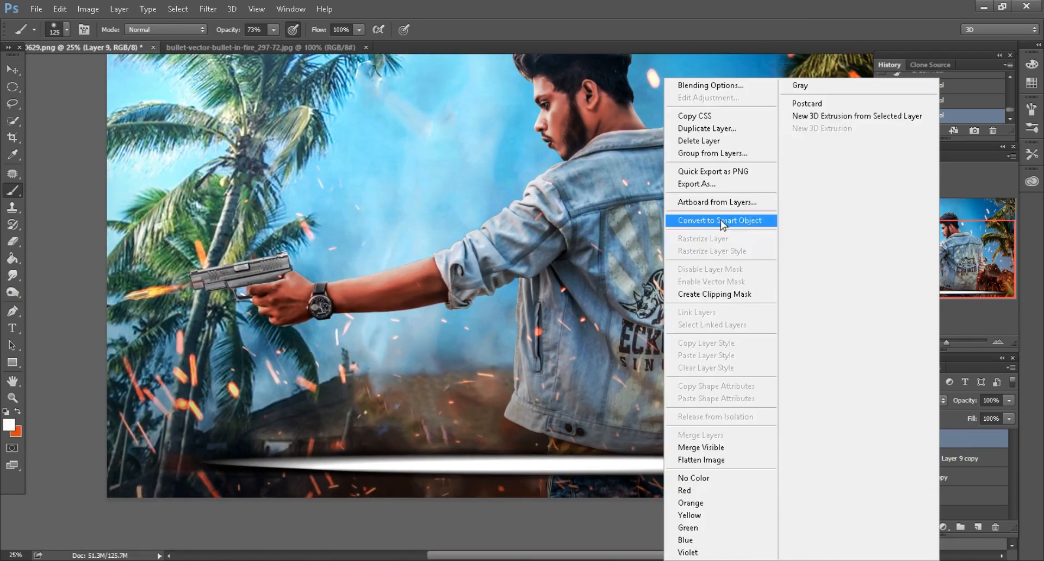
left_click(719, 219)
left_click(60, 9)
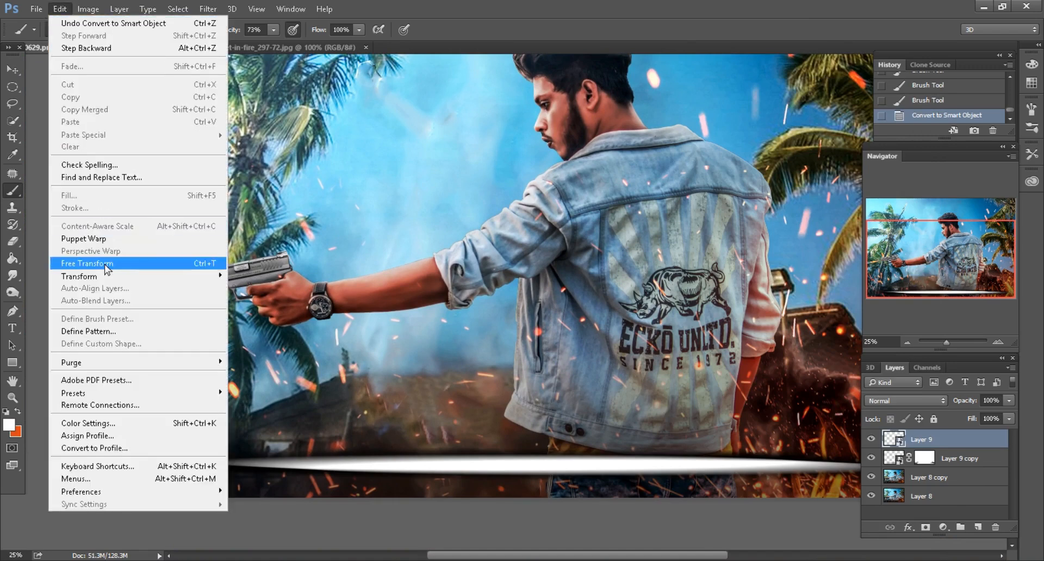
left_click(87, 263)
left_click_drag(555, 474, 555, 470)
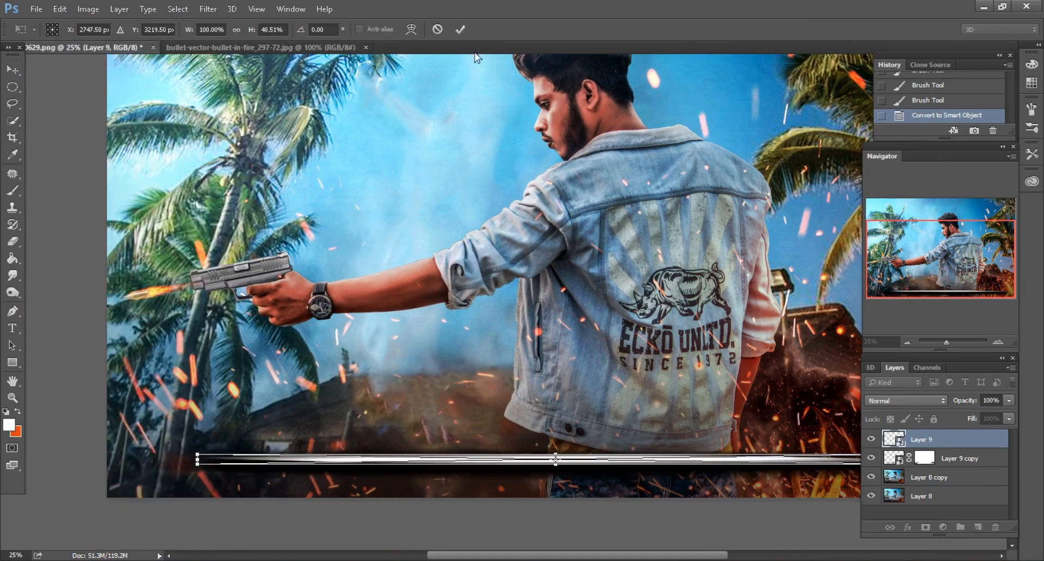
left_click(460, 30)
Move the thinned white streak down to the middle of its black shadow
scroll(592, 378, "down", 3)
mouse_move(592, 378)
left_mouse_down()
mouse_move(501, 354)
mouse_move(465, 360)
left_mouse_up()
key("ctrl+minus")
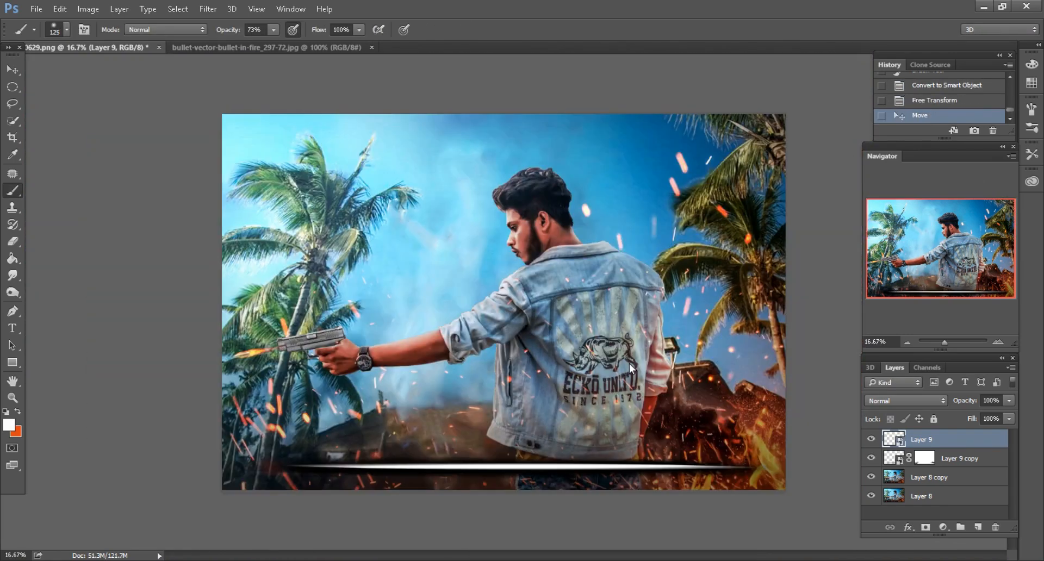
Add the white text "LOADING..." in Century Gothic Regular on a new type layer above Layer 8 copy
key("ctrl+plus")
key("ctrl+plus")
key("ctrl+plus")
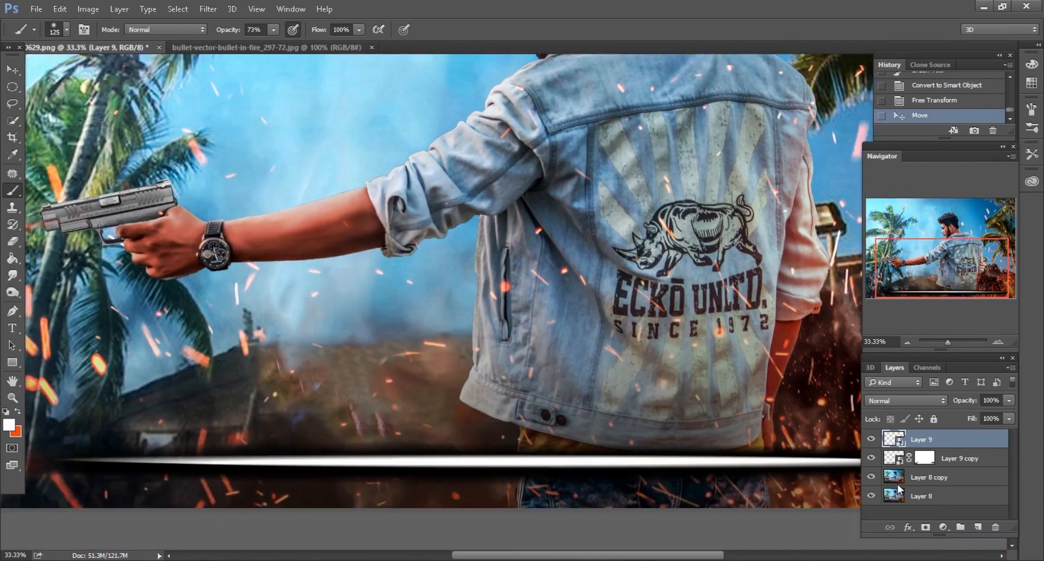
left_click(939, 462)
left_click(940, 479)
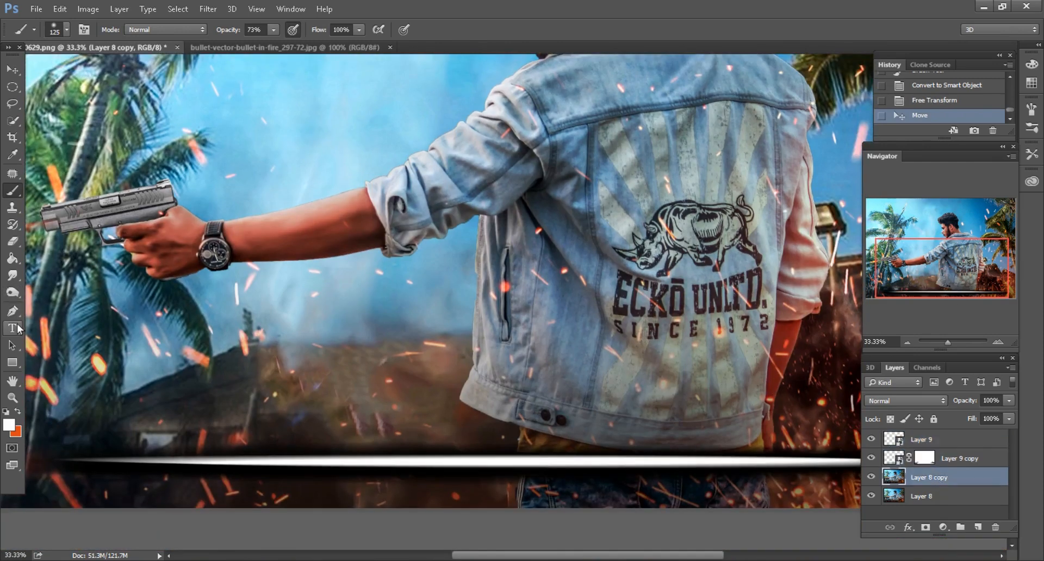
left_click(12, 328)
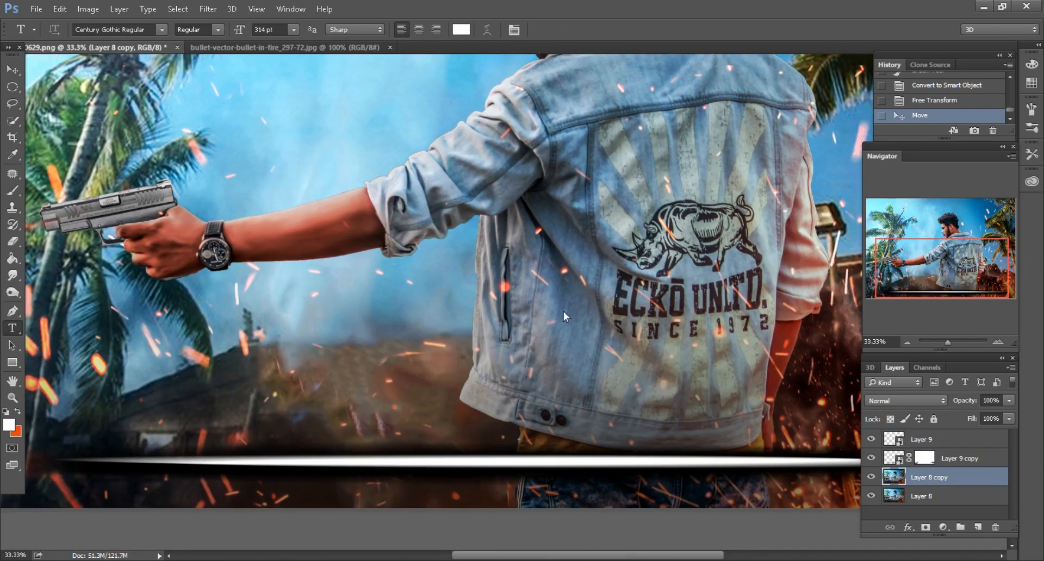
left_click(571, 253)
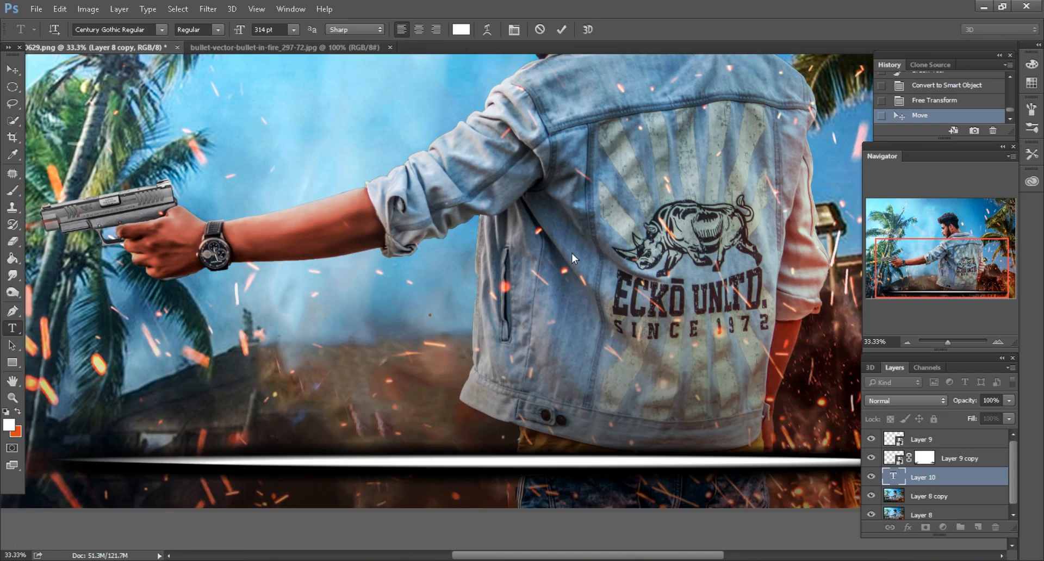
type("LO")
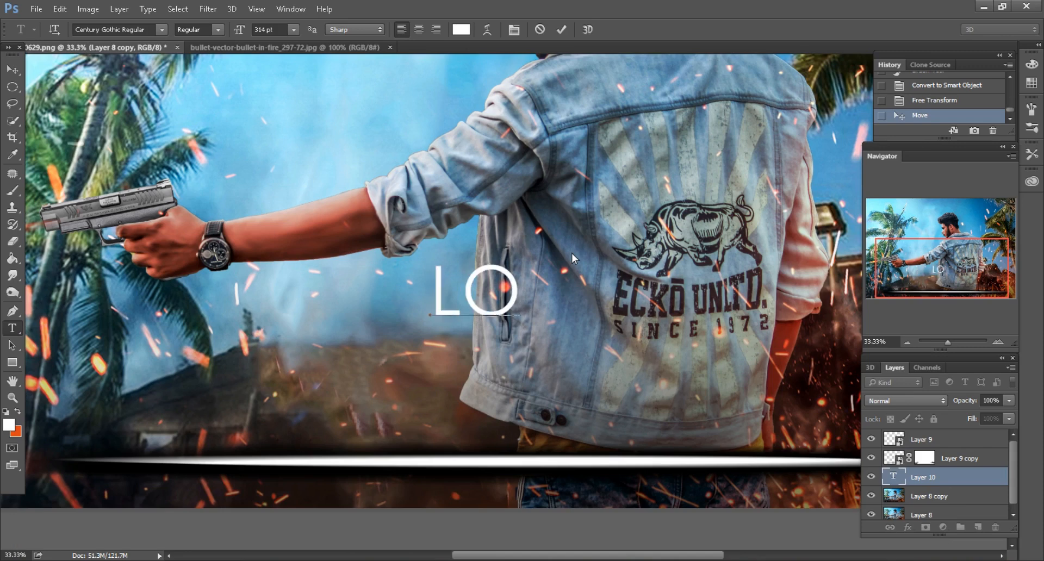
type("ADI")
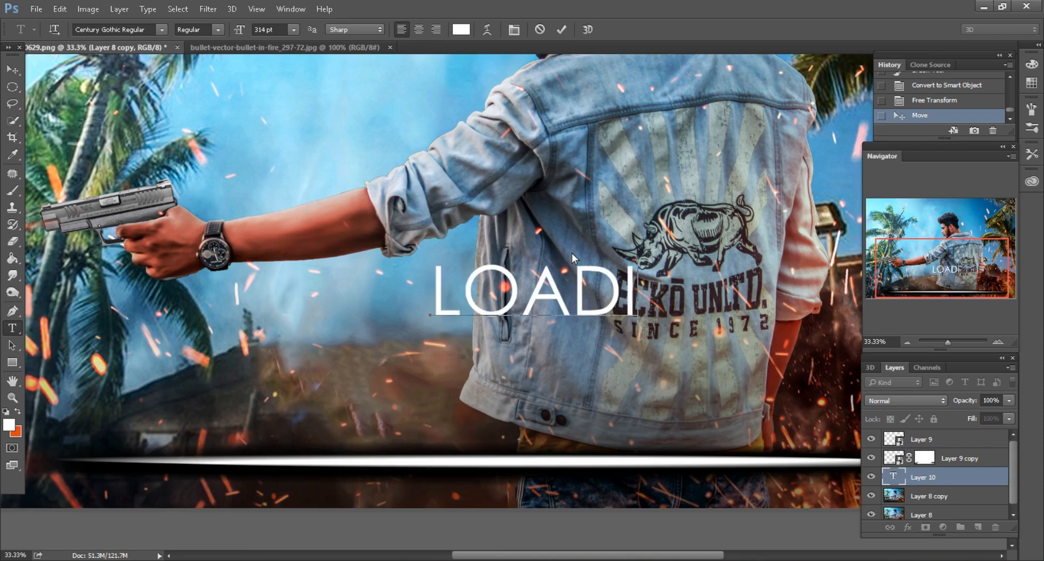
type("NG")
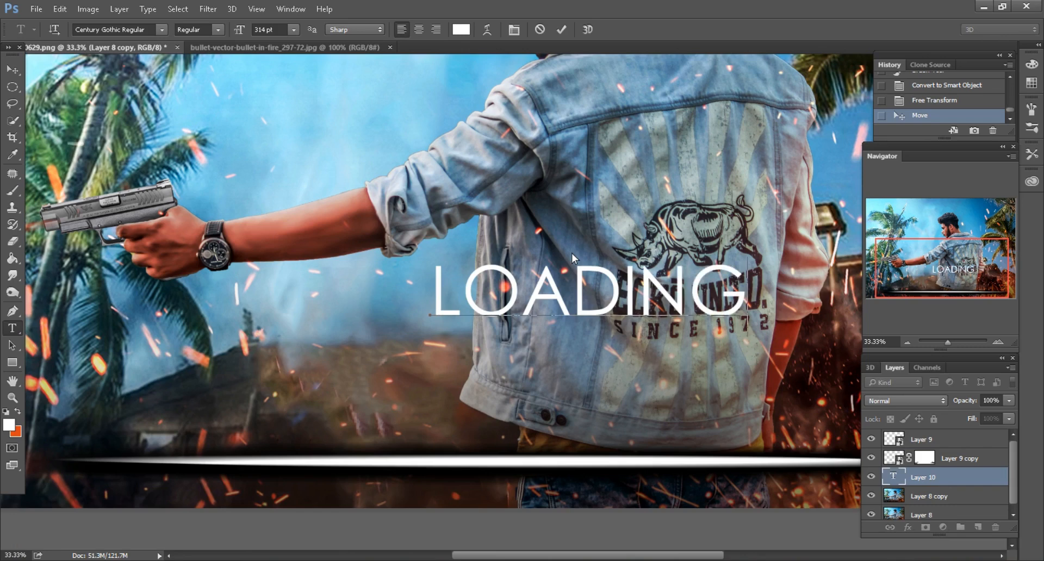
type("...")
Place the LOADING... text just above the middle of the streak and set its font size to 182 pt
key("ctrl+minus")
left_click_drag(531, 294, 478, 376)
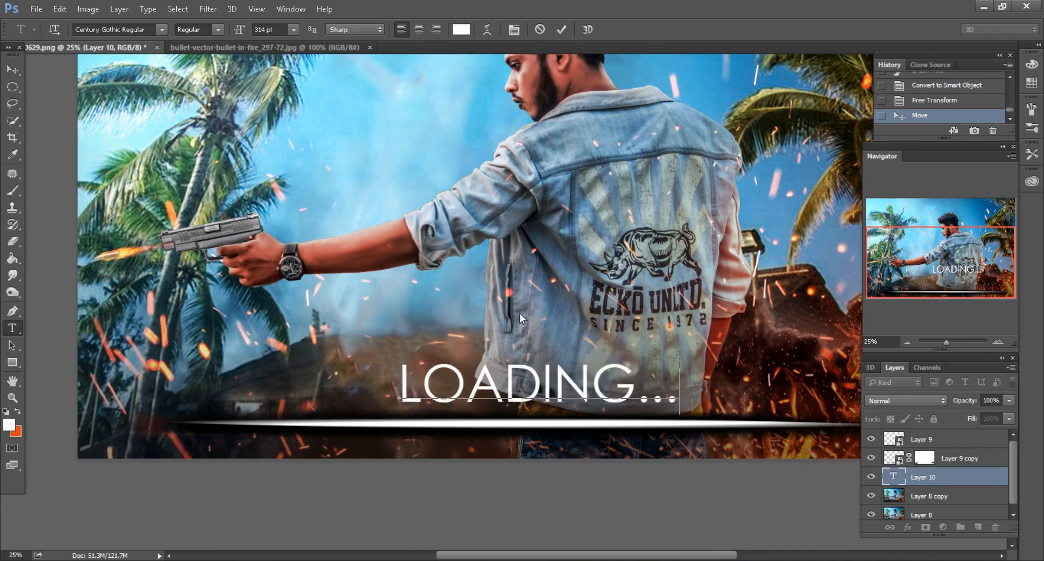
key("ctrl+a")
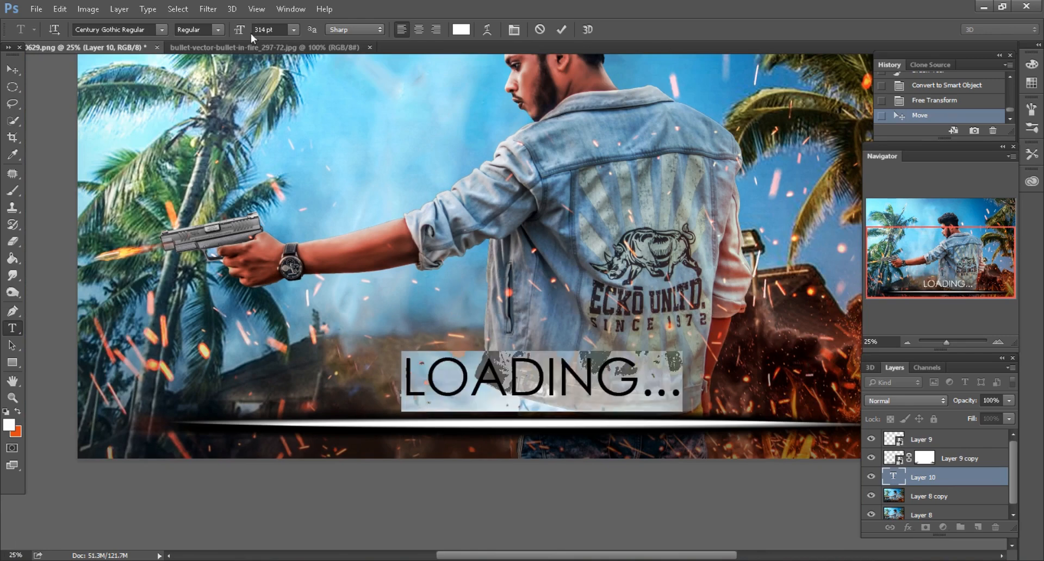
left_click_drag(250, 33, 157, 11)
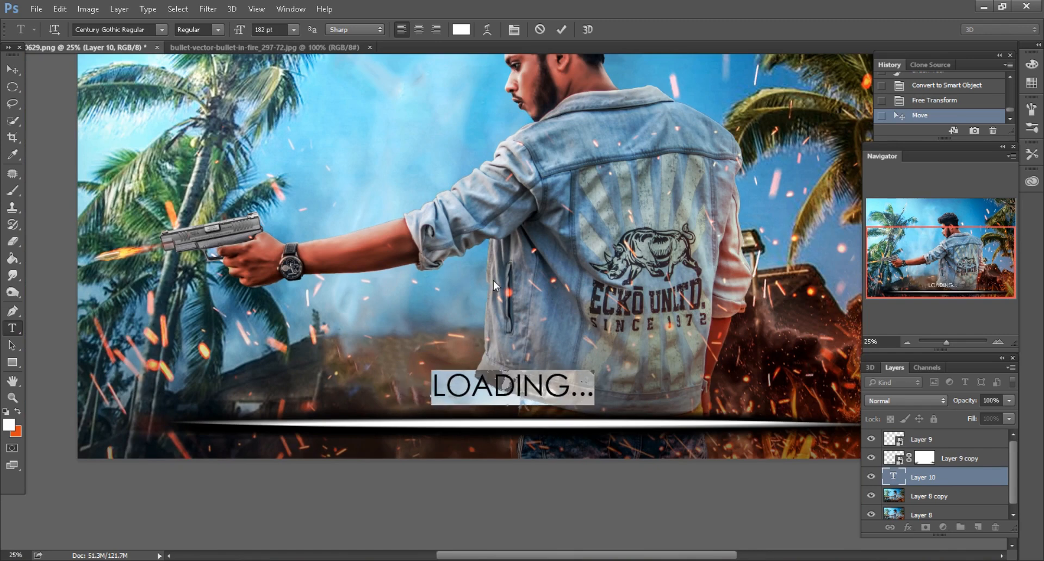
key("ctrl+minus")
left_click(562, 30)
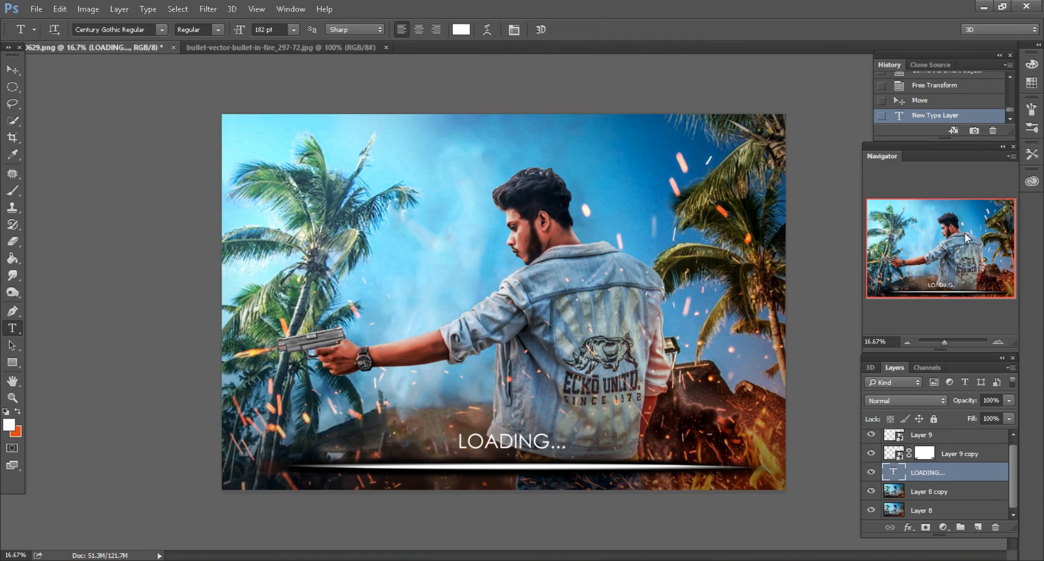
Move the LOADING... text straight down by about 0.74 cm, closer to the streak
key("ctrl+minus")
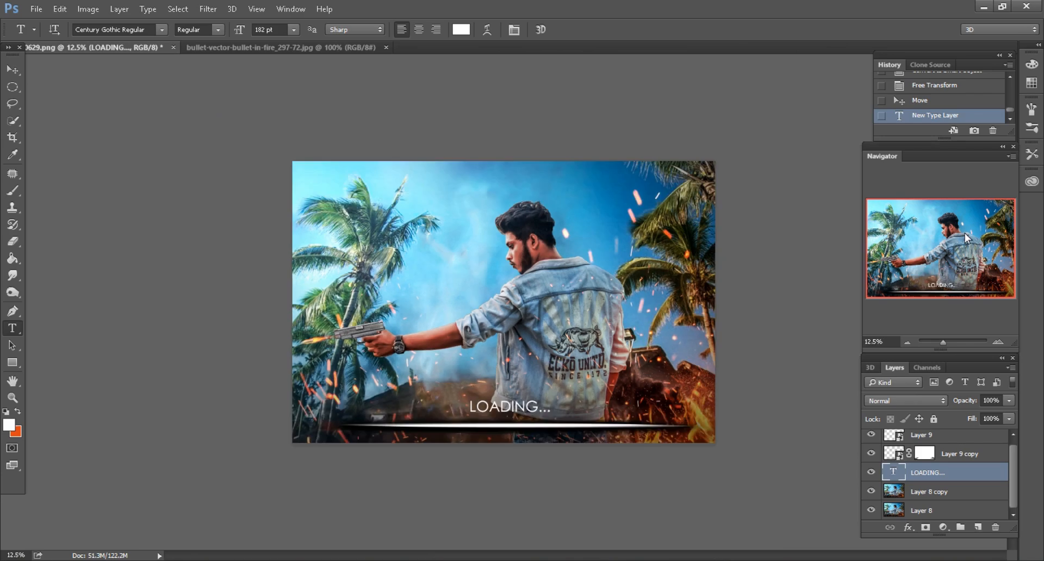
key("ctrl+plus")
key("ctrl+plus")
key("ctrl+plus")
left_click_drag(965, 233, 961, 290)
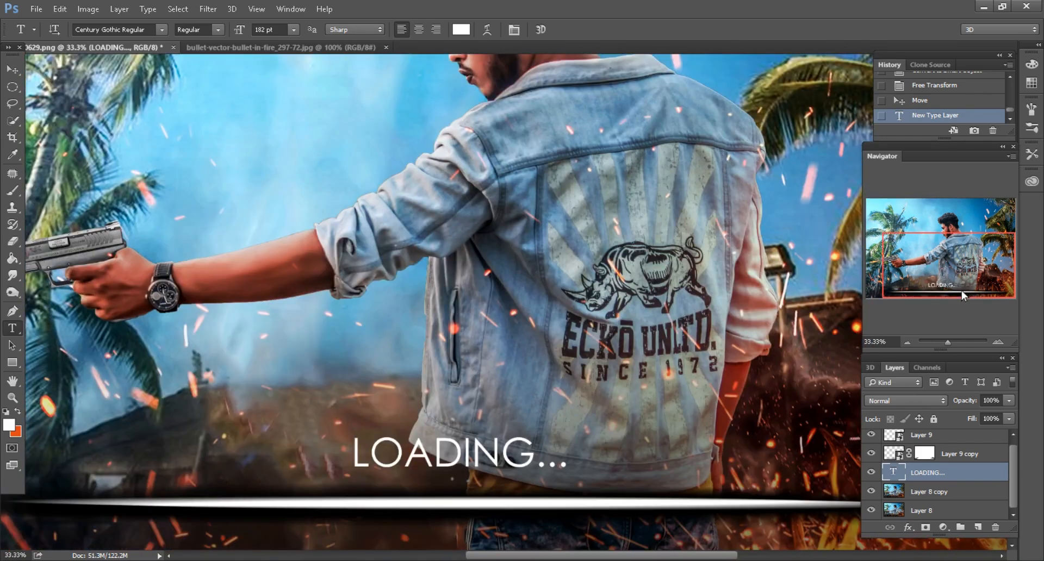
left_click_drag(526, 465, 527, 469)
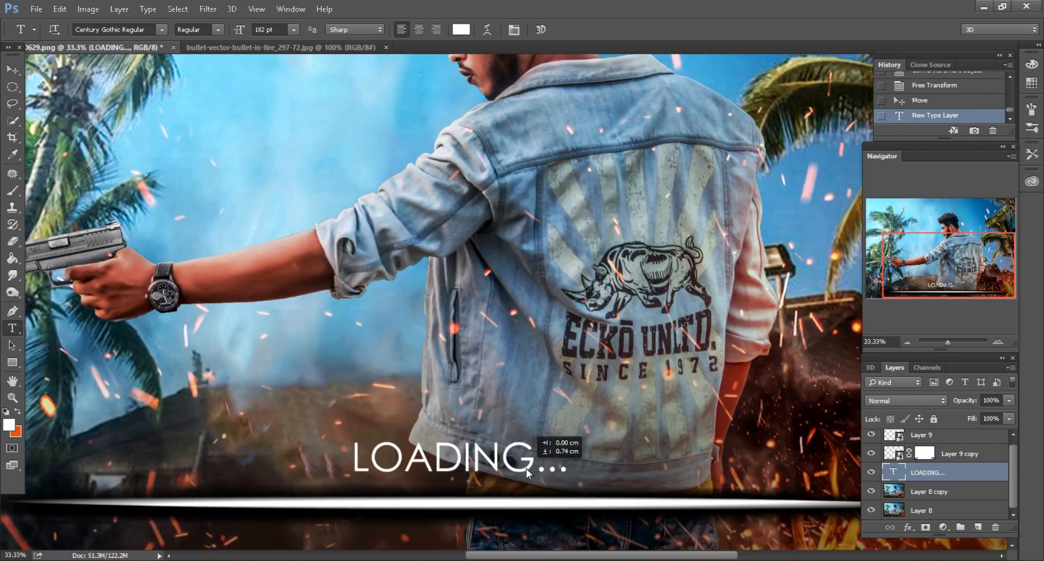
key("ctrl+minus")
key("ctrl+minus")
key("ctrl+minus")
left_click(15, 72)
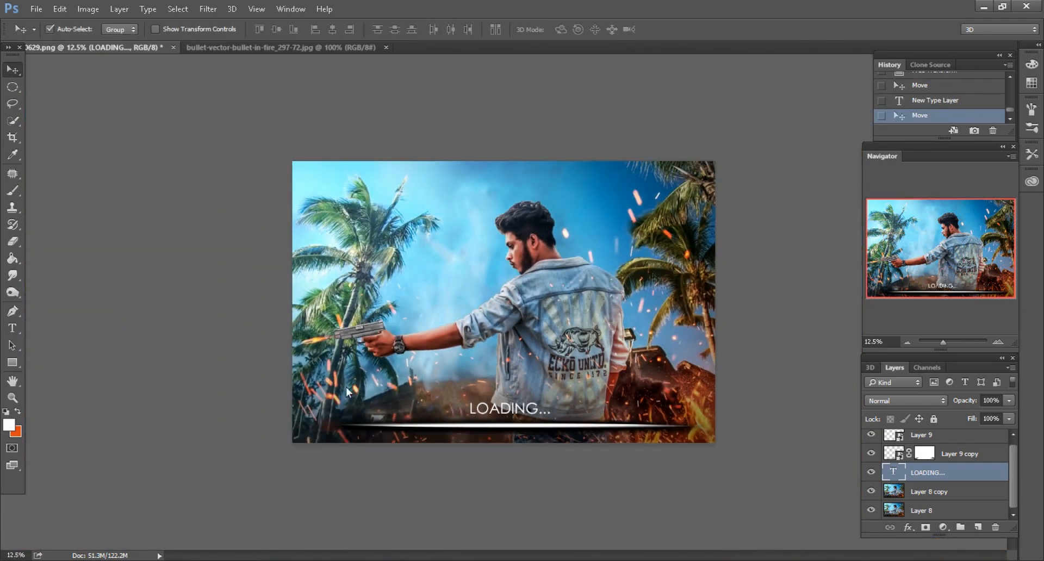
key("alt+Tab")
left_click(282, 226)
left_click_drag(295, 103, 629, 58)
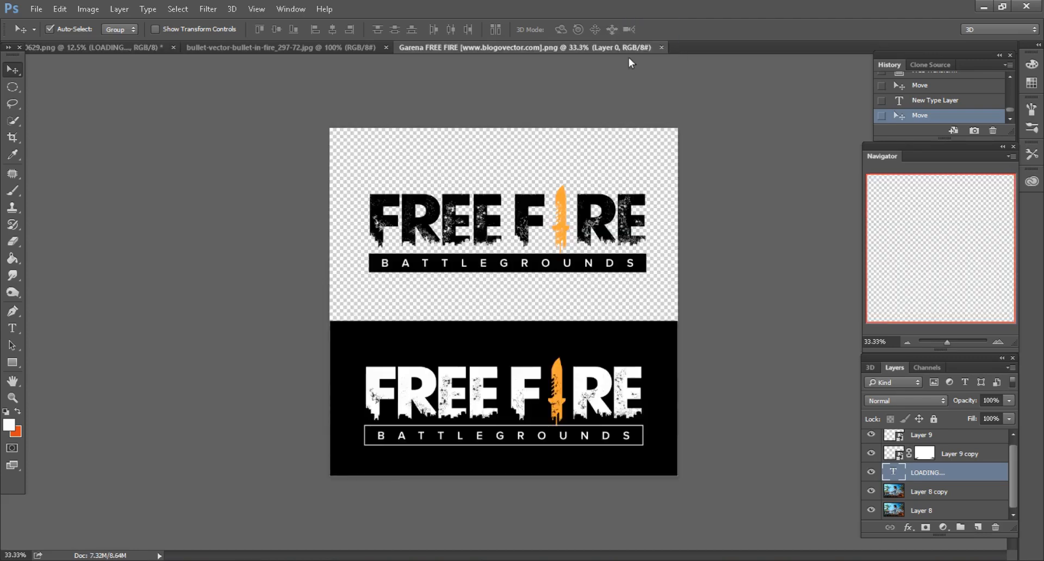
Select the black FREE FIRE BATTLEGROUNDS logo with the Lasso tool and copy it into the pistol composition beside the man's head
left_click(13, 104)
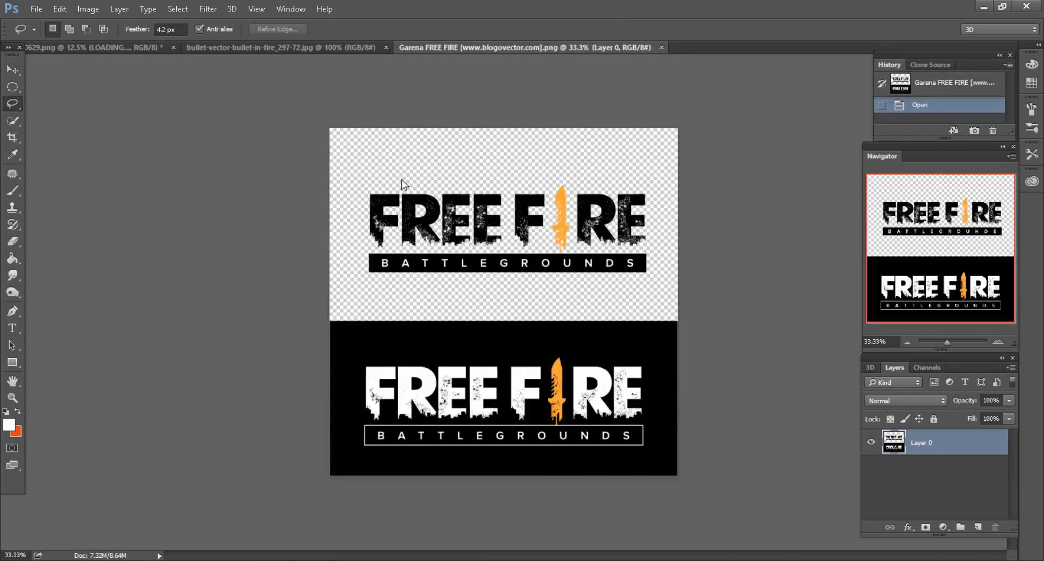
mouse_move(401, 179)
left_mouse_down()
mouse_move(353, 185)
mouse_move(368, 283)
left_mouse_up()
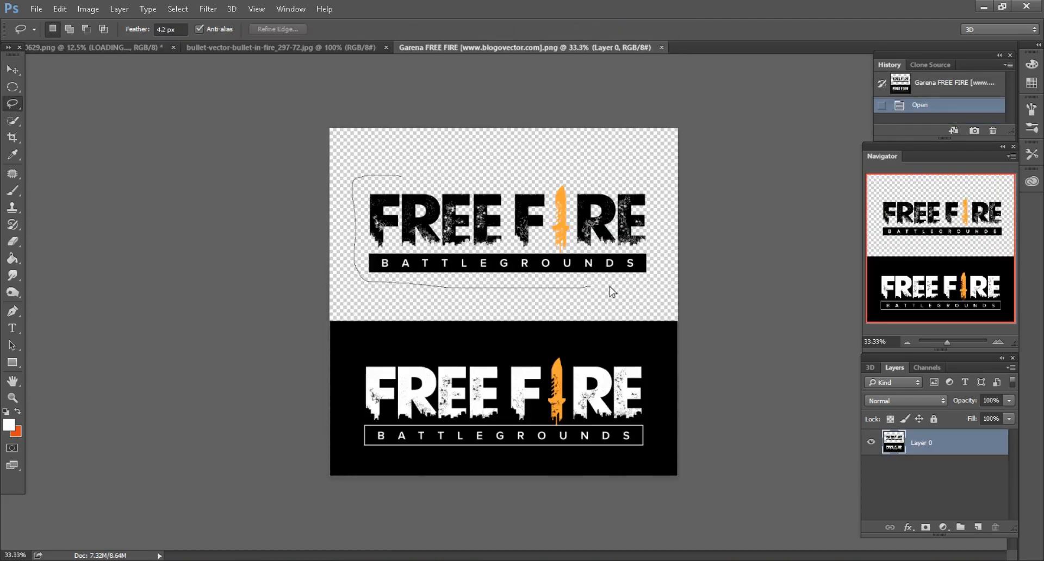
left_click_drag(429, 172, 431, 171)
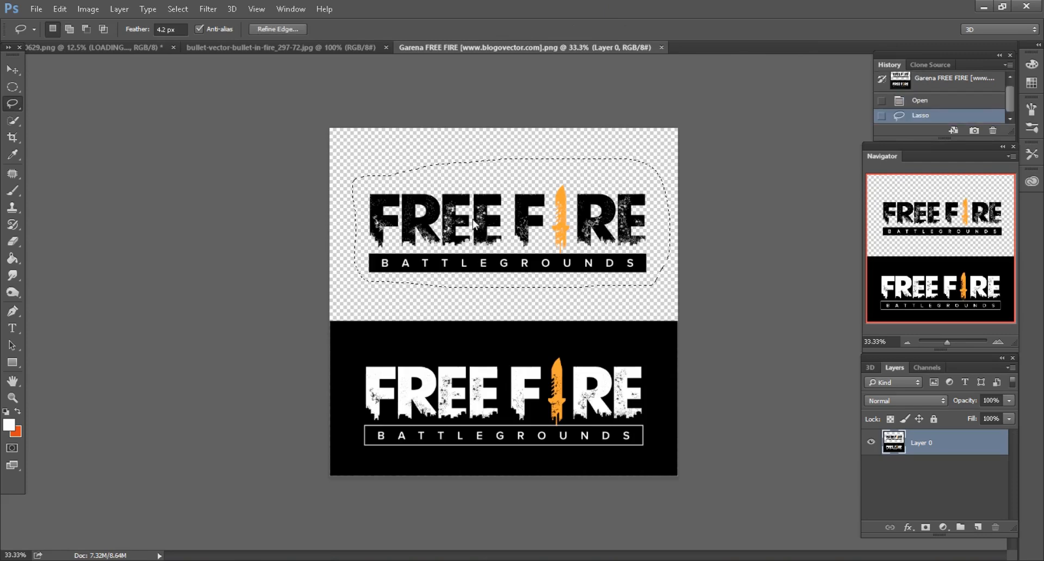
left_click(17, 72)
left_click_drag(407, 221, 582, 218)
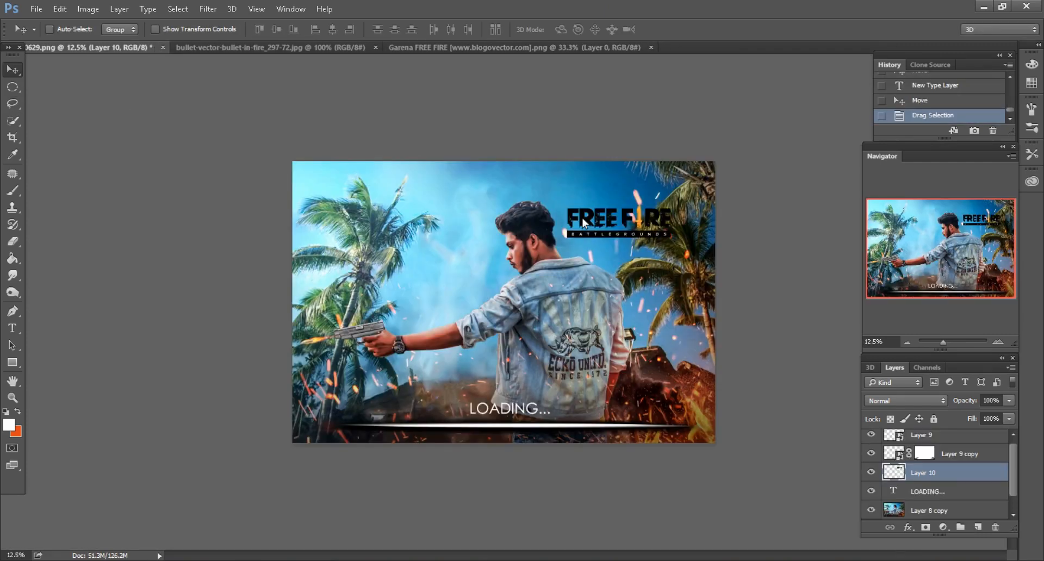
Move the FREE FIRE logo up and outward into the upper-right corner of the image, over the palm leaves
key("ctrl+plus")
key("ctrl+plus")
key("ctrl+plus")
scroll(762, 262, "up", 4)
scroll(762, 262, "right", 4)
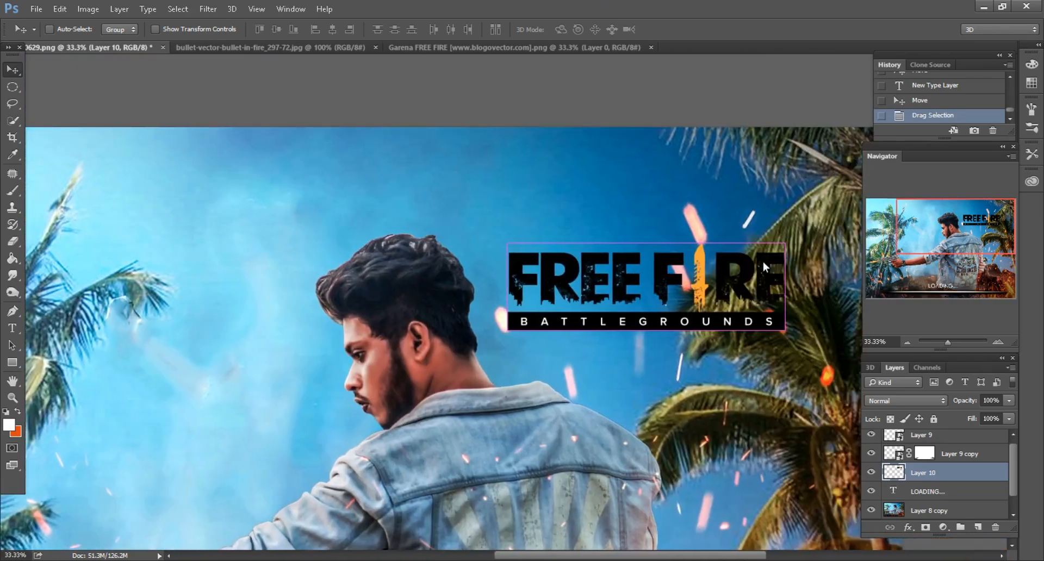
key("ctrl+plus")
scroll(720, 299, "right", 2)
scroll(721, 299, "up", 2)
scroll(721, 299, "right", 2)
key("ctrl+minus")
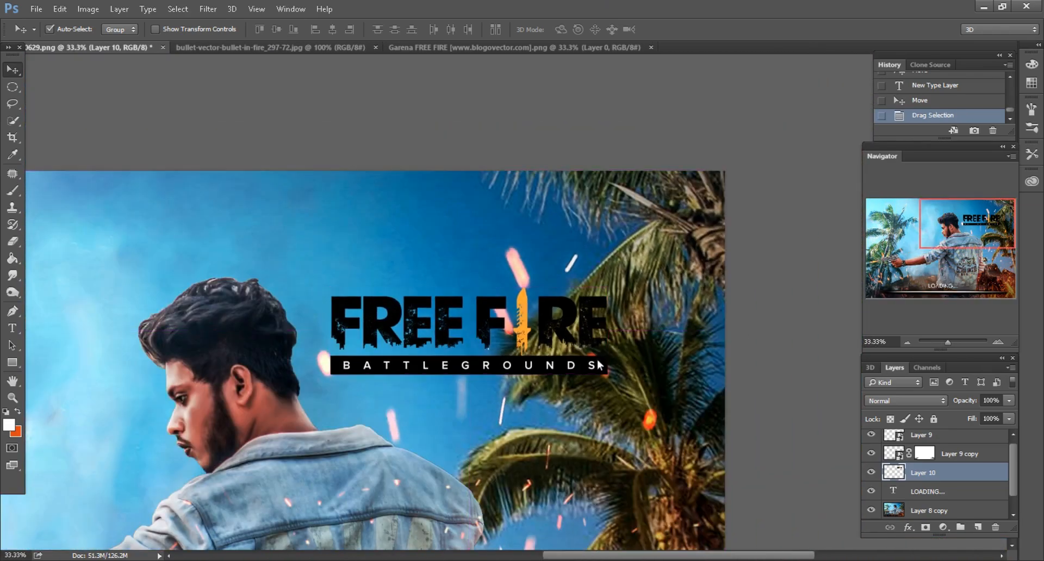
left_click_drag(602, 352, 690, 286)
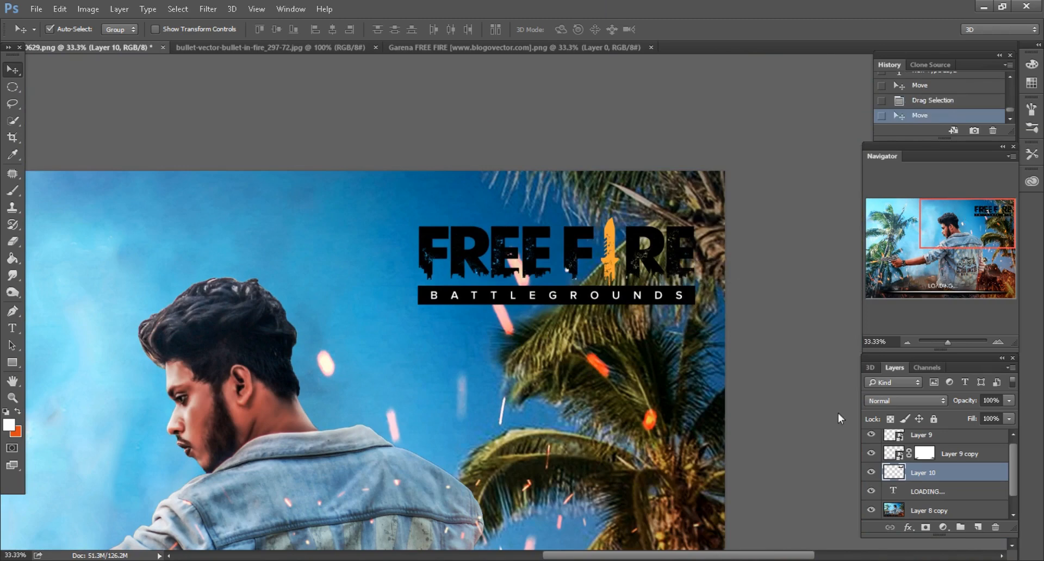
Convert the logo layer to a smart object and enlarge it to 113.01% width and 131.51% height with Free Transform
right_click(922, 470)
left_click(674, 221)
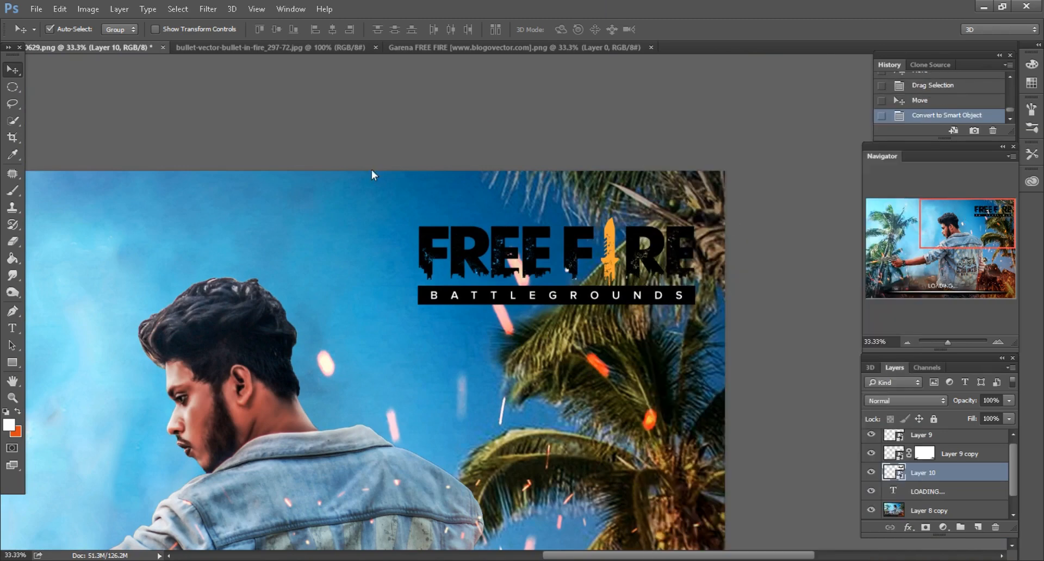
left_click(61, 13)
key("ctrl+t")
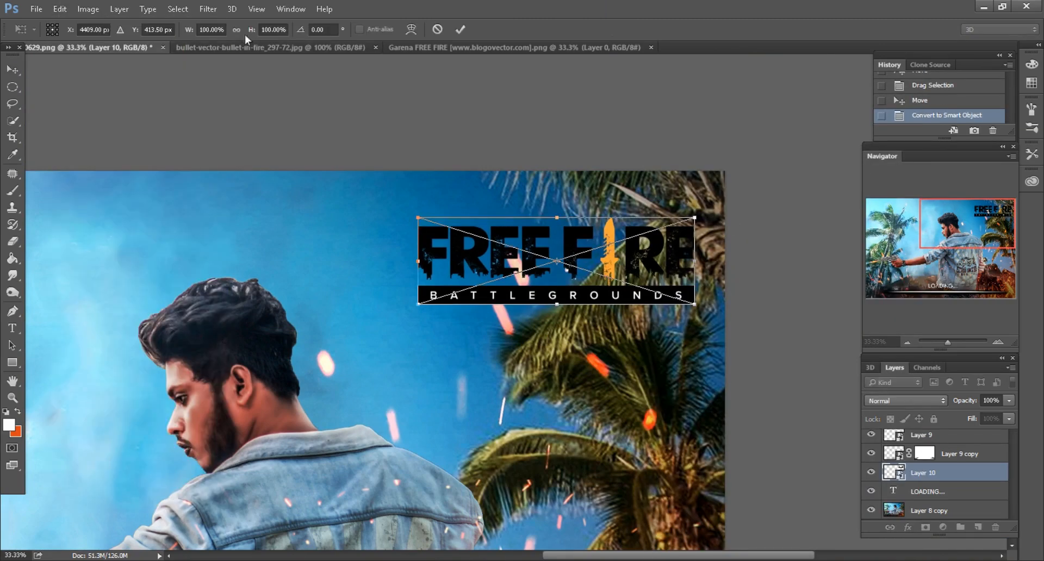
left_click_drag(249, 31, 258, 32)
left_click_drag(556, 212, 558, 196)
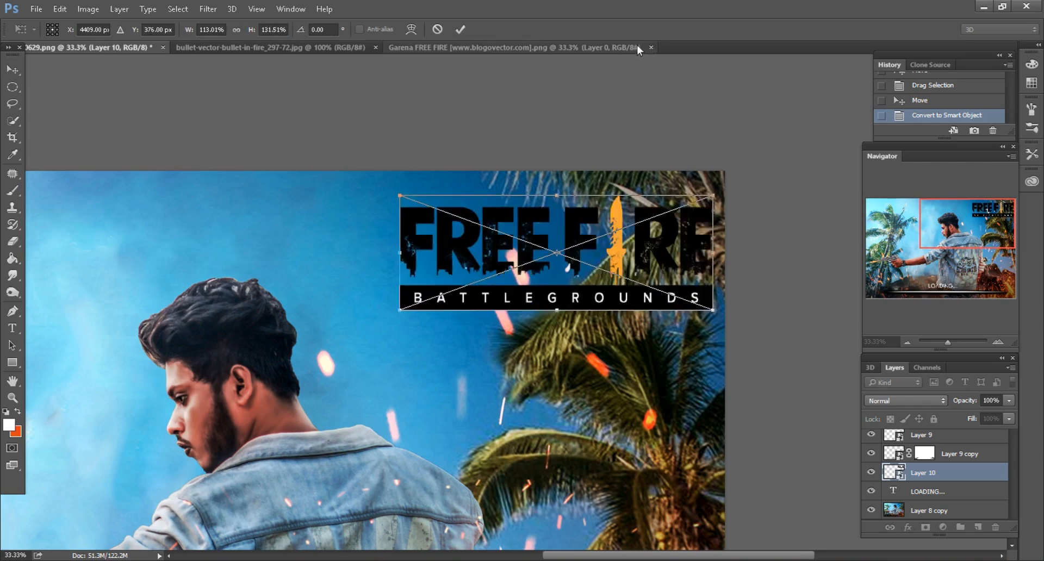
left_click(459, 29)
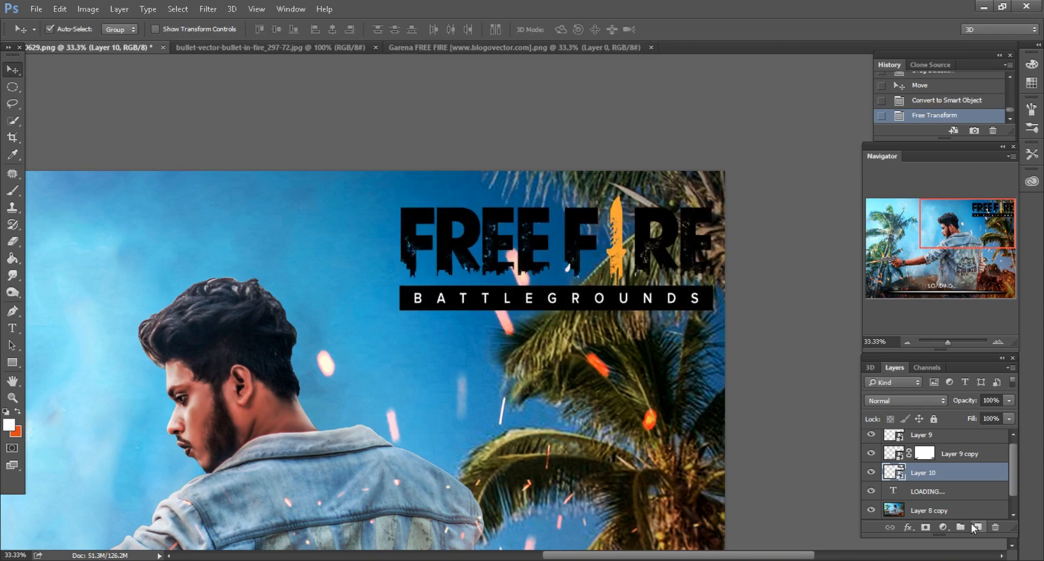
Add a new layer above the logo layer and load the FREE FIRE logo's outline as a selection
left_click(977, 527)
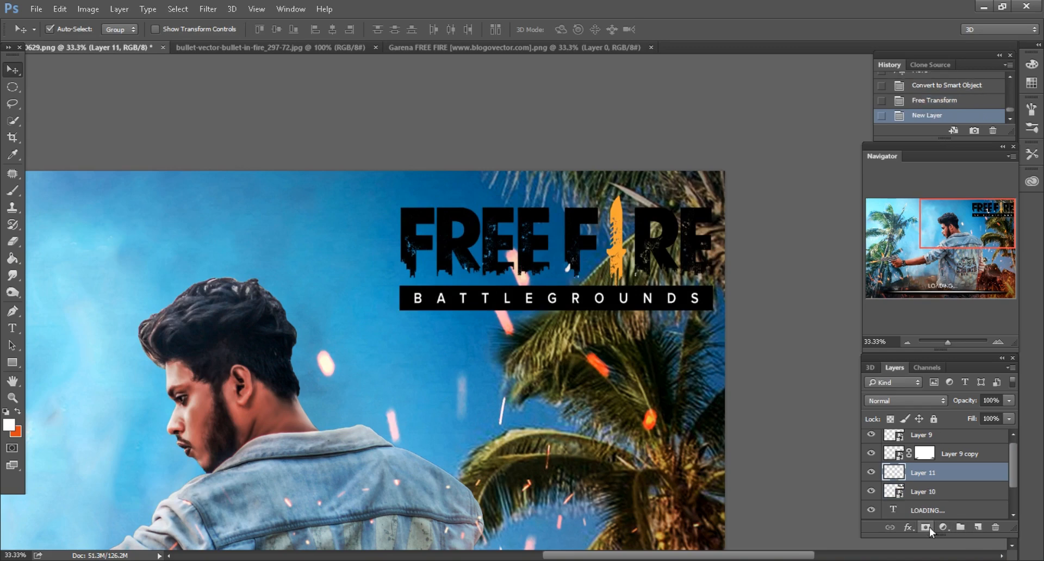
left_click(892, 493, "ctrl")
key("ctrl+plus")
Set up a hard round Brush at 125 px with 100% opacity
left_click(11, 190)
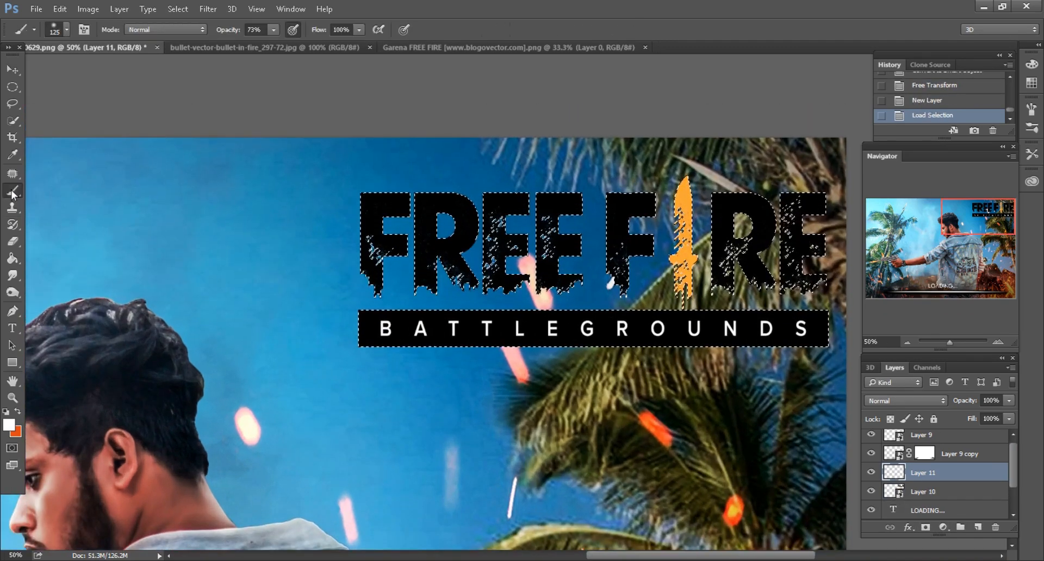
left_click_drag(221, 29, 291, 31)
right_click(371, 169)
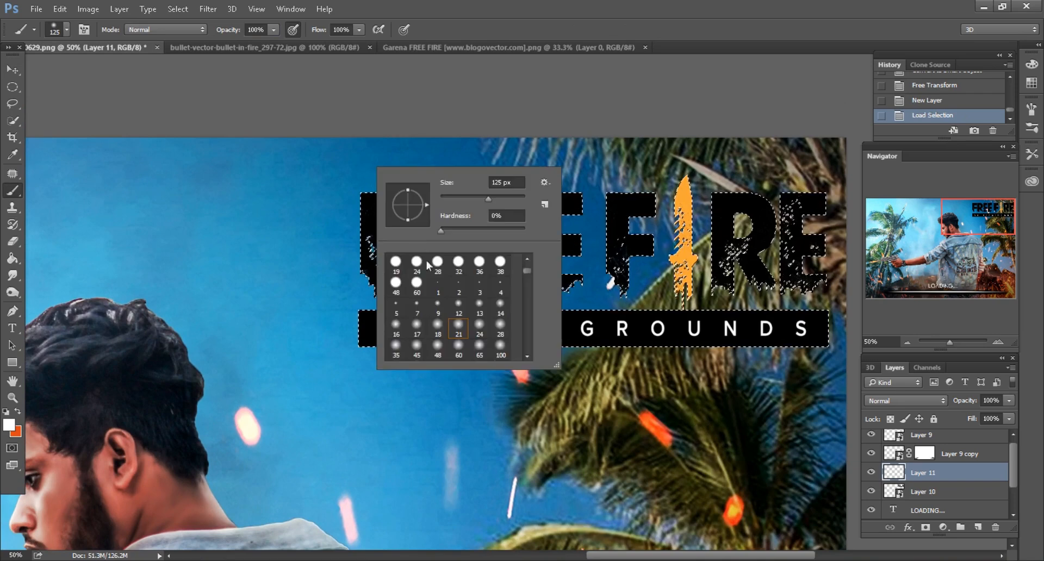
double_click(428, 262)
key("bracketright")
key("bracketright")
key("bracketright")
key("bracketright")
key("bracketright")
key("bracketright")
key("bracketright")
key("bracketright")
key("bracketright")
Paint the logo letters FREE and F white inside the selection, reducing the brush to 100 px for the F
mouse_move(438, 229)
left_mouse_down()
mouse_move(460, 218)
mouse_move(408, 208)
mouse_move(359, 226)
mouse_move(373, 193)
mouse_move(416, 250)
mouse_move(397, 238)
left_mouse_up()
mouse_move(384, 250)
left_mouse_down()
mouse_move(370, 281)
mouse_move(538, 256)
mouse_move(562, 229)
mouse_move(549, 269)
mouse_move(525, 283)
mouse_move(641, 217)
mouse_move(679, 233)
left_mouse_up()
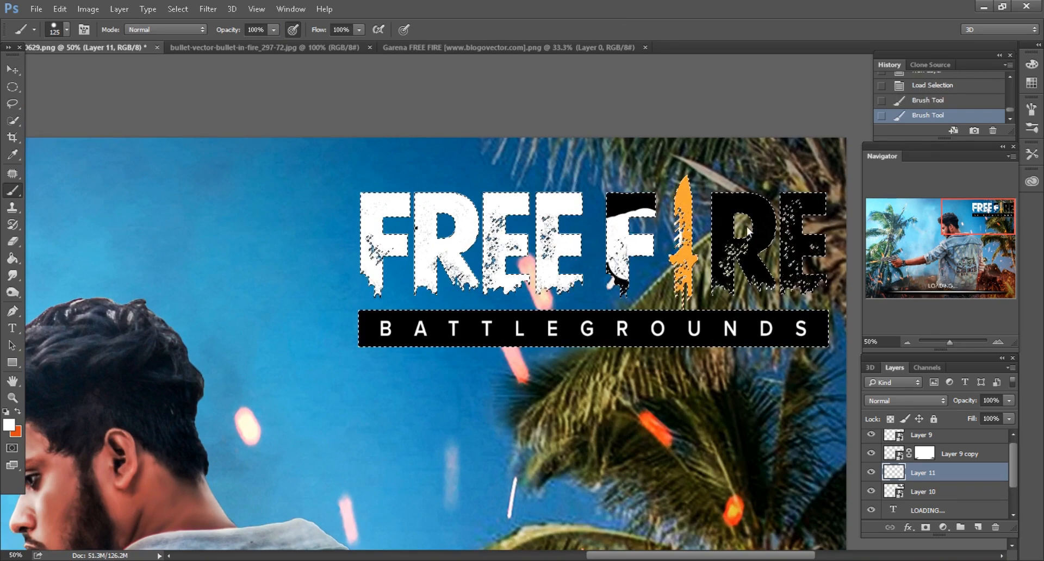
left_click(910, 102)
key("bracketleft")
mouse_move(634, 259)
left_mouse_down()
mouse_move(630, 231)
mouse_move(644, 217)
mouse_move(643, 250)
mouse_move(621, 286)
mouse_move(622, 197)
left_mouse_up()
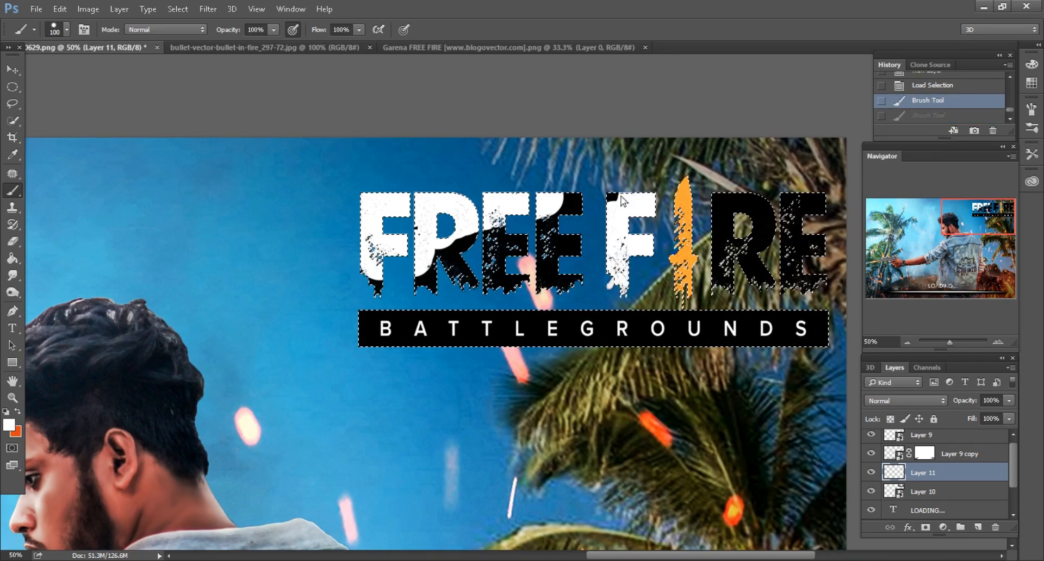
mouse_move(557, 251)
left_mouse_down()
mouse_move(521, 241)
mouse_move(505, 256)
mouse_move(499, 236)
mouse_move(402, 286)
mouse_move(365, 284)
mouse_move(569, 277)
mouse_move(506, 281)
left_mouse_up()
Paint the logo letters R and E after the orange knife white, and remove the selection
scroll(485, 281, "right", 3)
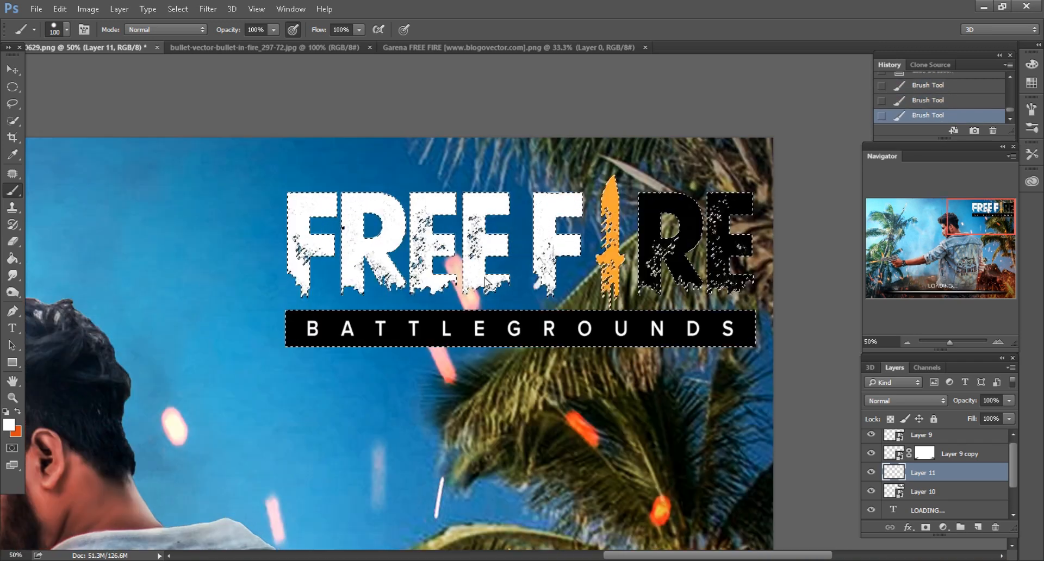
scroll(601, 255, "right", 3)
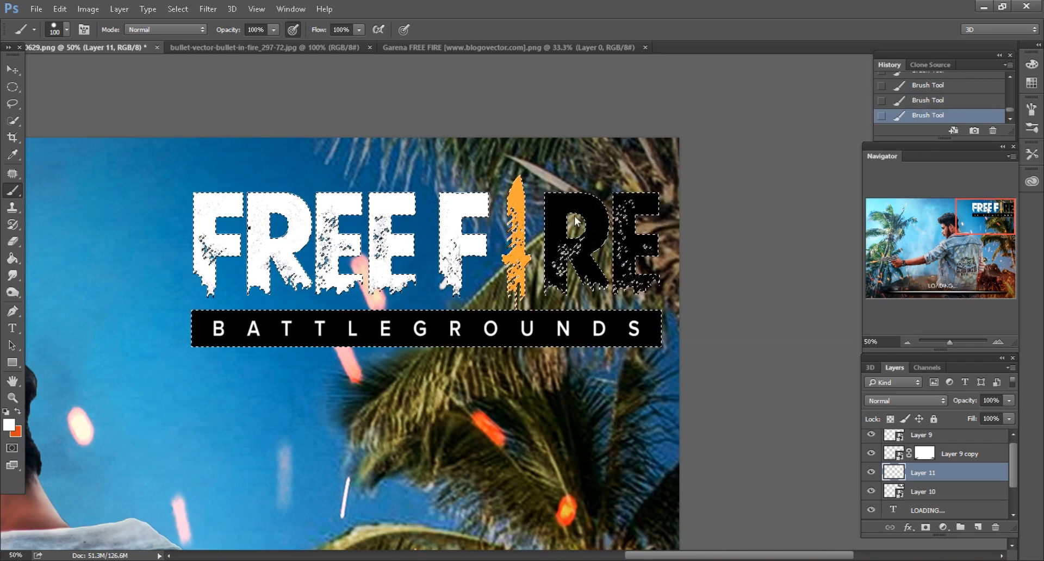
mouse_move(574, 216)
left_mouse_down()
mouse_move(549, 234)
mouse_move(598, 283)
mouse_move(583, 268)
mouse_move(641, 280)
mouse_move(613, 261)
left_mouse_up()
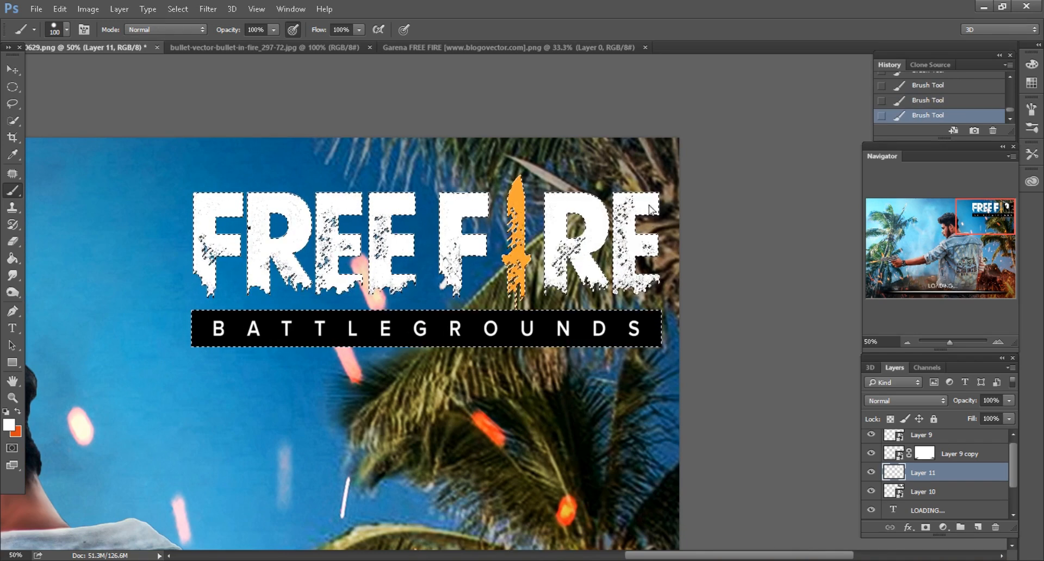
left_click(12, 103)
key("ctrl+d")
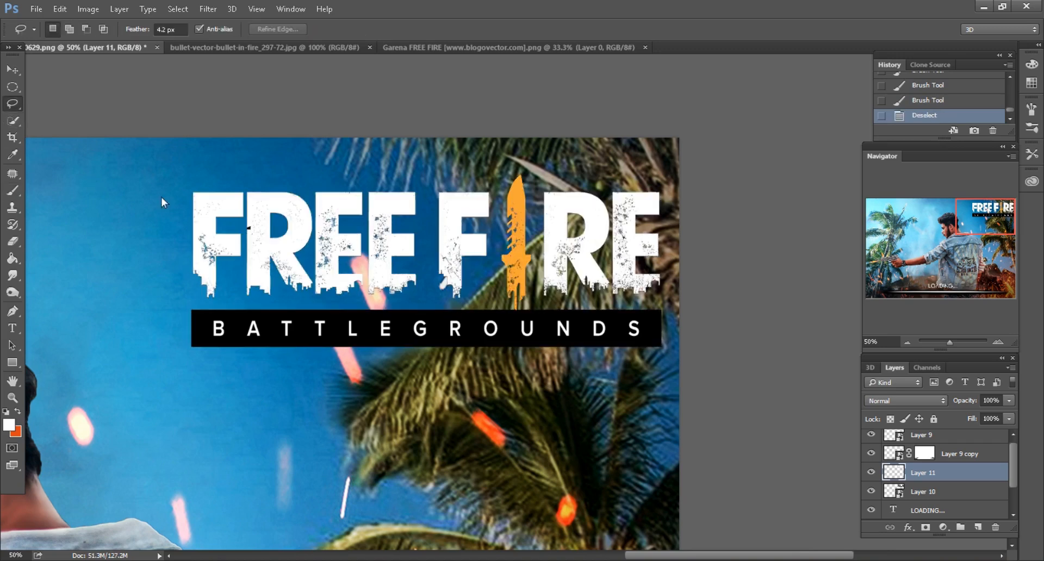
Merge all visible layers into one and duplicate the merged layer
key("ctrl+minus")
key("ctrl+minus")
key("ctrl+minus")
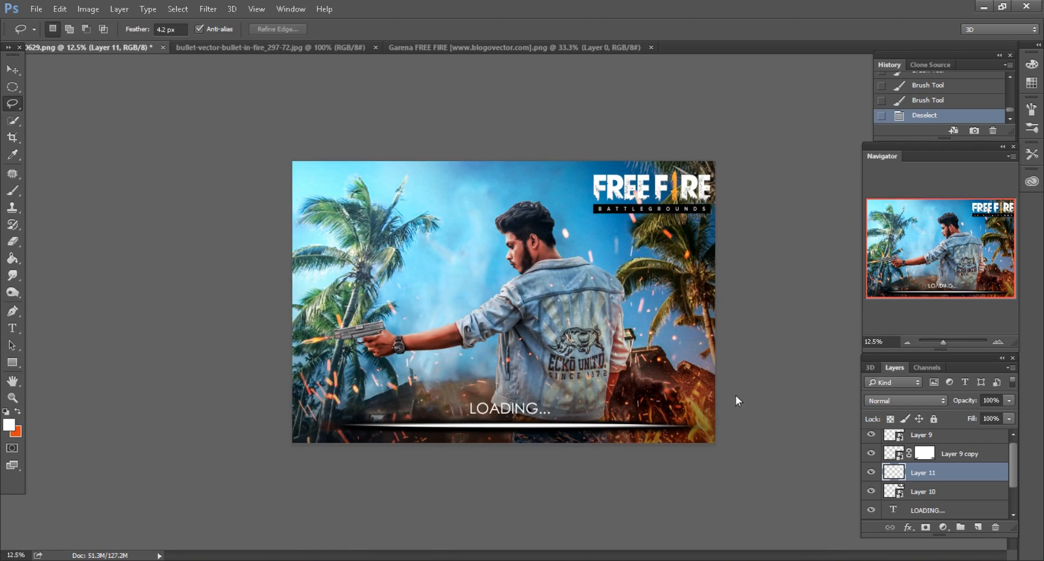
key("ctrl+plus")
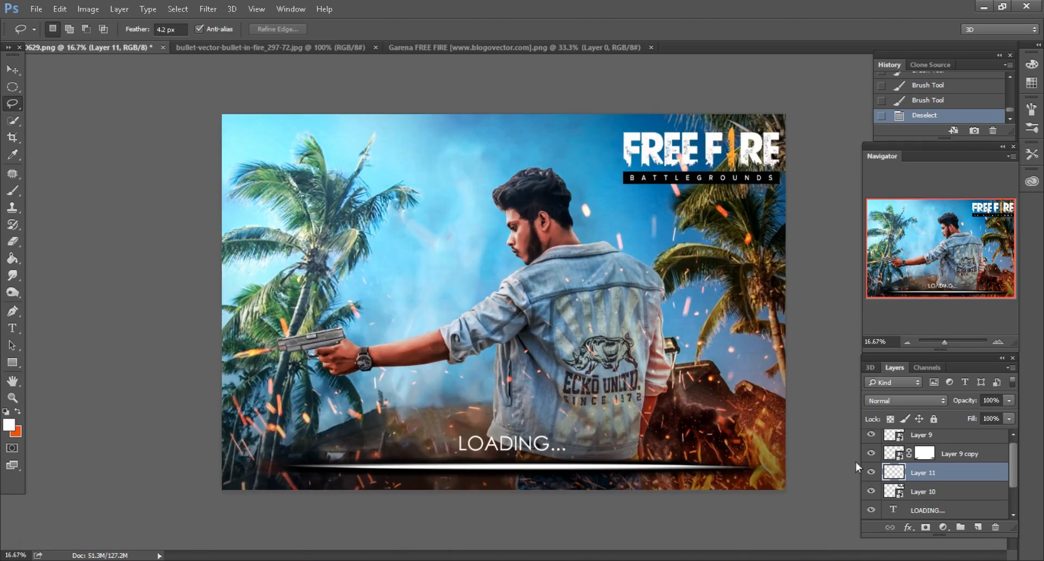
right_click(944, 474)
left_click(694, 446)
left_click_drag(943, 441, 977, 527)
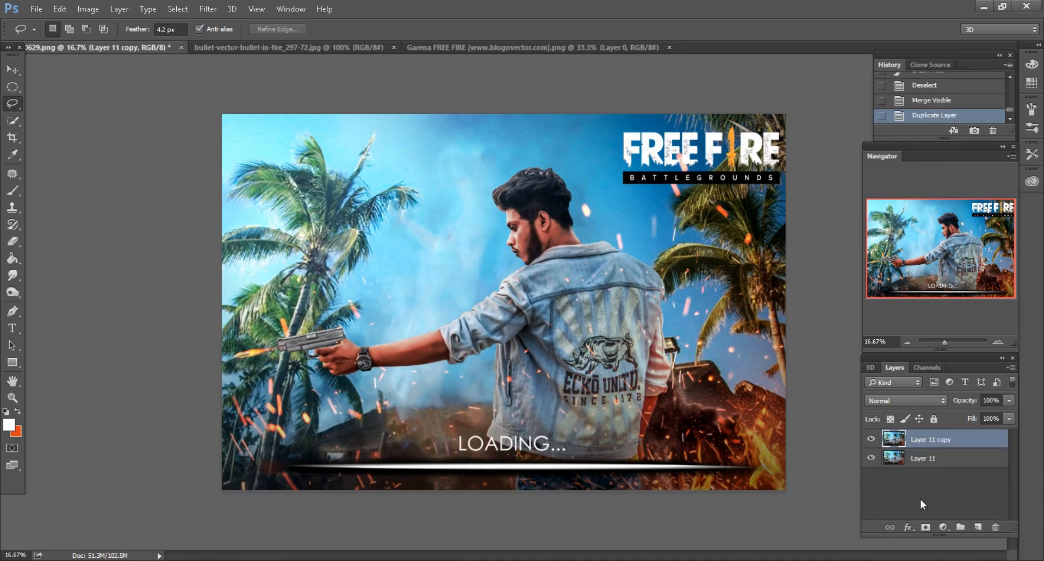
Add an Exposure adjustment layer above the duplicate with the offset set to +0.0337
left_click(942, 527)
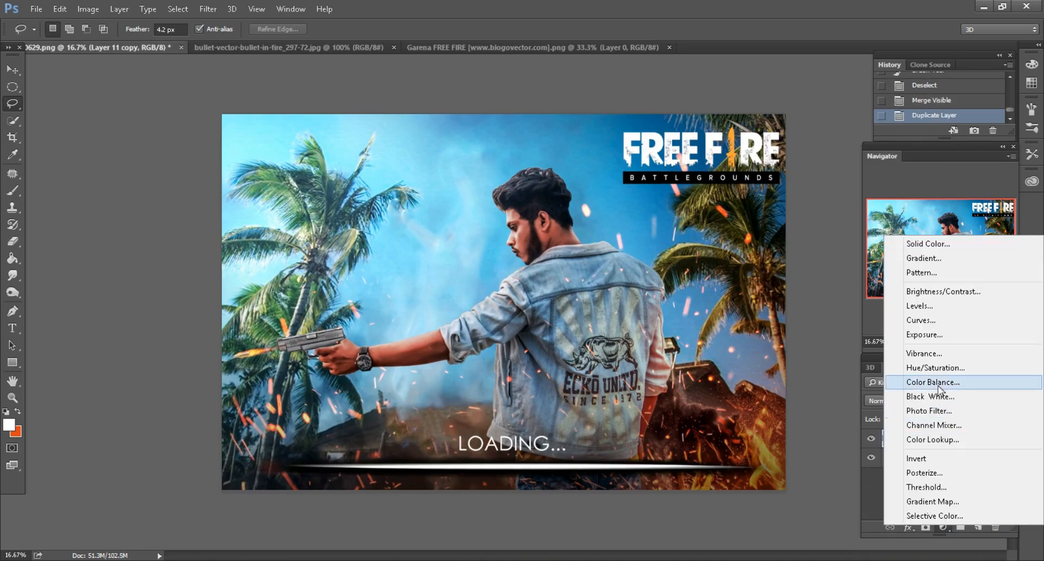
left_click(930, 336)
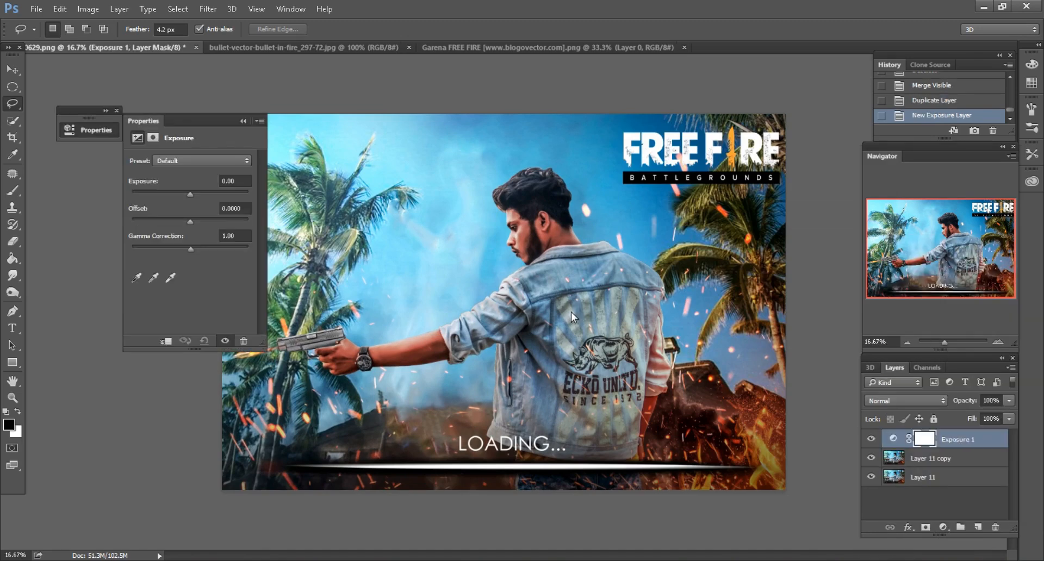
key("ctrl+minus")
left_click_drag(190, 223, 194, 223)
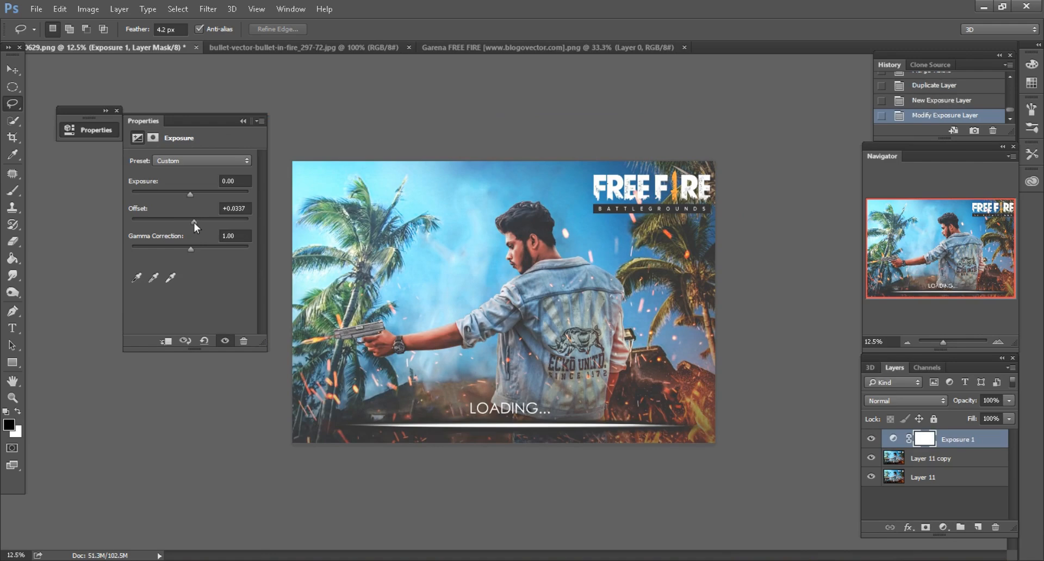
left_click(241, 121)
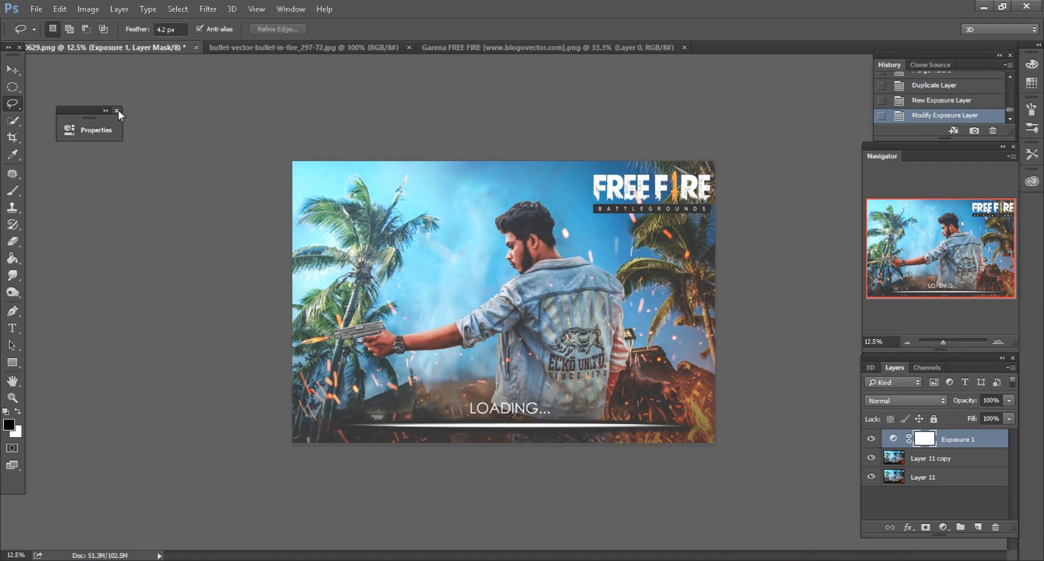
left_click(117, 111)
Merge the Exposure adjustment and both image layers into a single layer
right_click(967, 439)
left_click(755, 448)
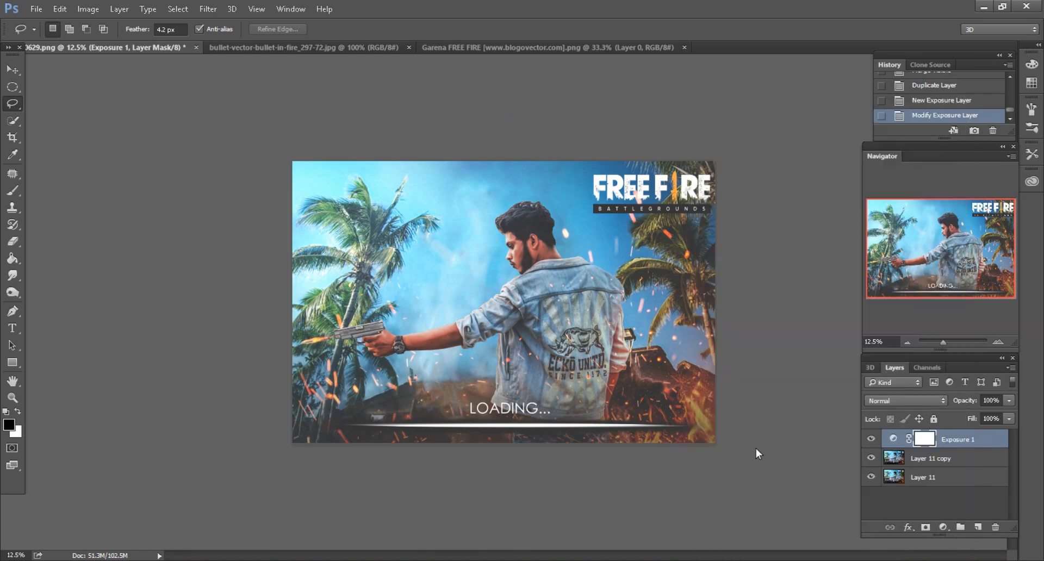
key("ctrl+minus")
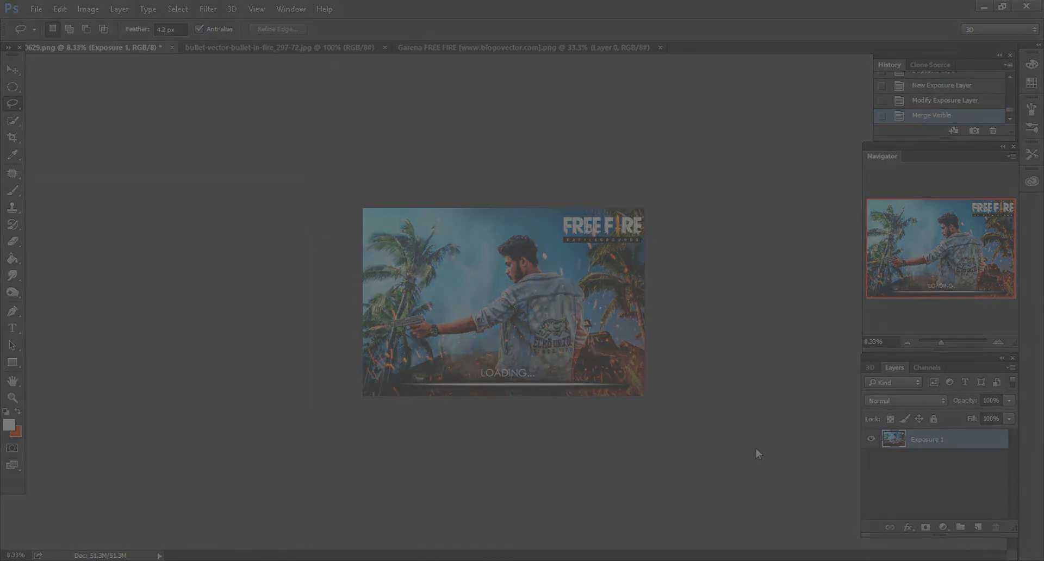